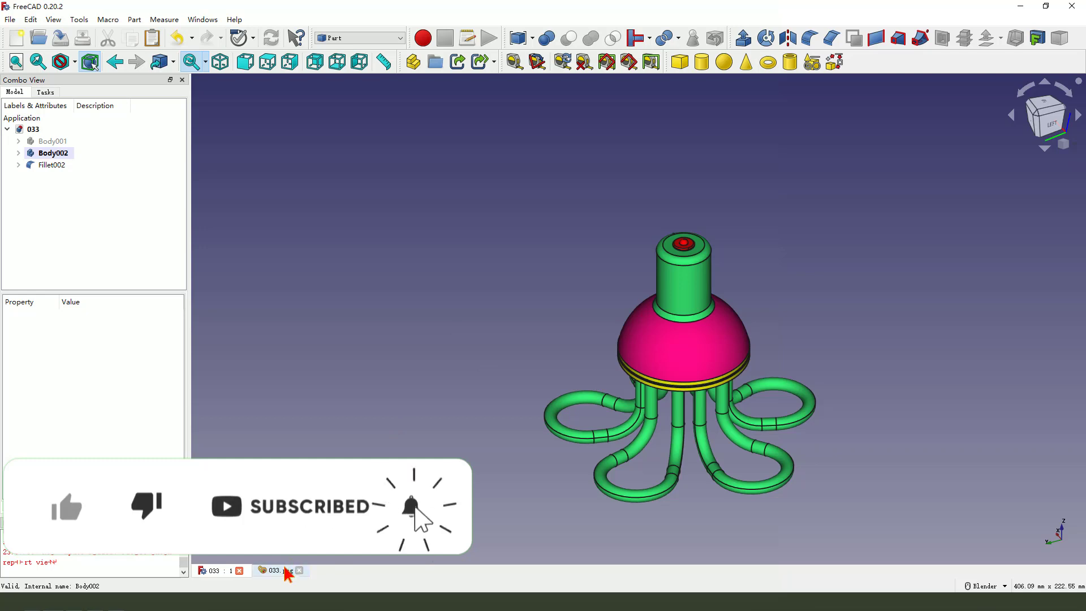
Examine the 033.png reference drawing, comparing its dimensioned side view with the shaded picture of the finished part.
click(277, 570)
mouse_move(383, 110)
mouse_down()
mouse_move(328, 363)
mouse_move(355, 285)
mouse_up()
mouse_move(592, 330)
mouse_down()
mouse_move(613, 361)
mouse_move(693, 412)
mouse_up()
mouse_move(703, 385)
mouse_down()
mouse_move(733, 433)
mouse_move(677, 443)
mouse_up()
drag(753, 371, 753, 466)
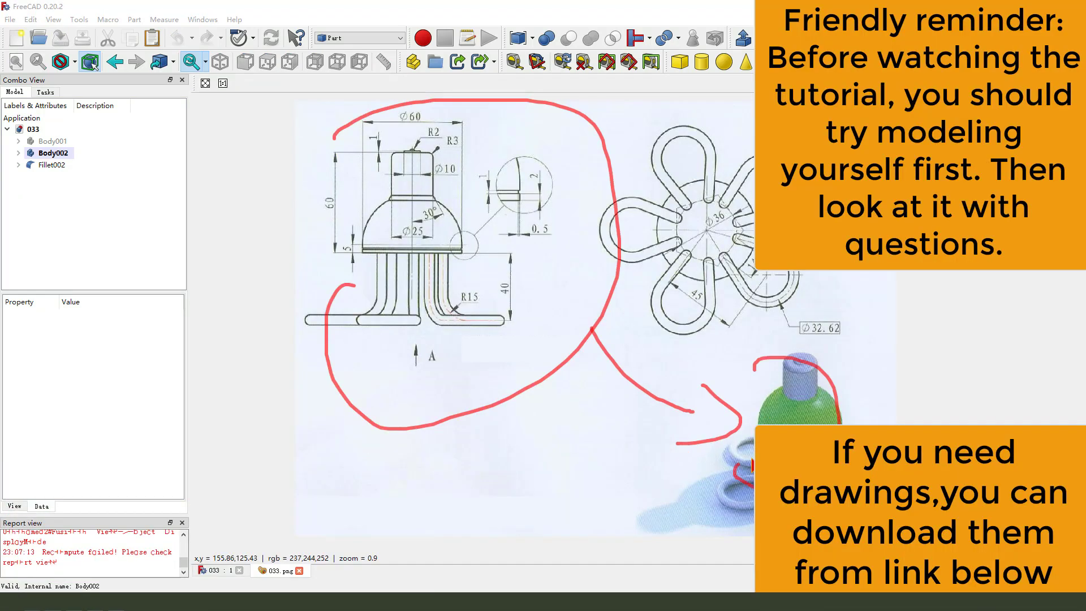
key(Escape)
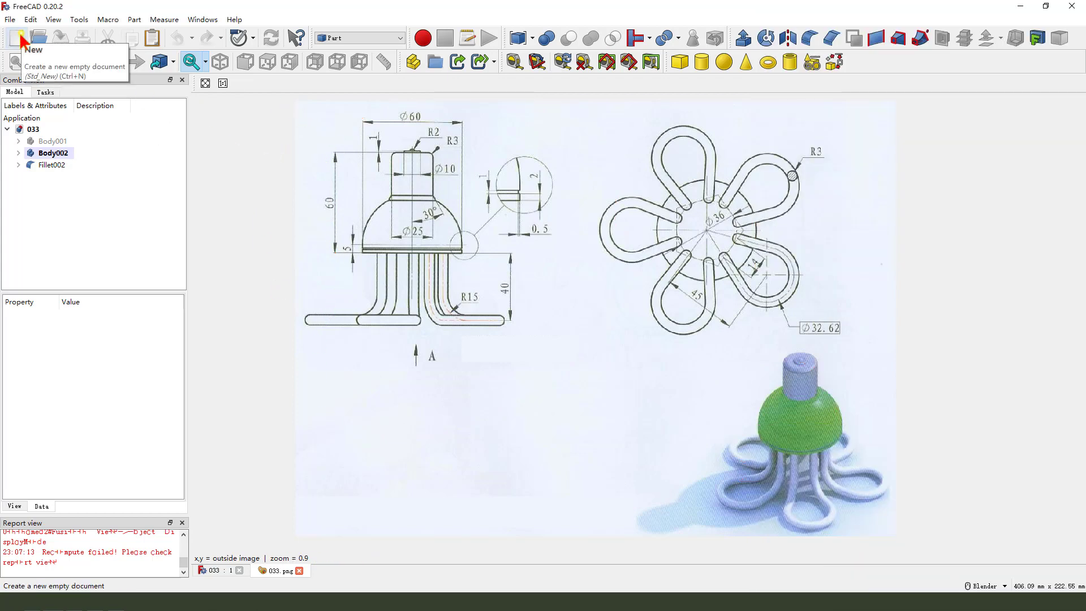
Create a new empty document and switch to the Part Design workbench.
click(19, 37)
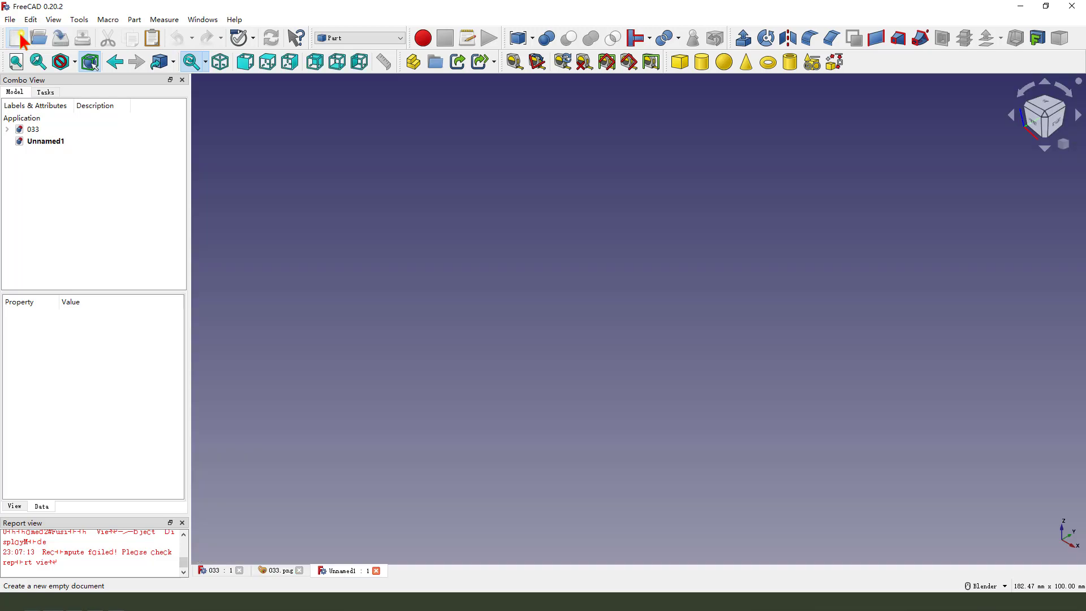
click(347, 40)
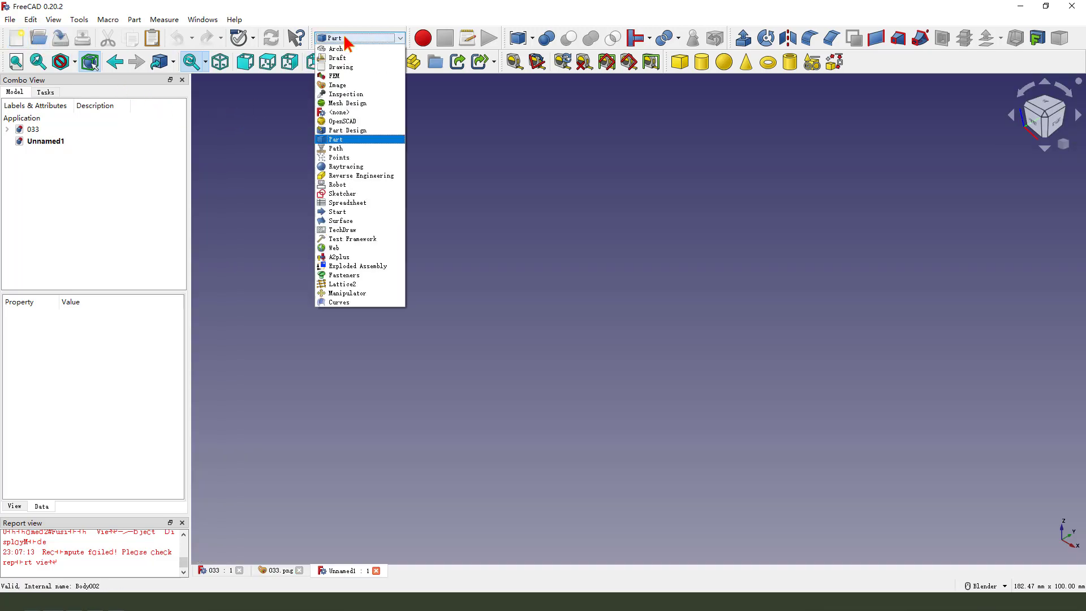
click(357, 130)
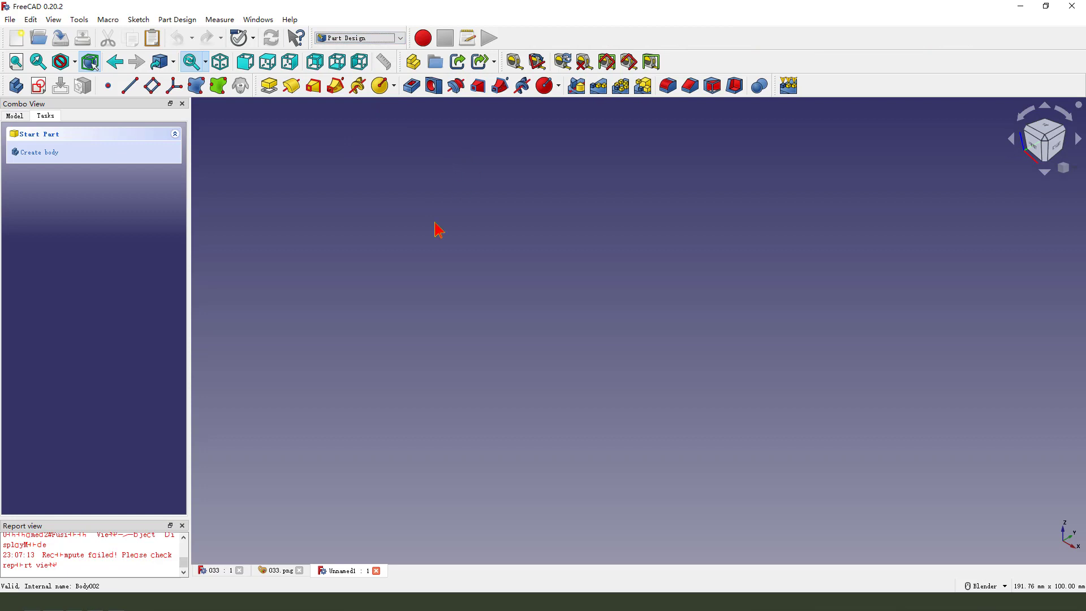
Close the 033 model and tile the new document beside the 033.png drawing, giving the model view the larger share.
click(240, 570)
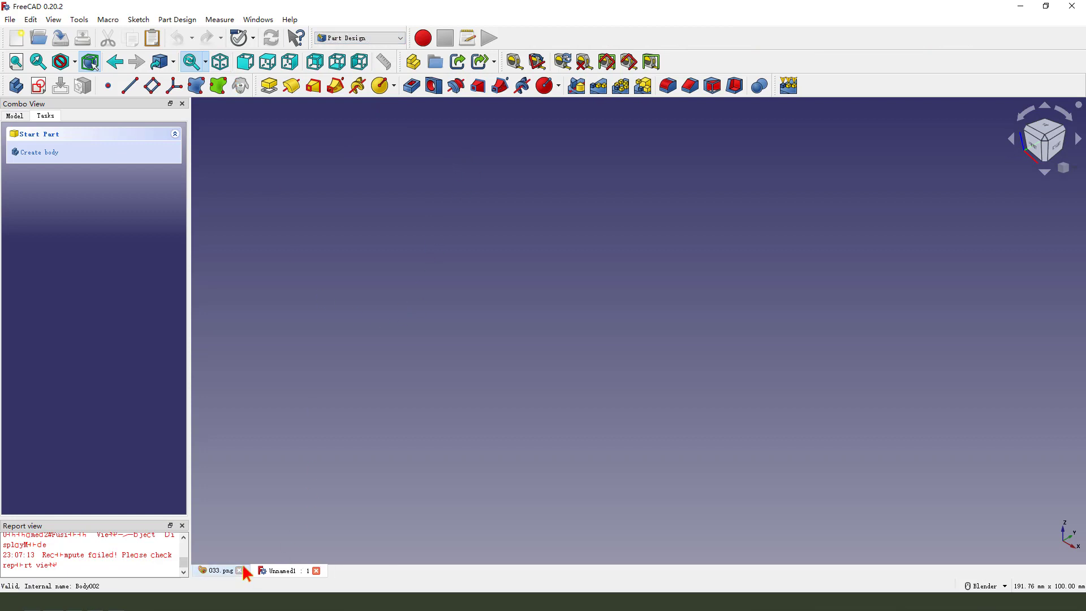
click(259, 22)
click(277, 66)
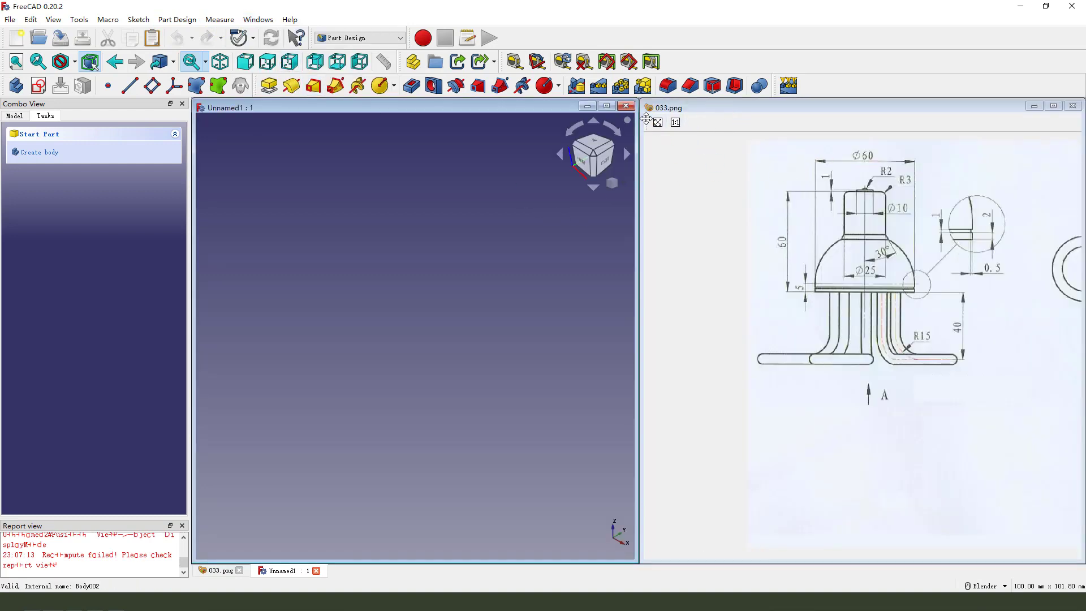
drag(643, 117, 822, 118)
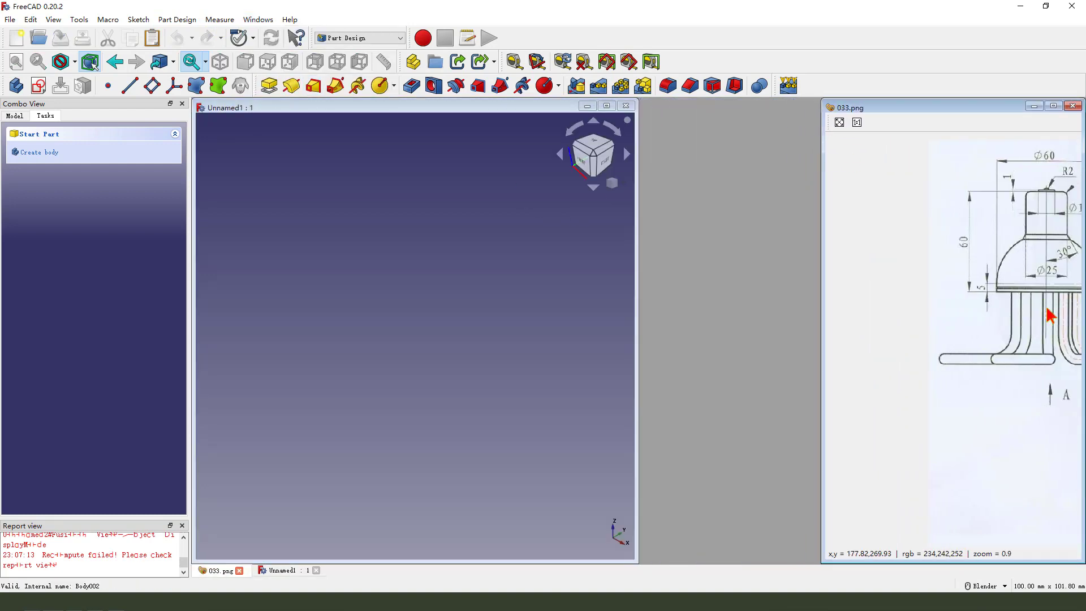
middle_drag(984, 293, 906, 294)
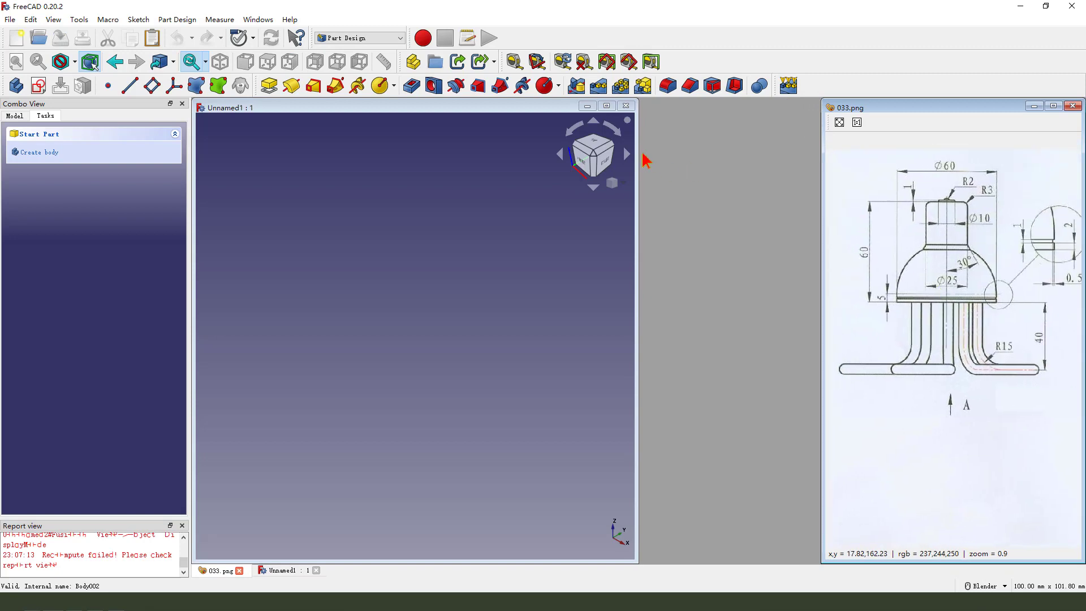
drag(638, 138, 820, 158)
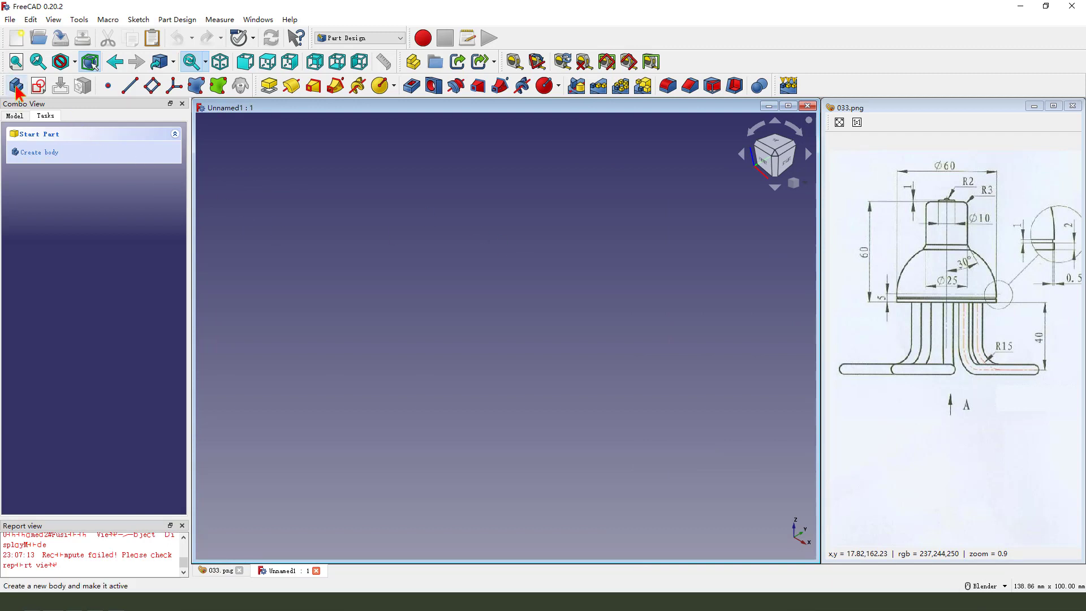
Create a new body and start a sketch on its XZ plane.
click(16, 88)
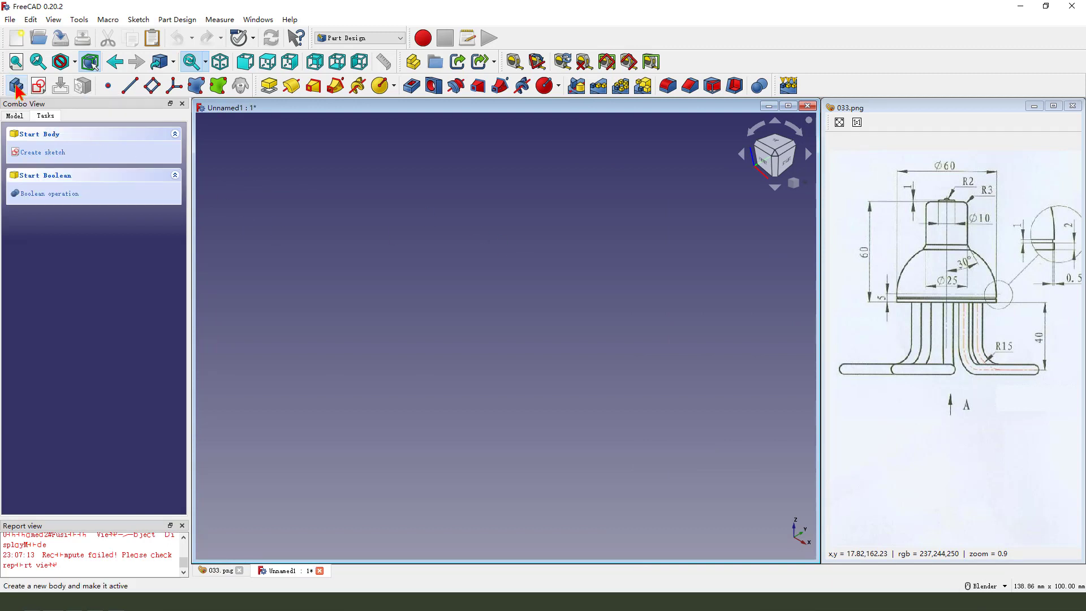
click(38, 87)
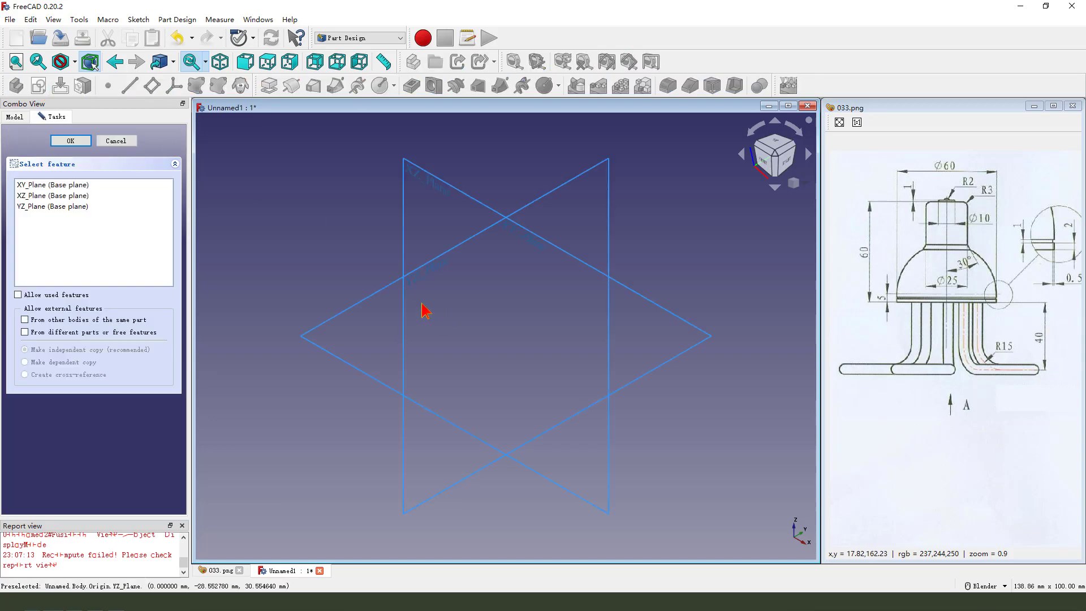
mouse_move(424, 310)
middle_down()
mouse_move(514, 352)
mouse_move(480, 343)
middle_up()
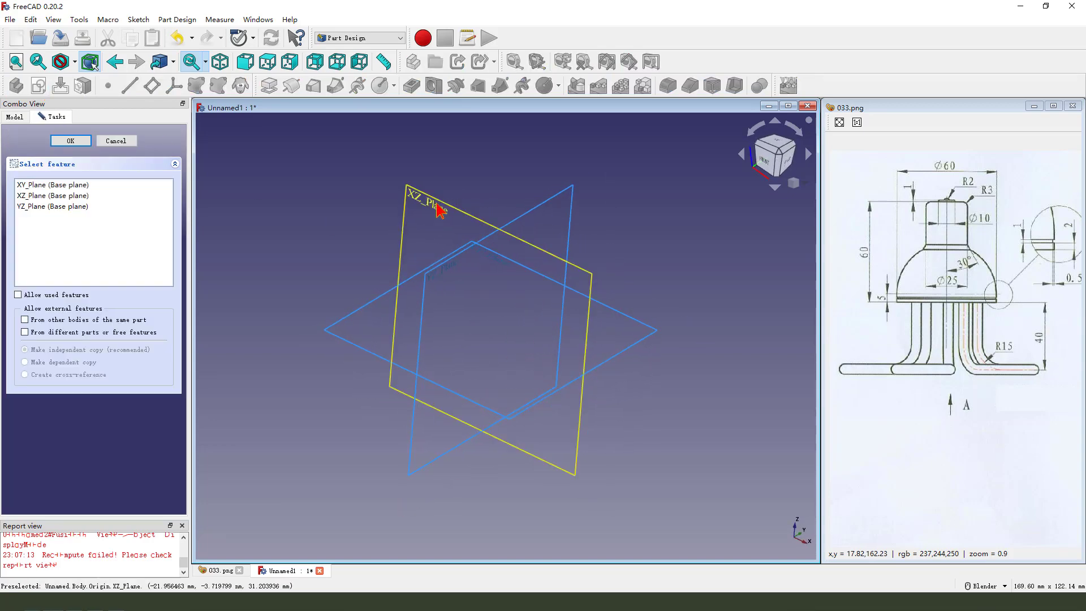
click(438, 207)
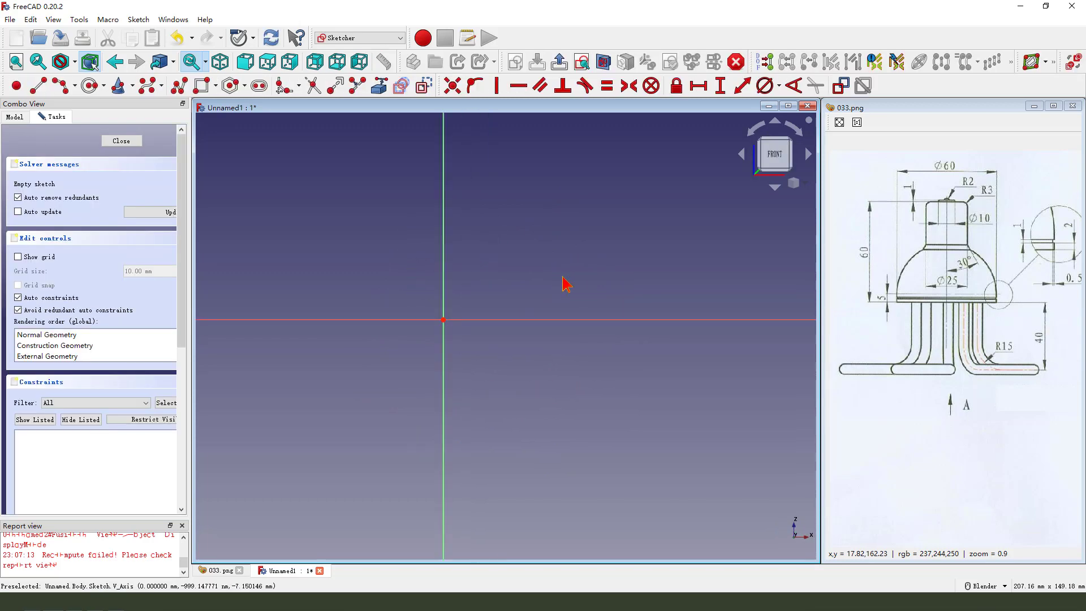
Sketch a horizontal line about 19 mm long from the vertical axis at about 54 mm height, and a vertical line down about 24 mm.
scroll(600, 433, up, 1)
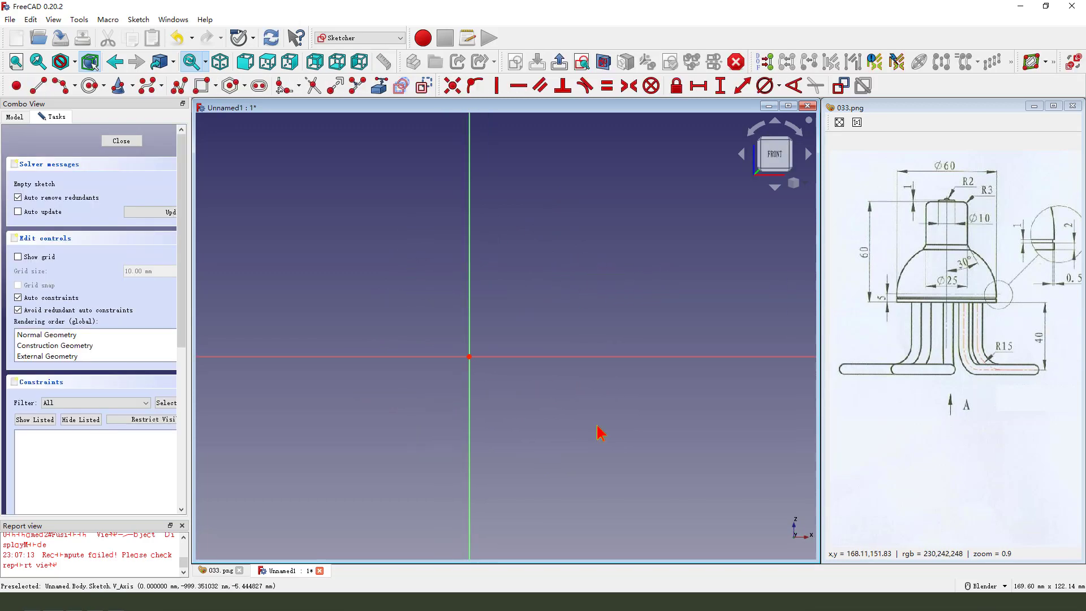
click(949, 200)
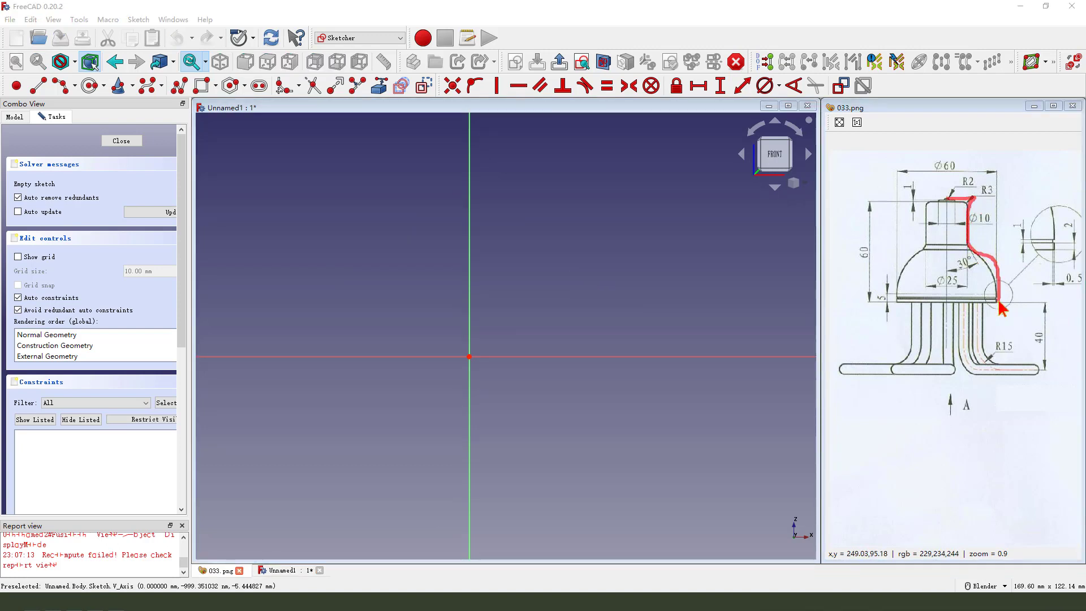
click(40, 88)
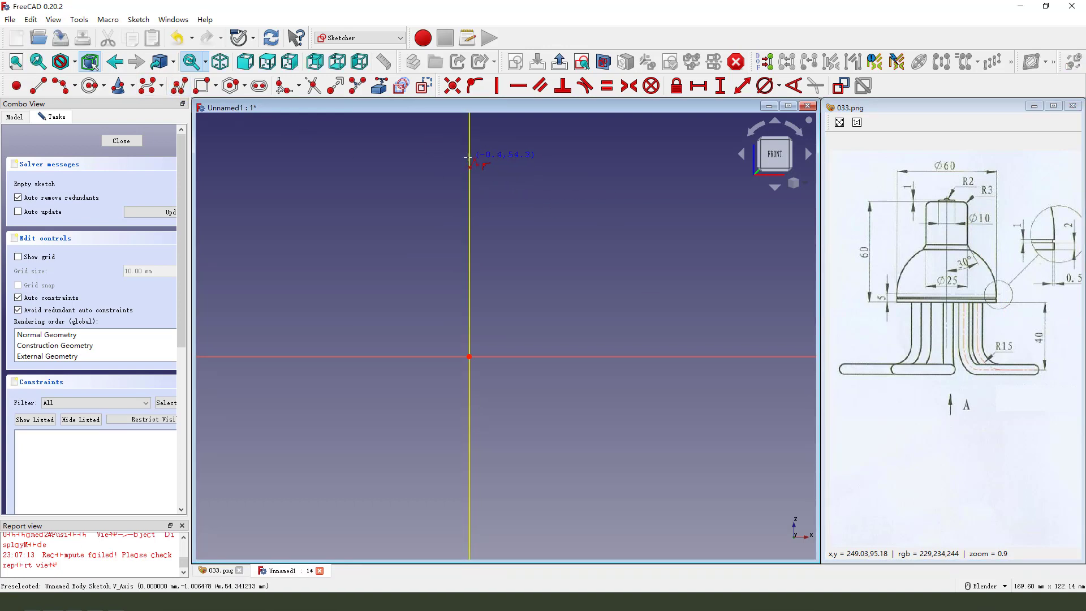
click(470, 158)
click(540, 158)
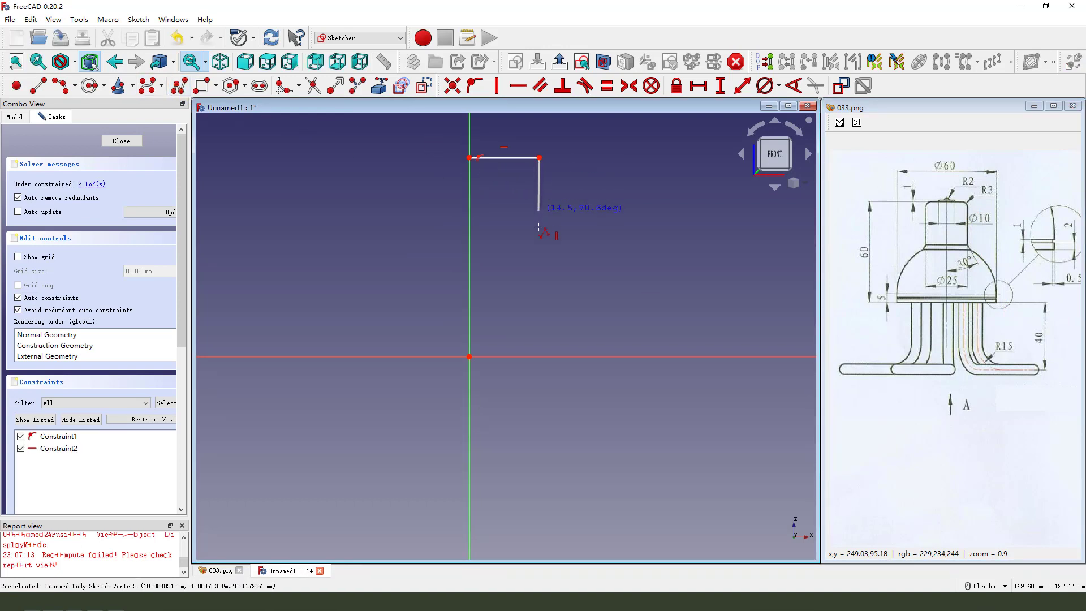
click(538, 242)
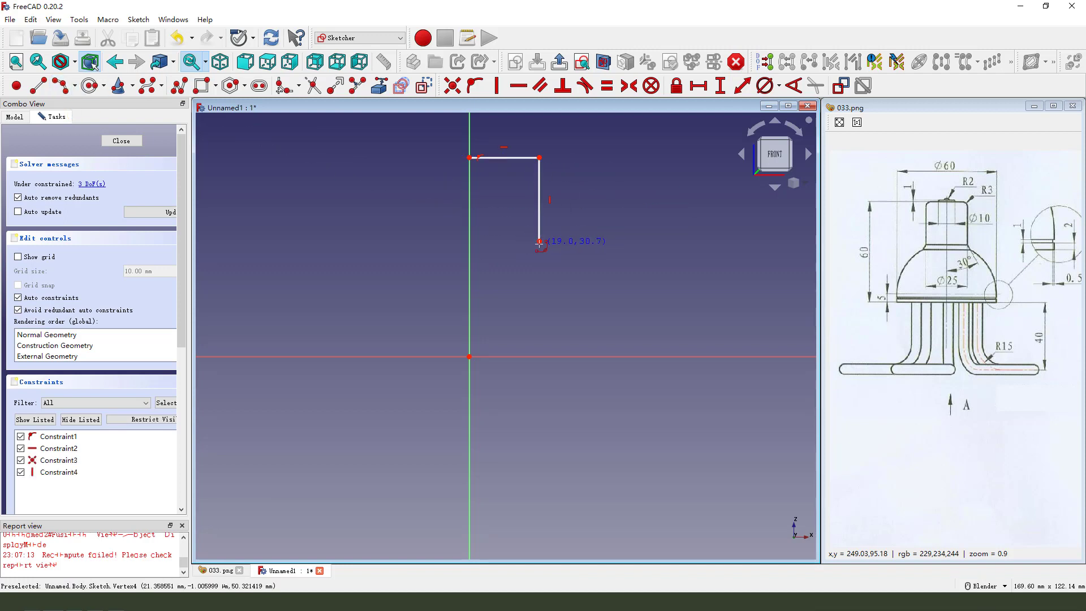
Continue the profile with an outward-curving arc and a vertical line of about 8 mm to the horizontal axis, closing it through the origin.
key(m)
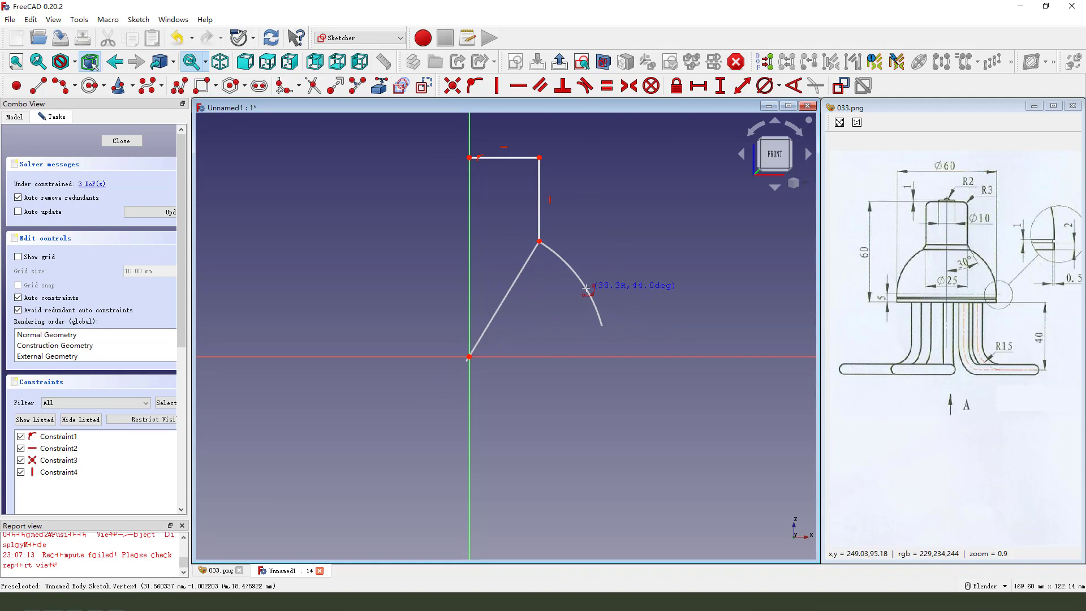
click(602, 326)
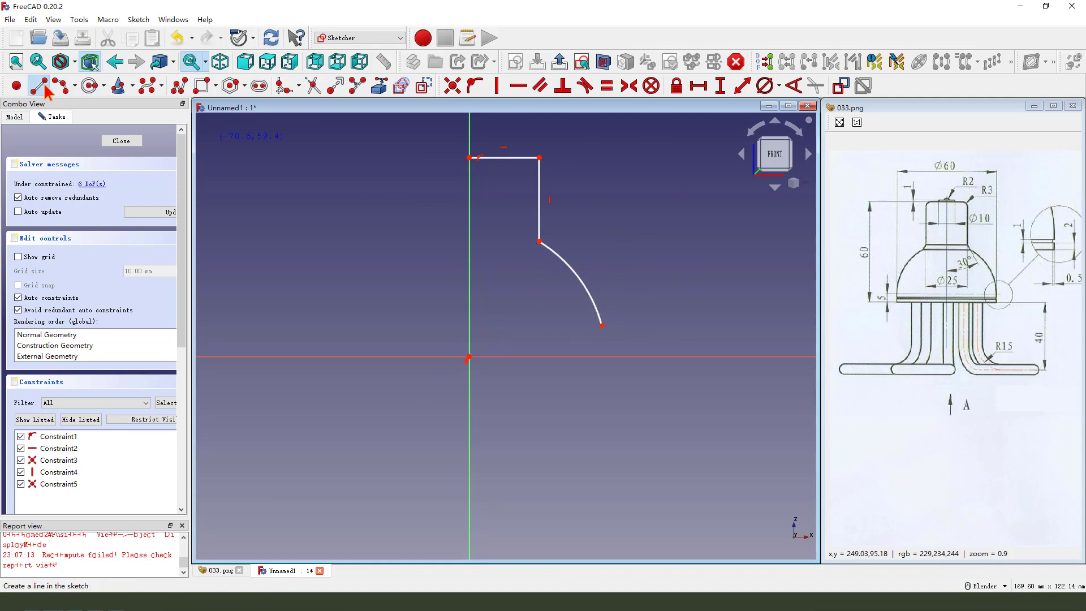
click(607, 357)
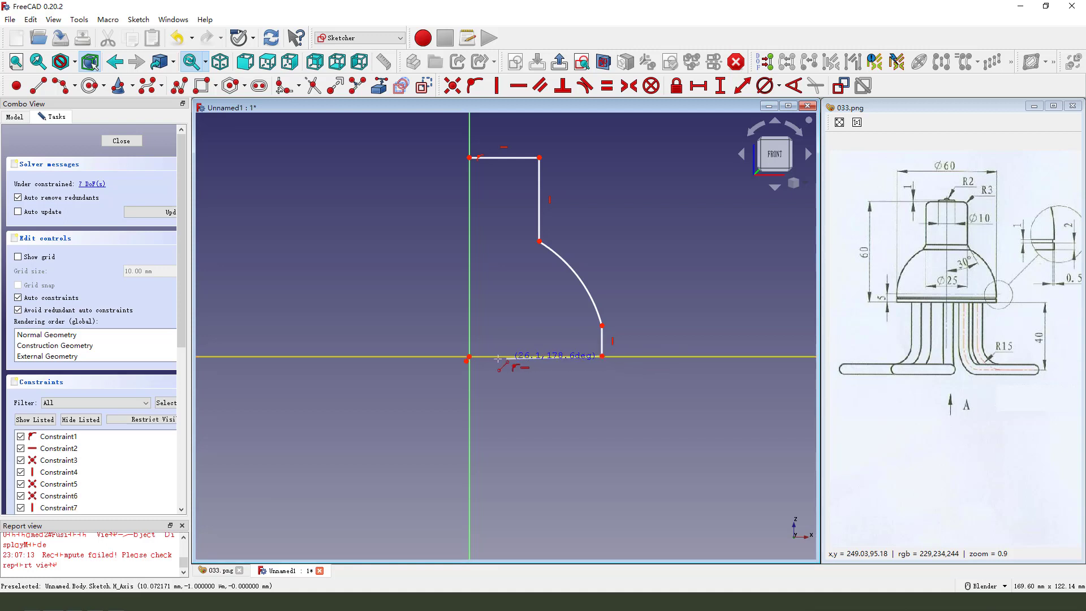
click(469, 356)
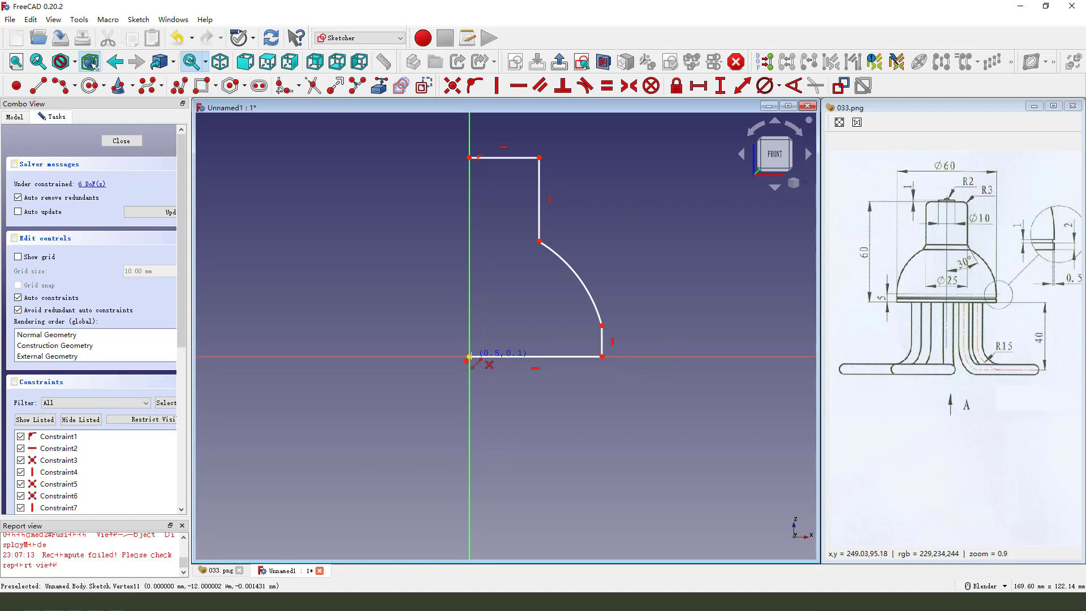
click(469, 158)
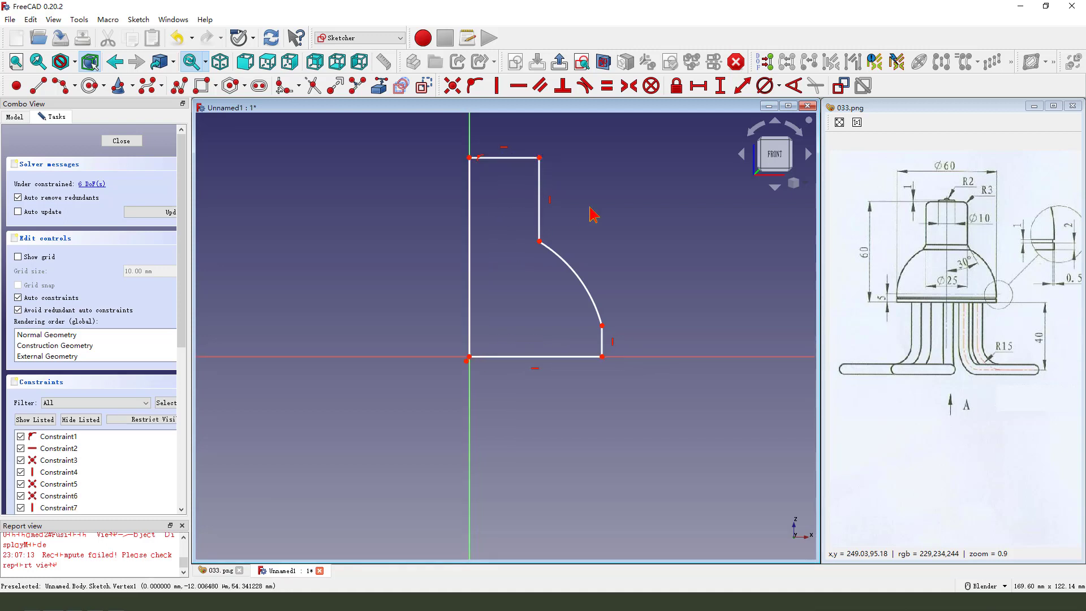
Constrain the profile's line on the vertical axis to a length of 60 mm and move the dimension clear of the sketch.
click(470, 201)
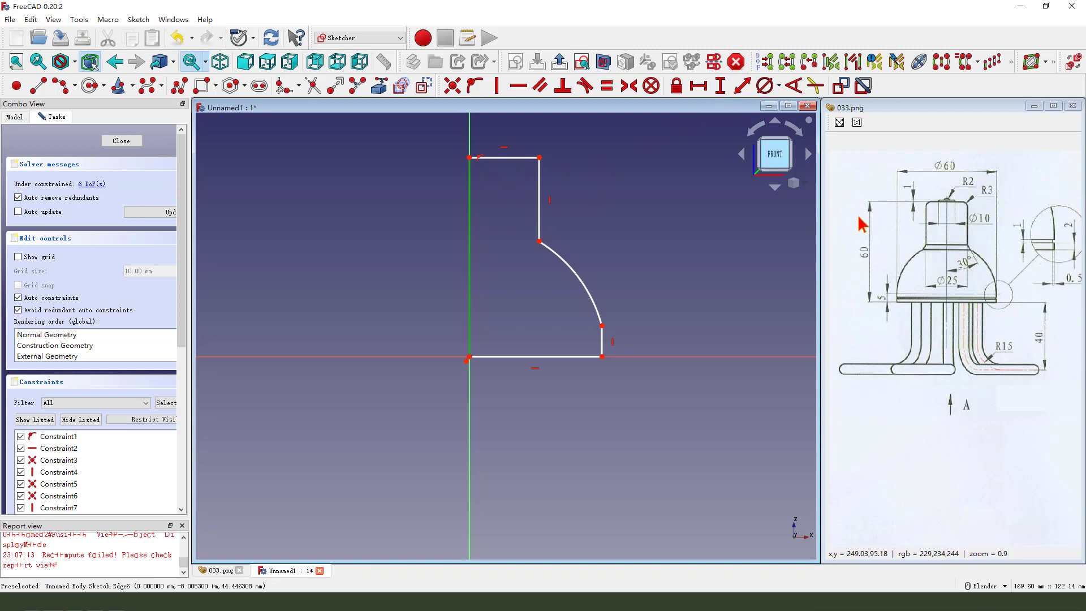
click(721, 86)
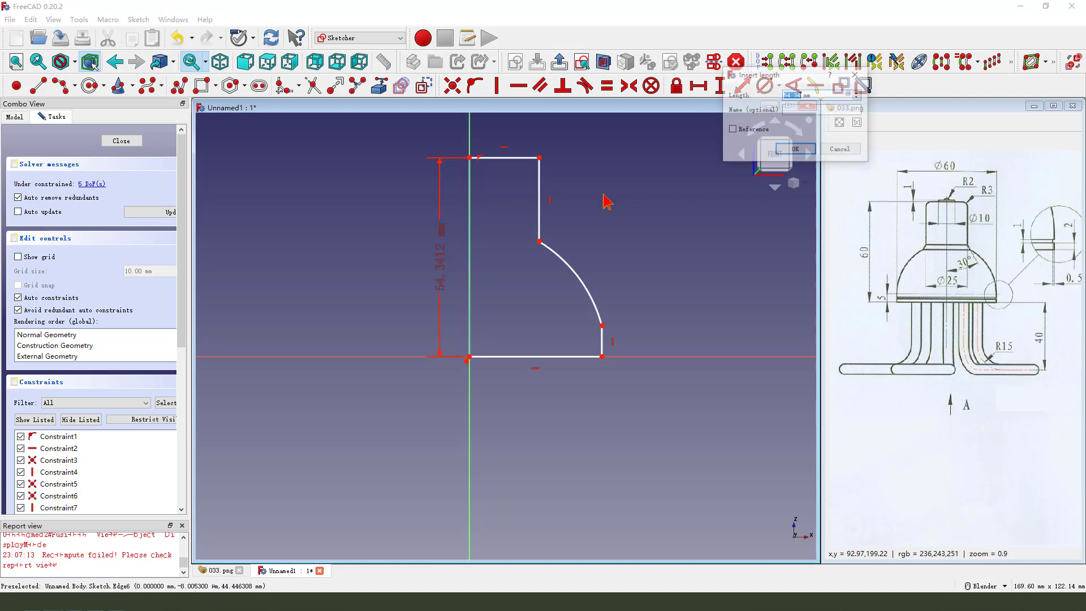
key(Return)
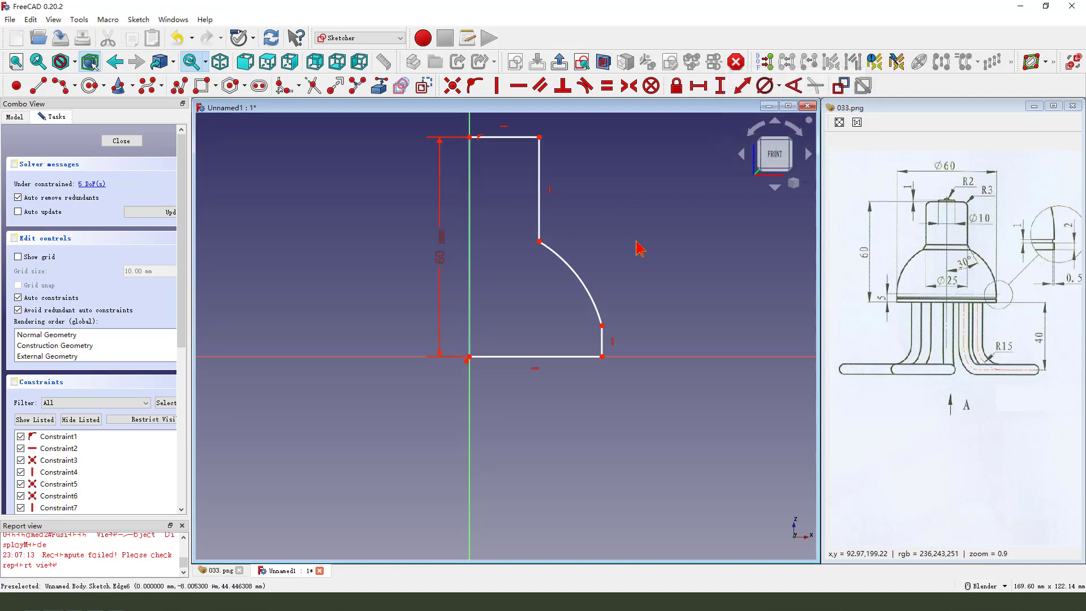
drag(444, 249, 416, 247)
Constrain the profile's upper horizontal line to 12.5 mm and place its dimension beside the line.
click(496, 167)
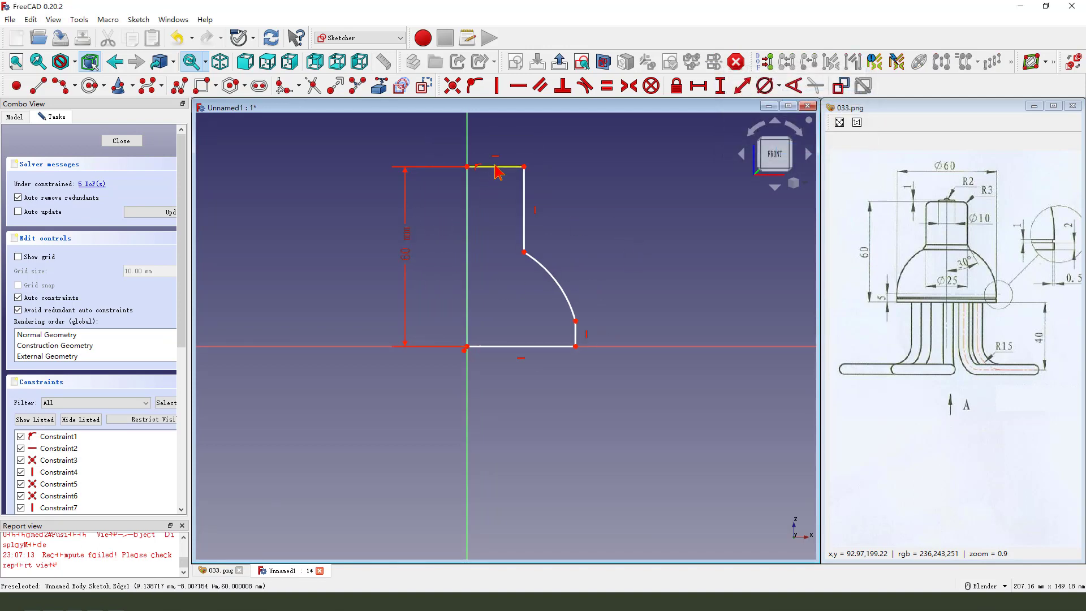
click(698, 86)
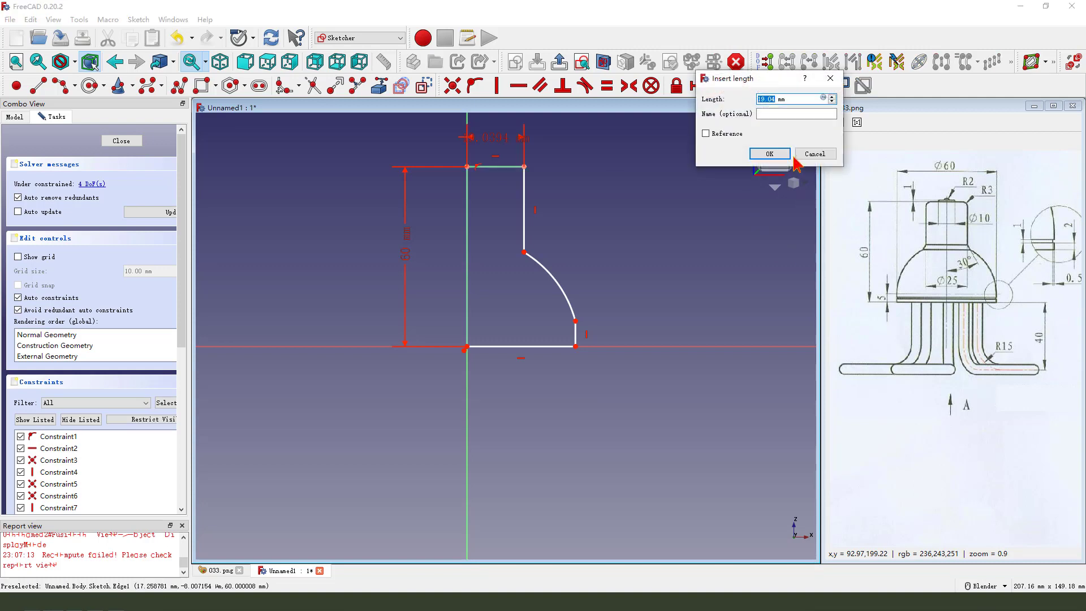
key(Return)
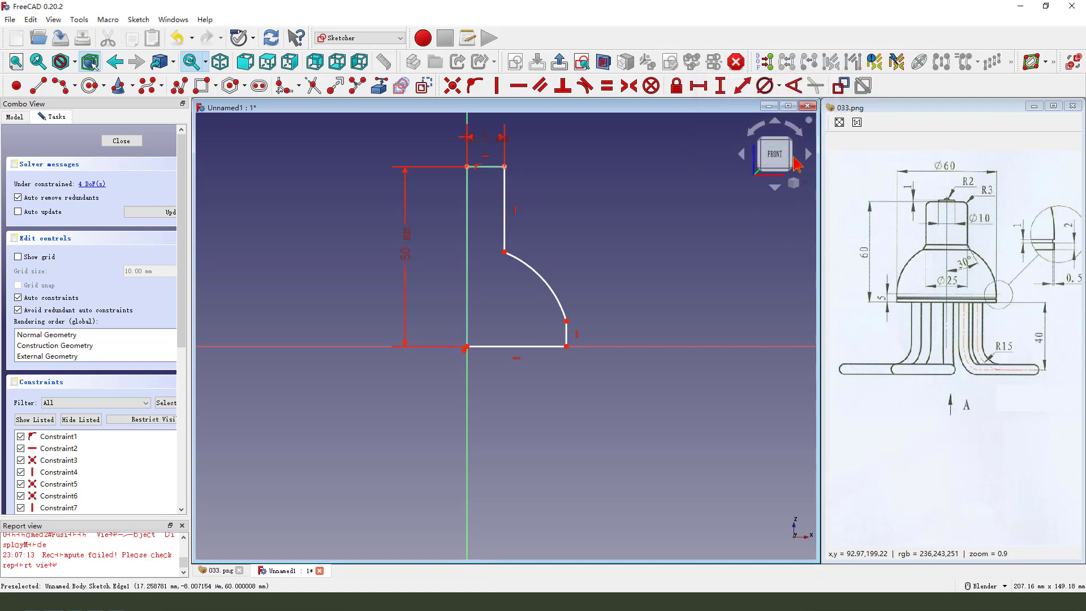
drag(501, 145, 565, 141)
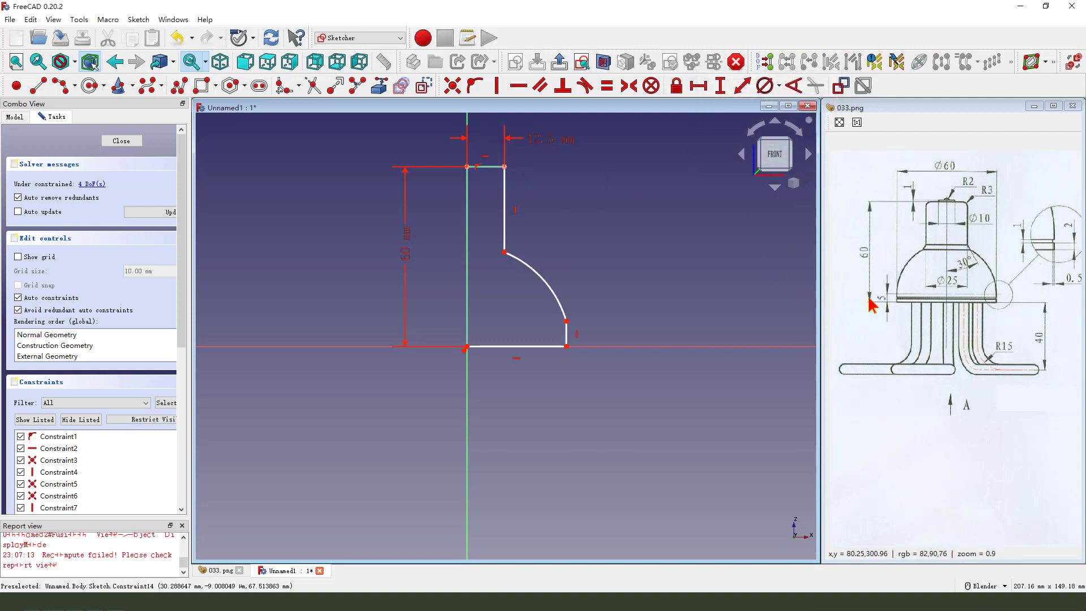
Make the arc tangent to the short vertical line below it.
click(561, 309)
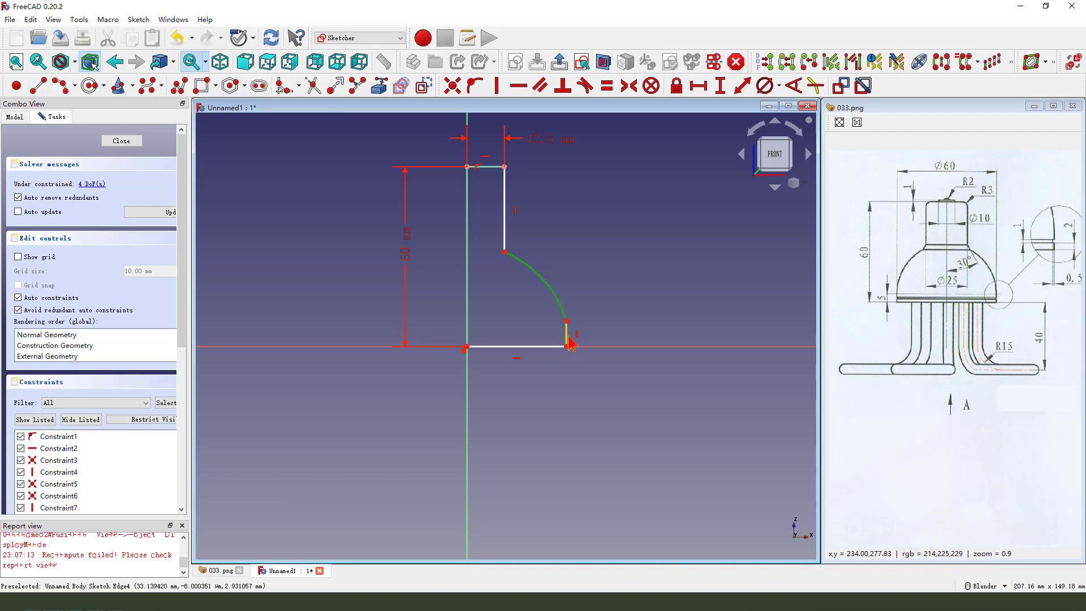
click(585, 85)
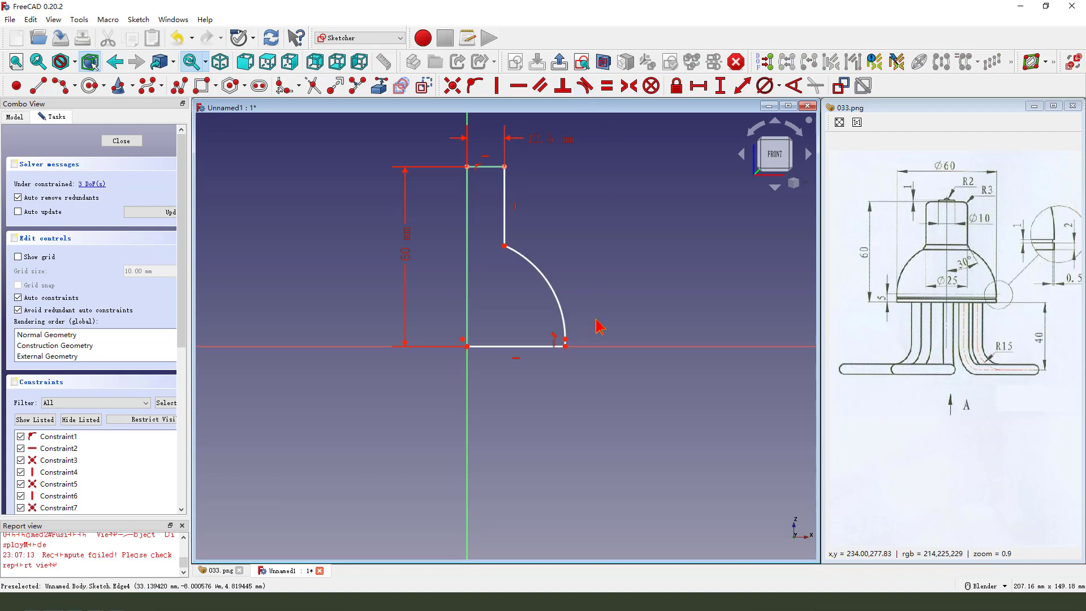
Constrain the short vertical line at the profile's lower outer edge to 5 mm and move its dimension outside the profile.
scroll(586, 352, up, 2)
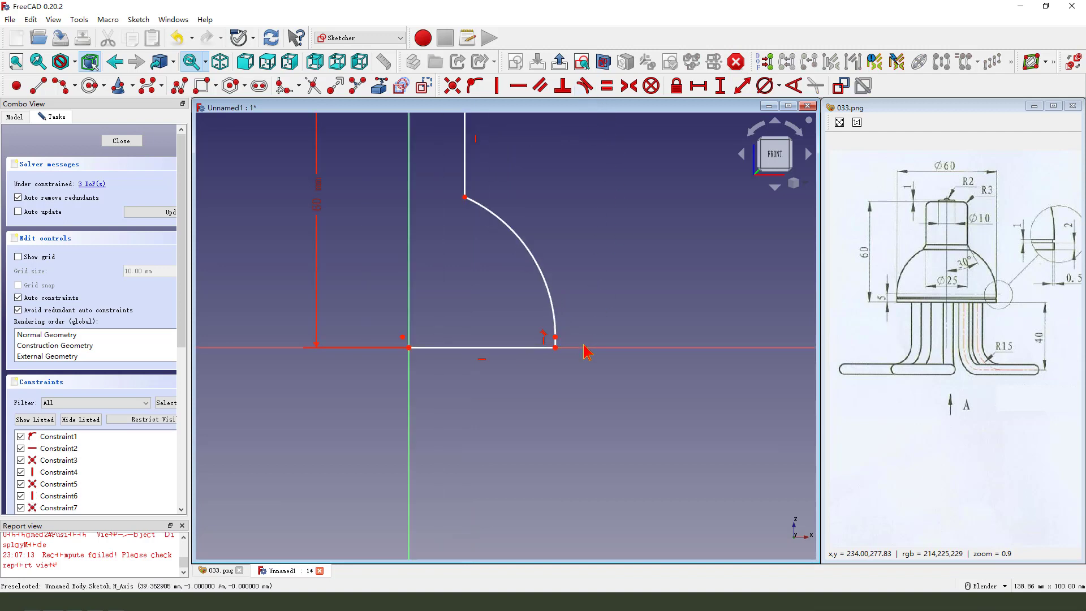
click(555, 346)
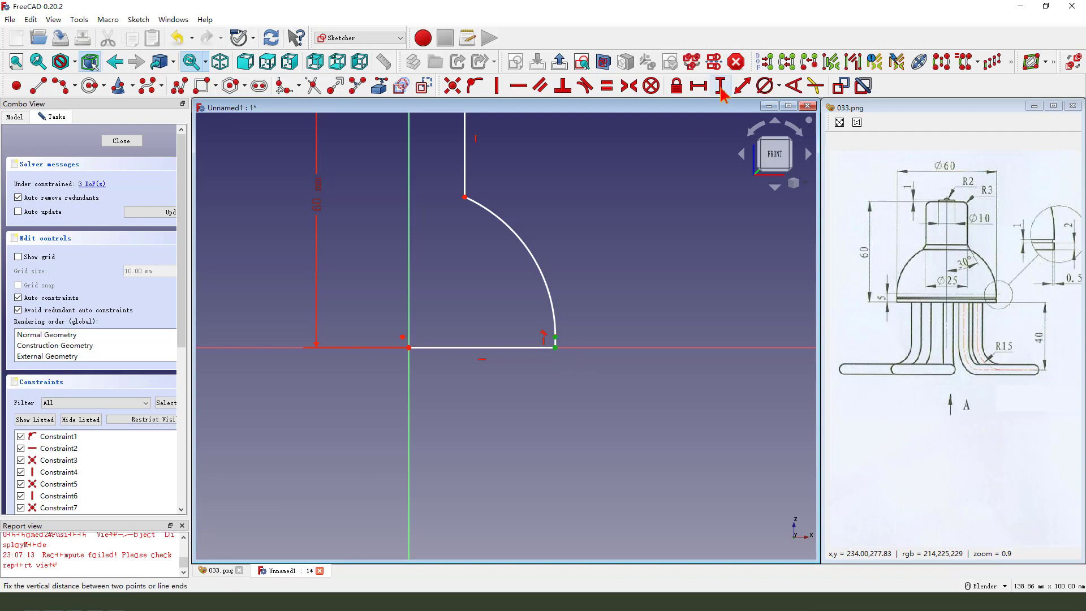
click(720, 86)
click(794, 160)
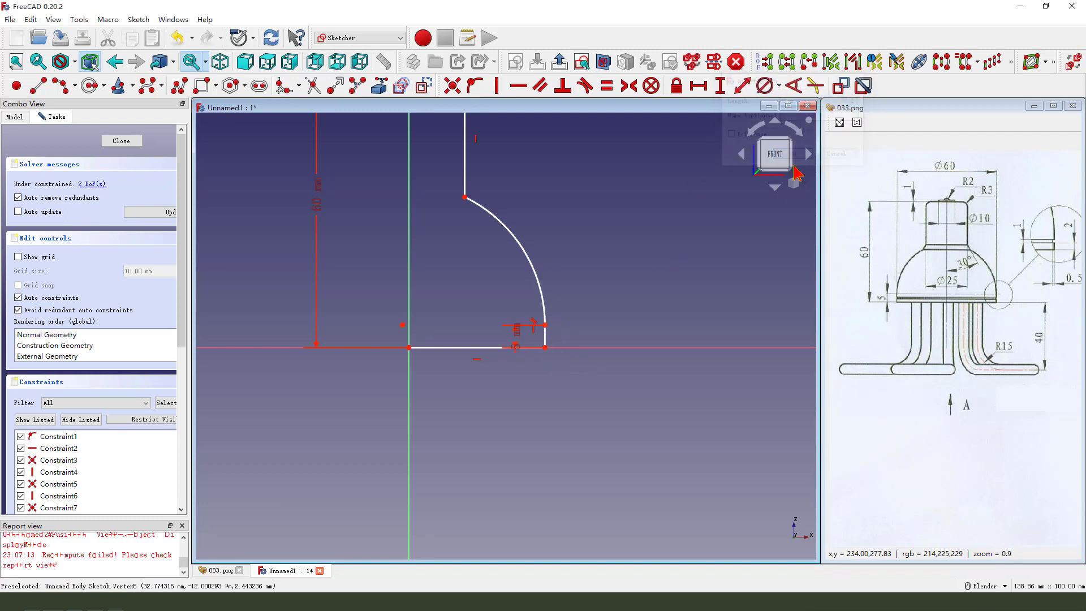
drag(576, 313, 583, 299)
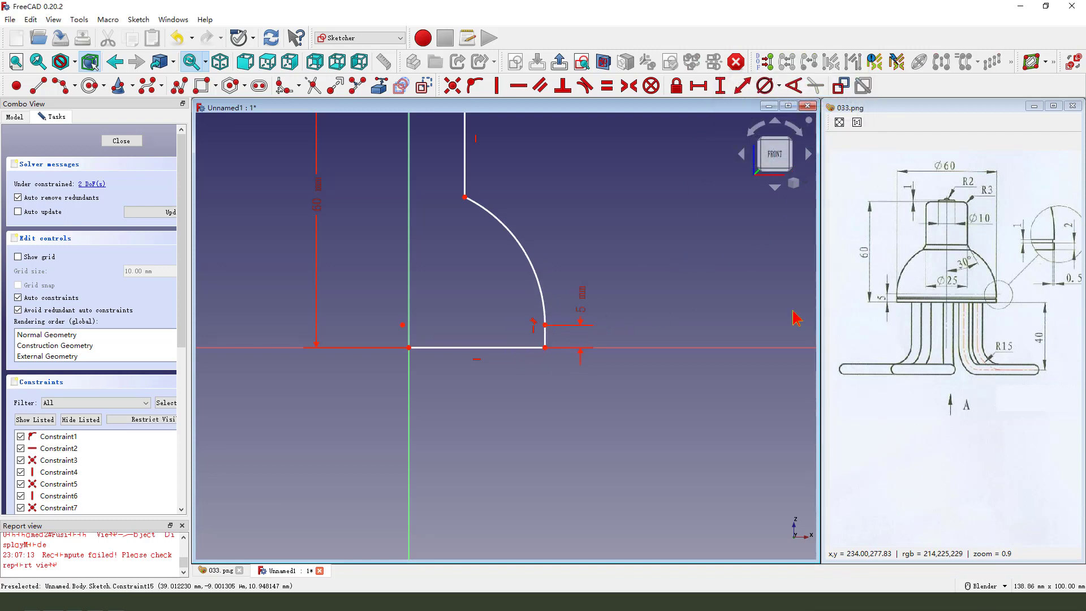
drag(883, 284, 895, 291)
Constrain the profile's bottom horizontal line to a length of 30 mm and bring the 12.5 mm dimension closer to the upper line.
scroll(557, 351, down, 2)
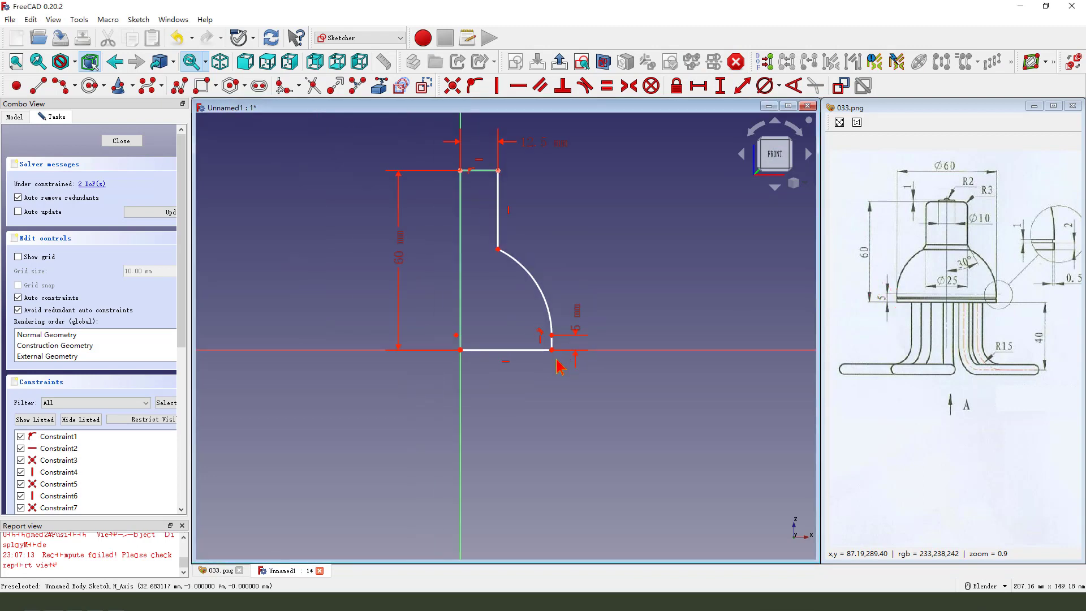
click(525, 353)
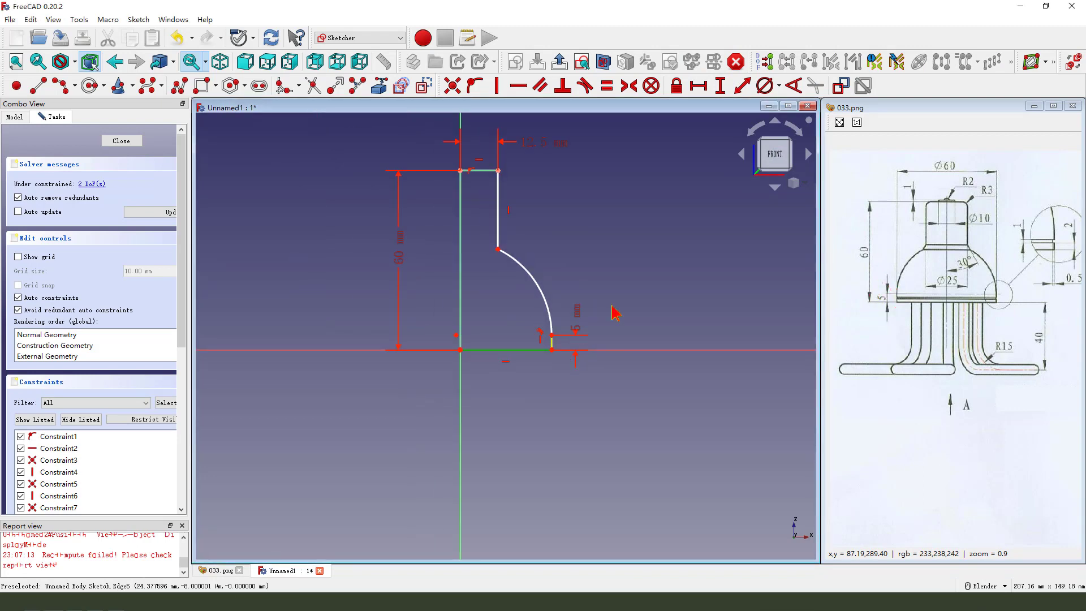
click(701, 87)
text(30)
key(Return)
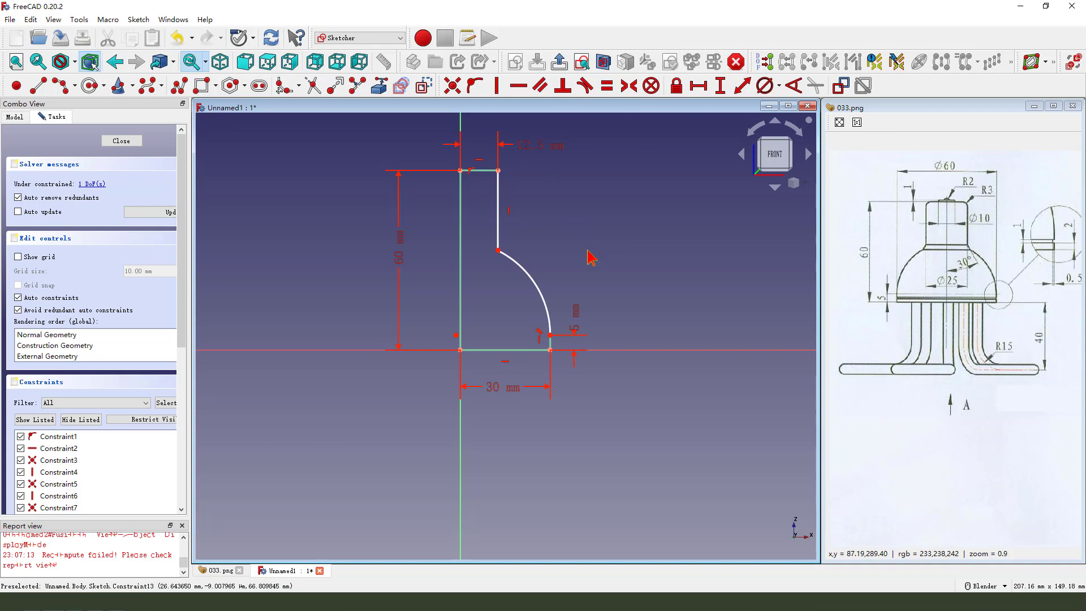
drag(528, 144, 527, 159)
Shift the junction of the arc and the upper vertical line slightly downward and constrain the arc's centre point onto the vertical axis.
drag(497, 250, 499, 257)
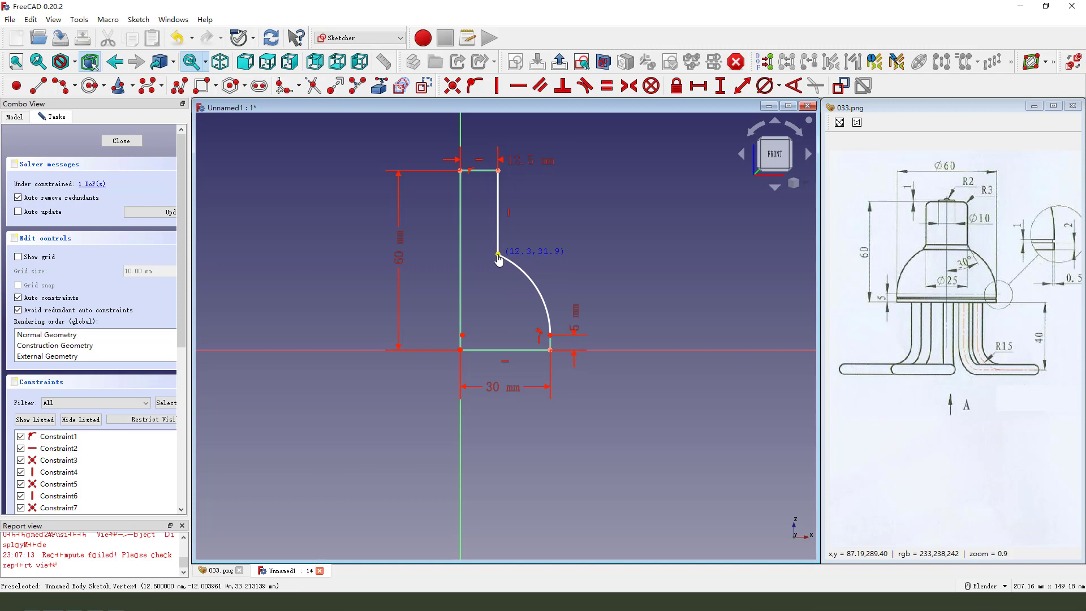
click(463, 335)
click(461, 431)
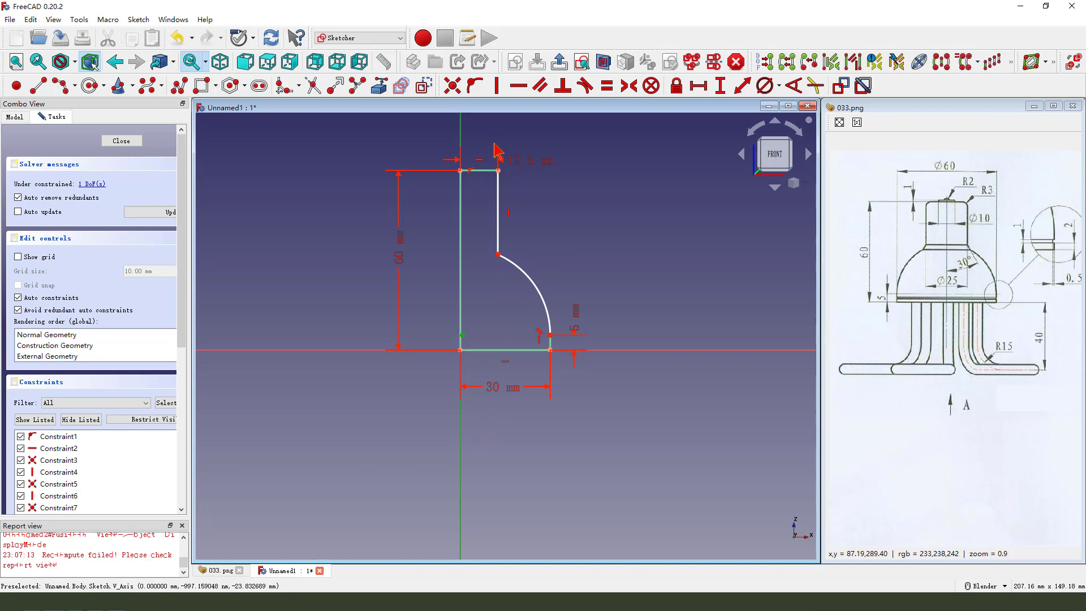
click(474, 85)
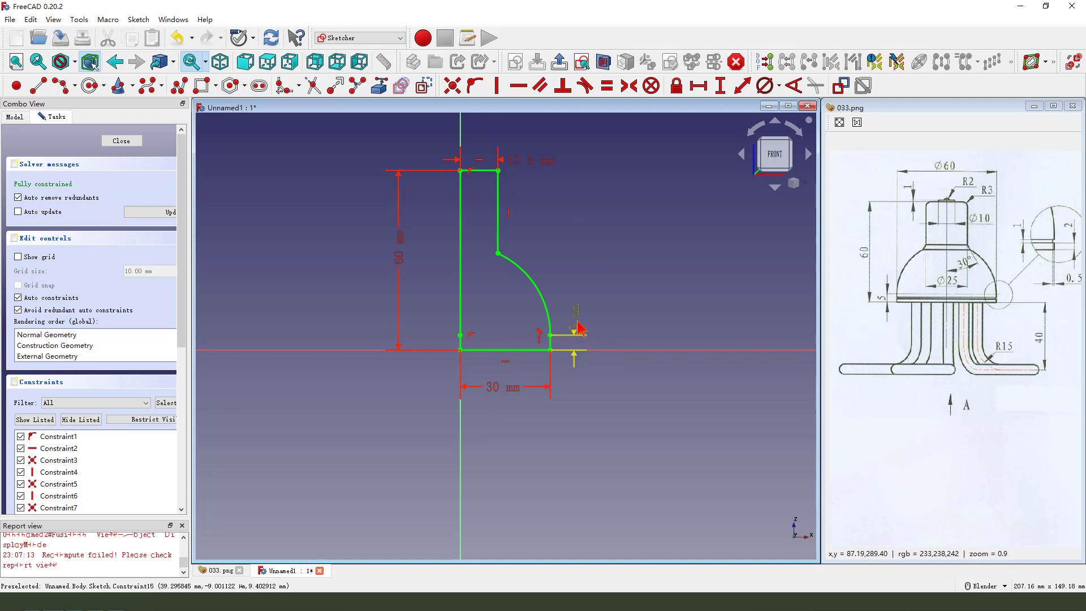
Tidy the sketch by repositioning the 5 mm, 30 mm, 60 mm and 12.5 mm dimensions clear of the profile.
drag(576, 324, 588, 306)
drag(513, 389, 513, 384)
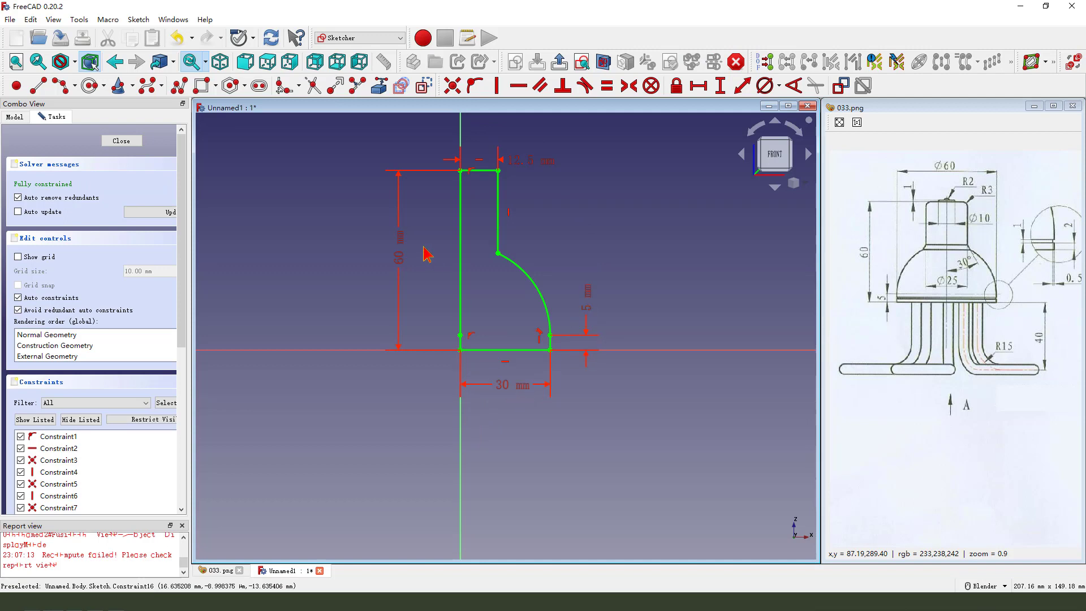
drag(399, 251, 388, 249)
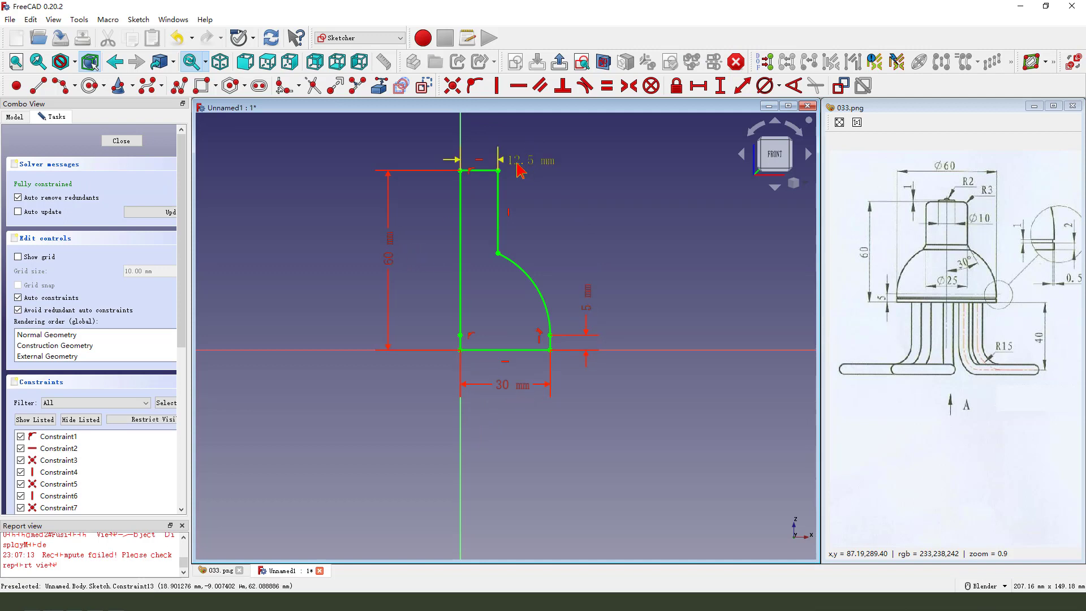
drag(532, 162, 536, 154)
scroll(542, 406, down, 1)
scroll(520, 232, up, 1)
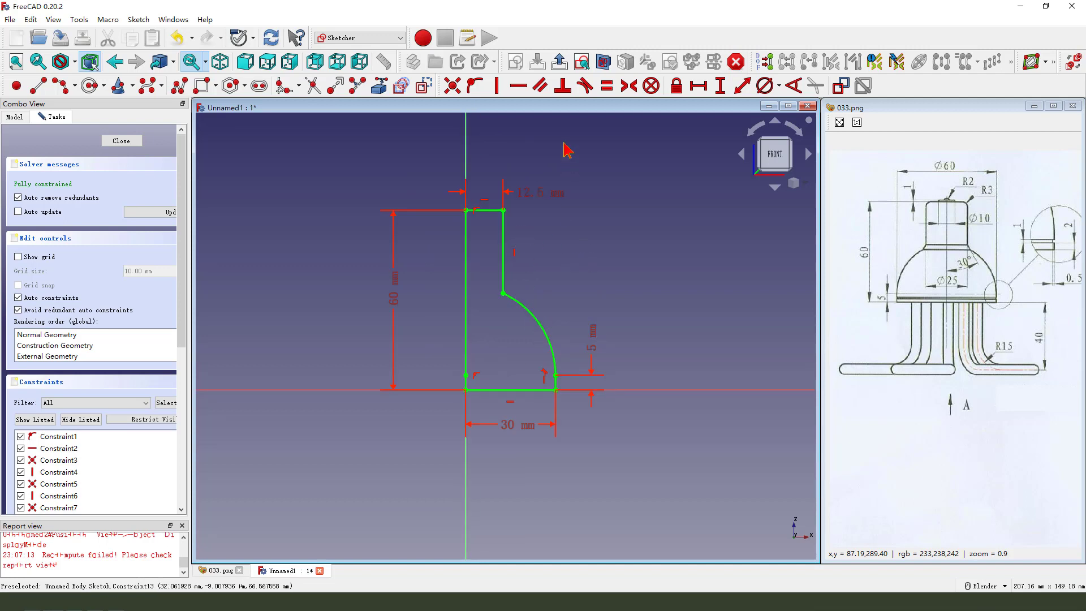
Finish the sketch and revolve the profile 360° about the vertical sketch axis.
click(560, 61)
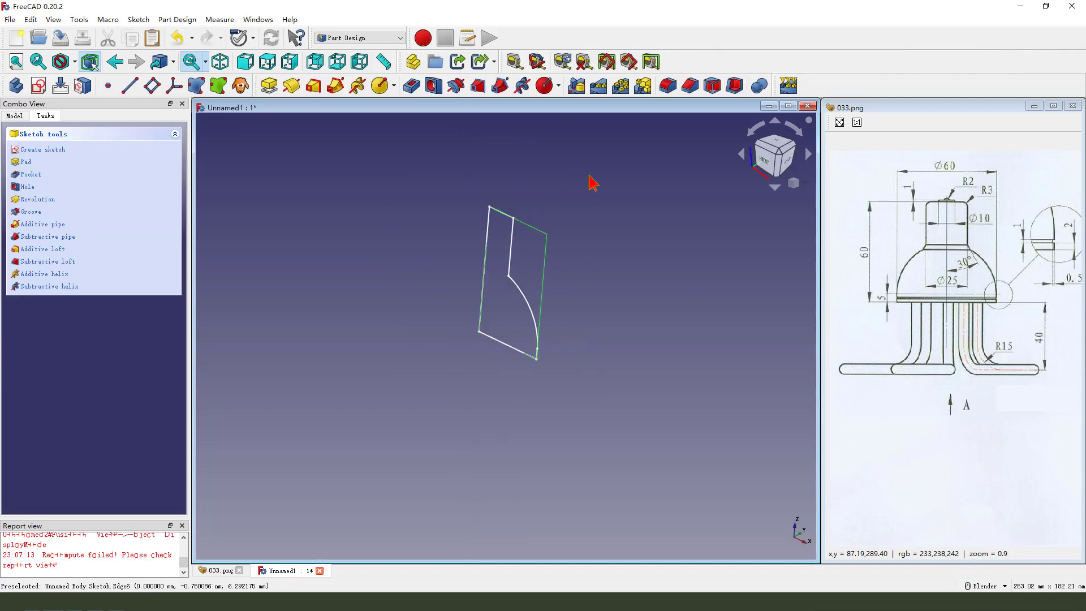
click(292, 86)
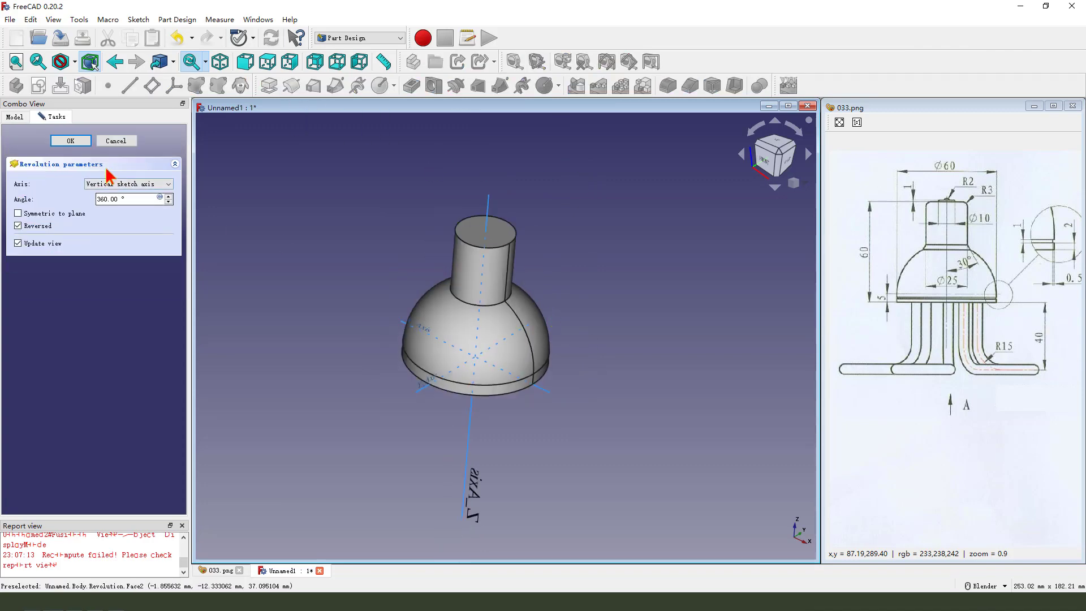
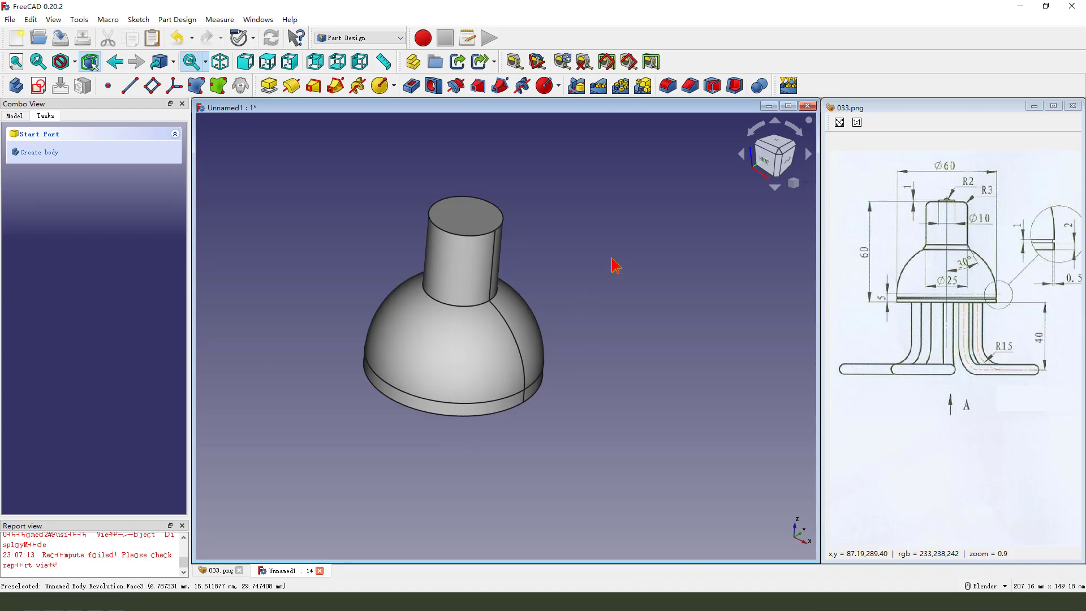
Start a sketch on the top face of the upper cylinder and draw a circle centred on the origin within the face.
click(465, 222)
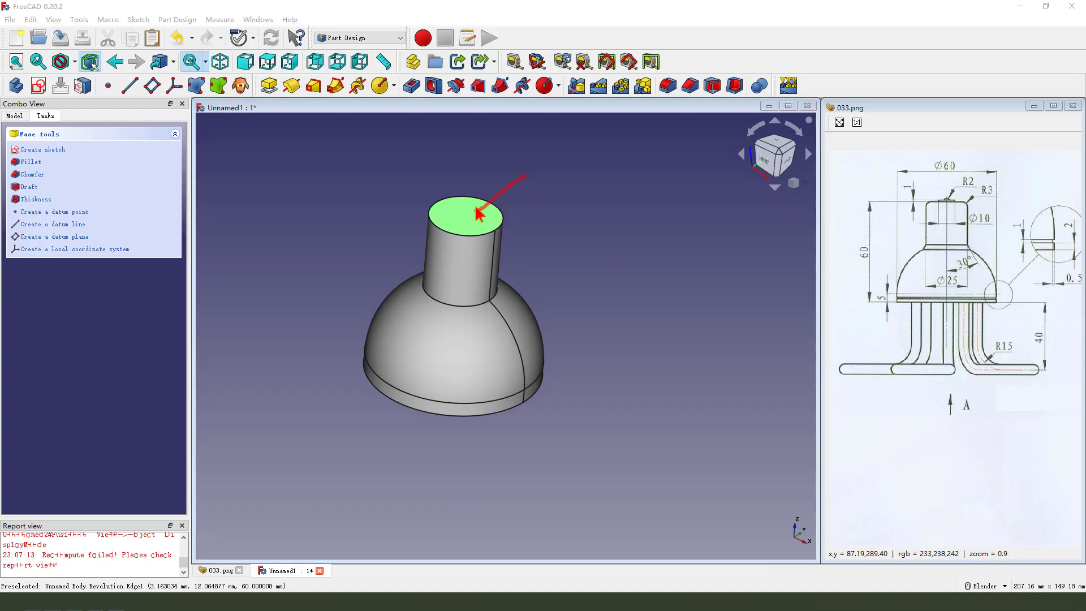
click(39, 86)
scroll(660, 274, up, 2)
click(89, 85)
click(466, 299)
click(486, 309)
middle_click(494, 273)
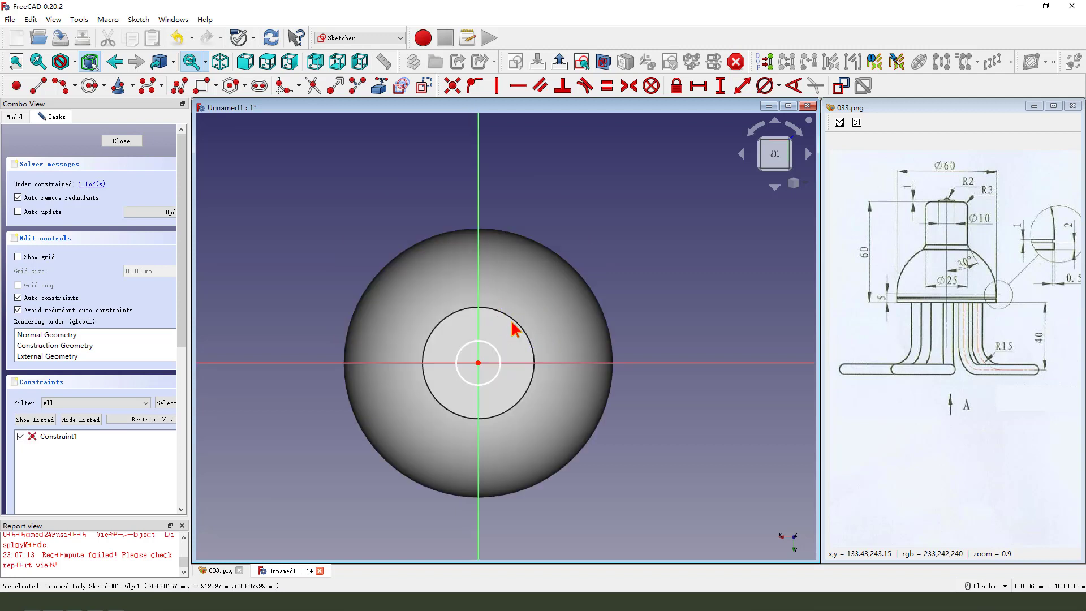
Constrain the circle's diameter to 10 mm.
click(498, 354)
drag(978, 208, 968, 212)
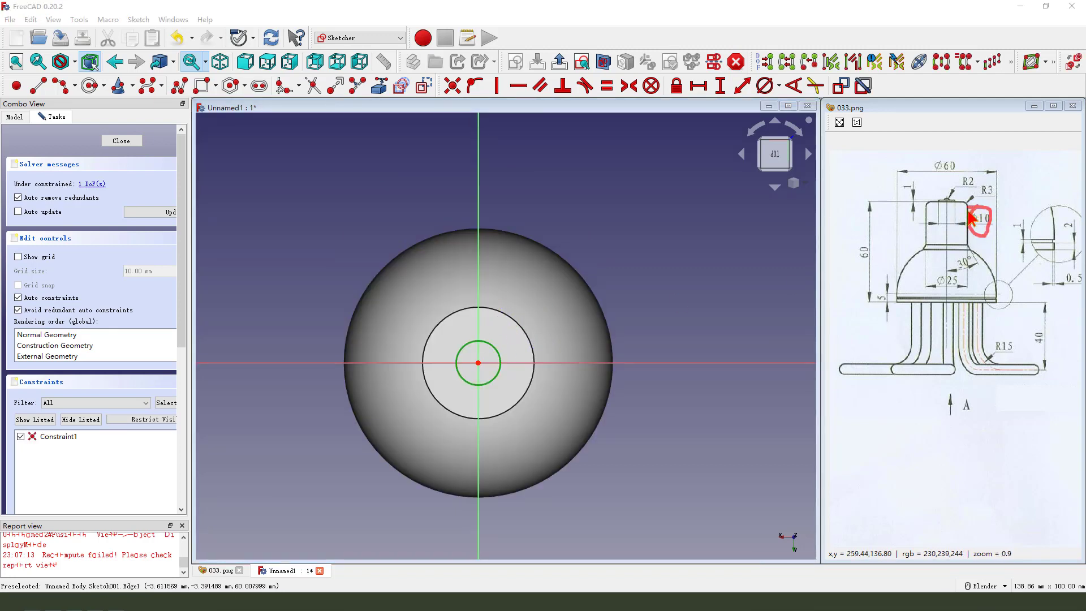
click(764, 85)
text(10)
key(Return)
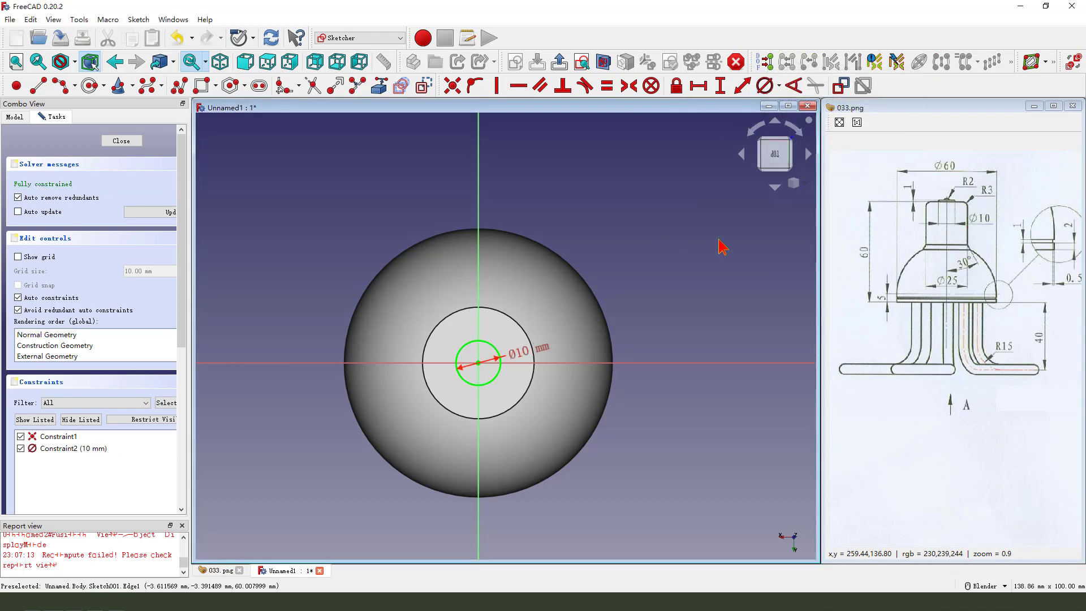
Finish the sketch and pad the circle to a length of 1 mm.
click(559, 61)
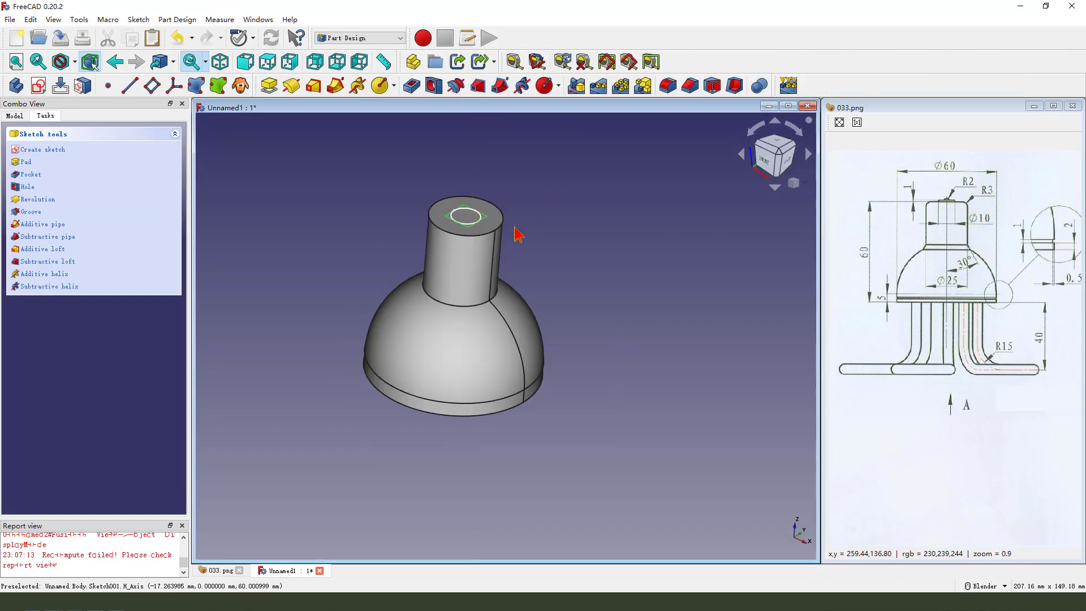
click(269, 85)
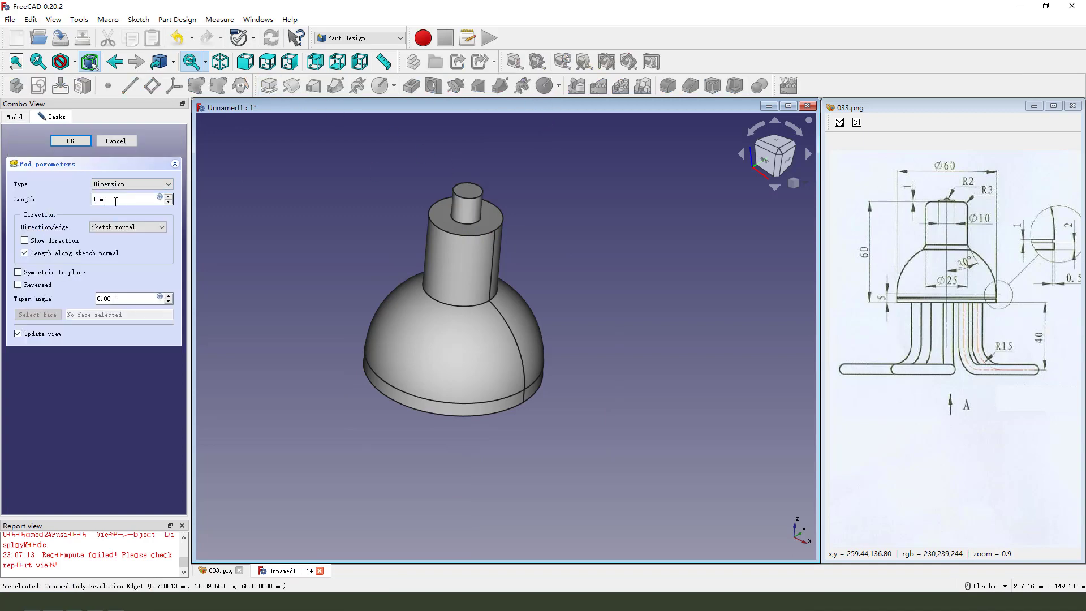
click(70, 140)
Add an additive sphere of 2 mm radius, attached concentrically to the circular edge of the small boss on top.
scroll(545, 202, up, 3)
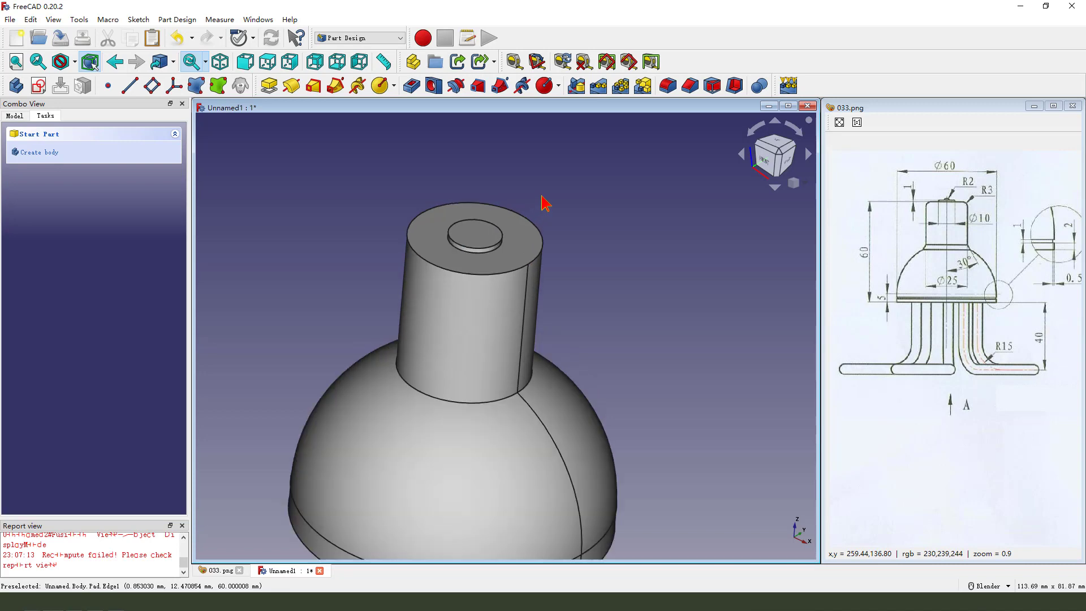
middle_drag(553, 192, 547, 195)
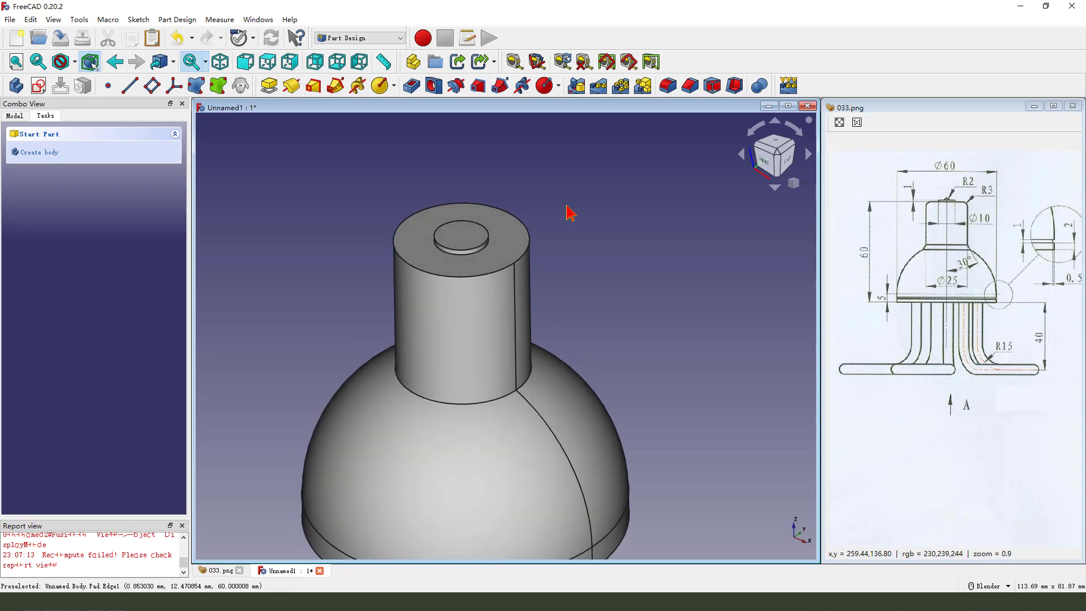
click(393, 86)
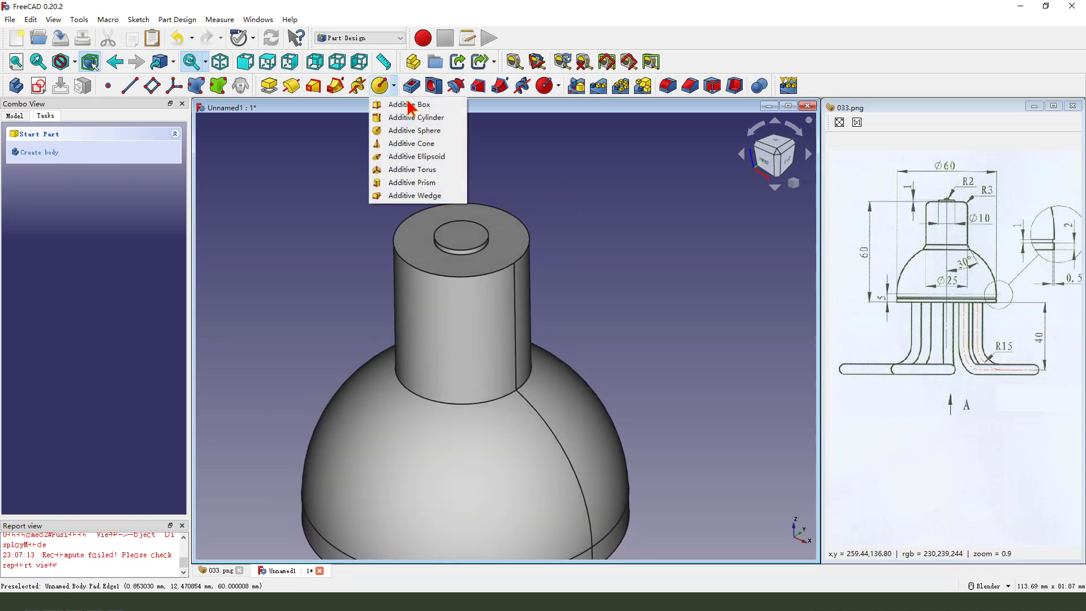
click(423, 132)
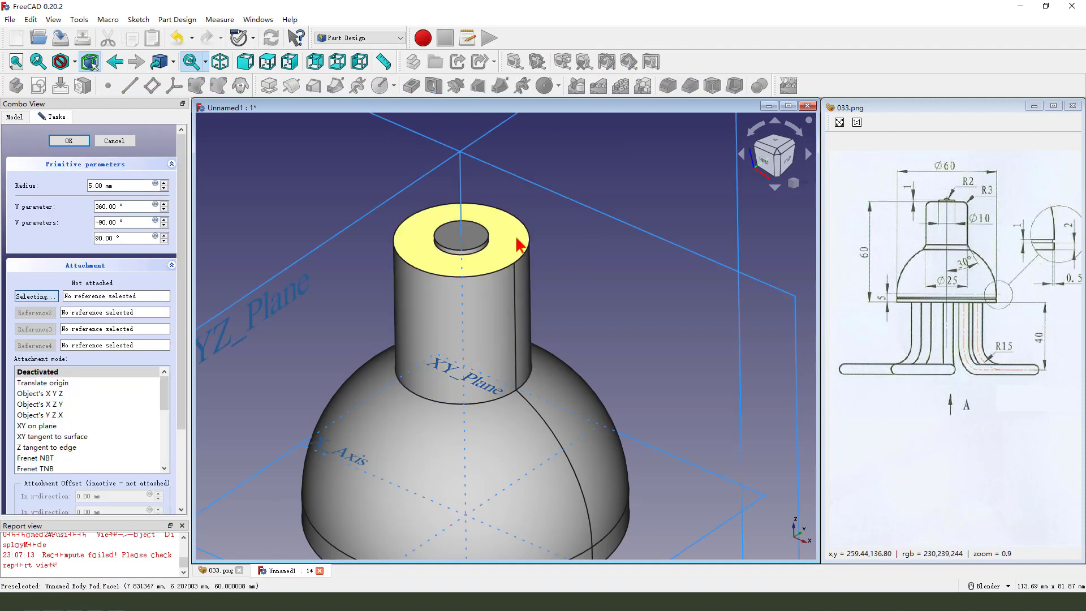
click(488, 244)
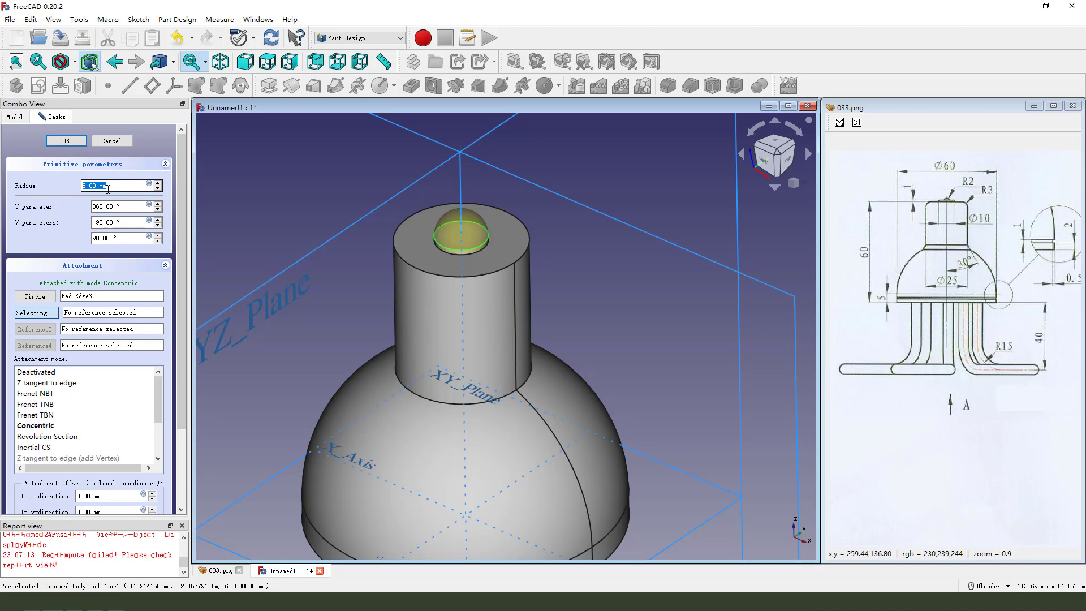
click(66, 142)
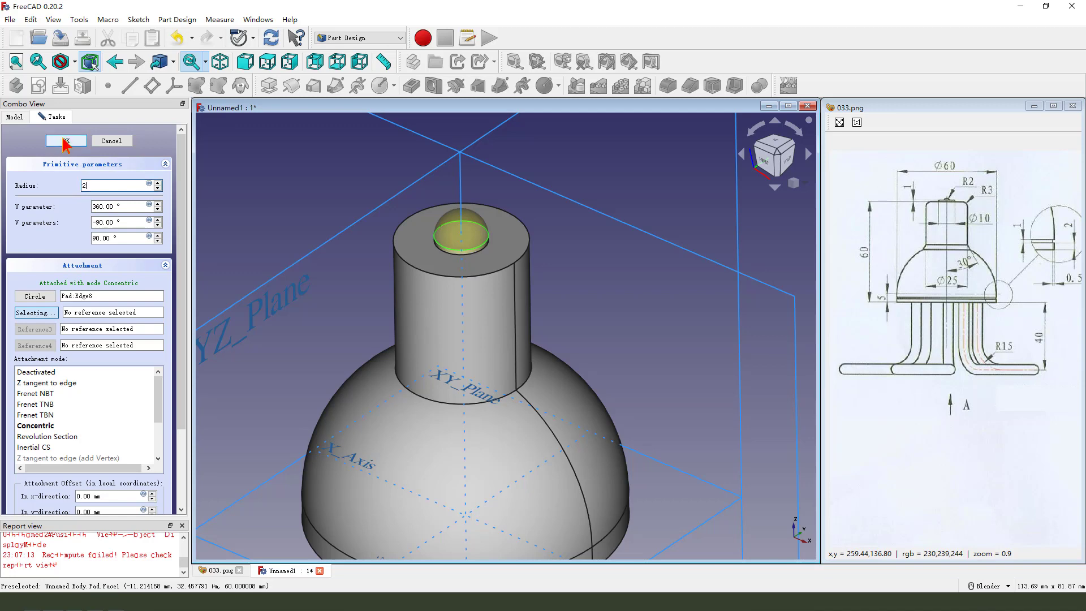
Start a new sketch on the flat bottom face of the dome.
scroll(494, 231, up, 2)
scroll(491, 189, down, 2)
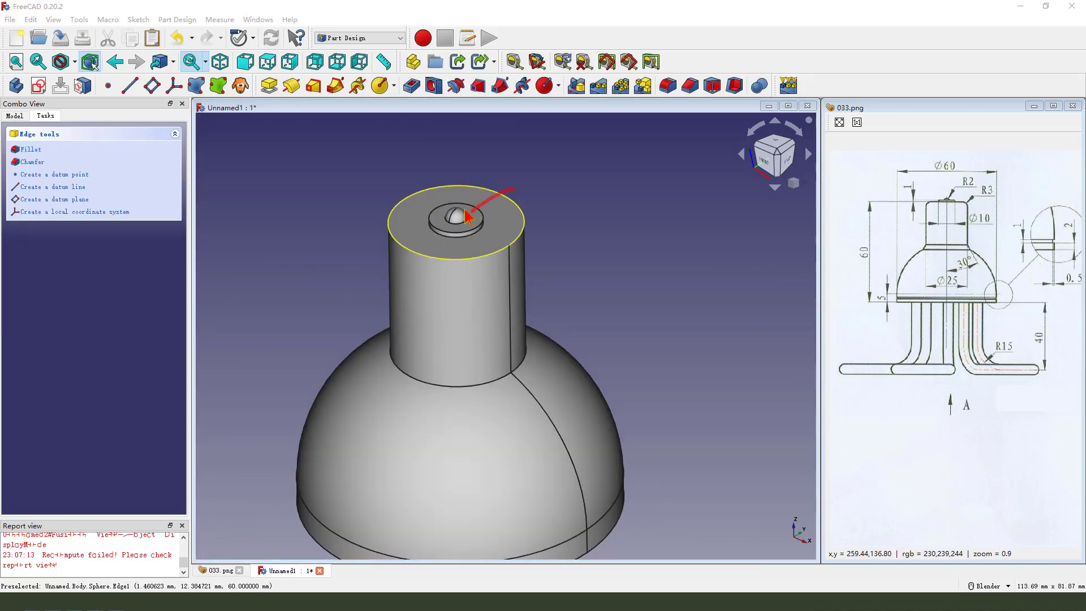
scroll(560, 304, down, 3)
scroll(601, 344, up, 1)
middle_drag(599, 337, 602, 358)
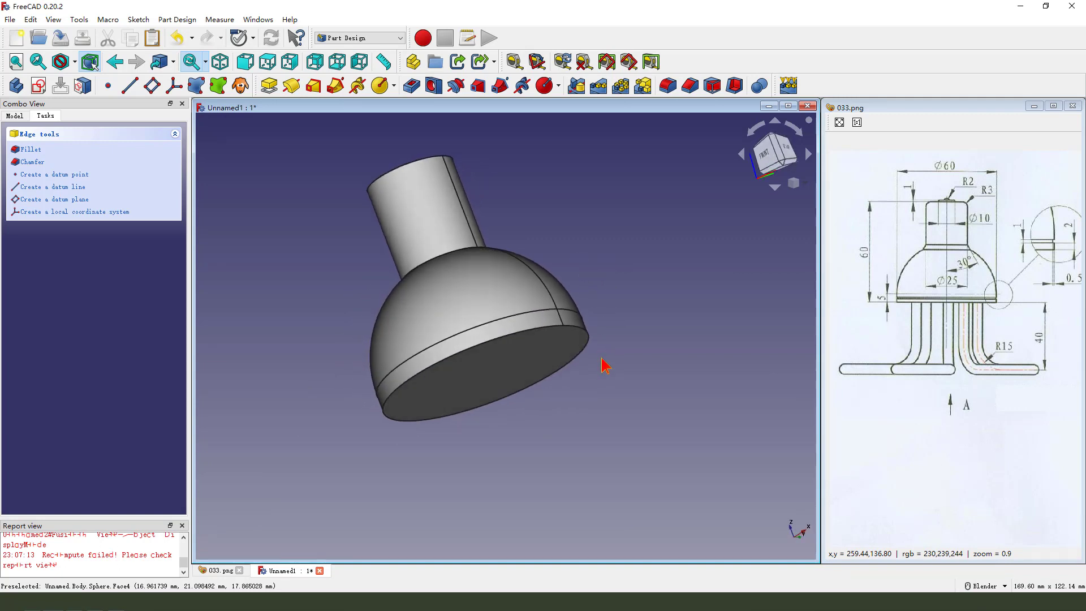
click(537, 356)
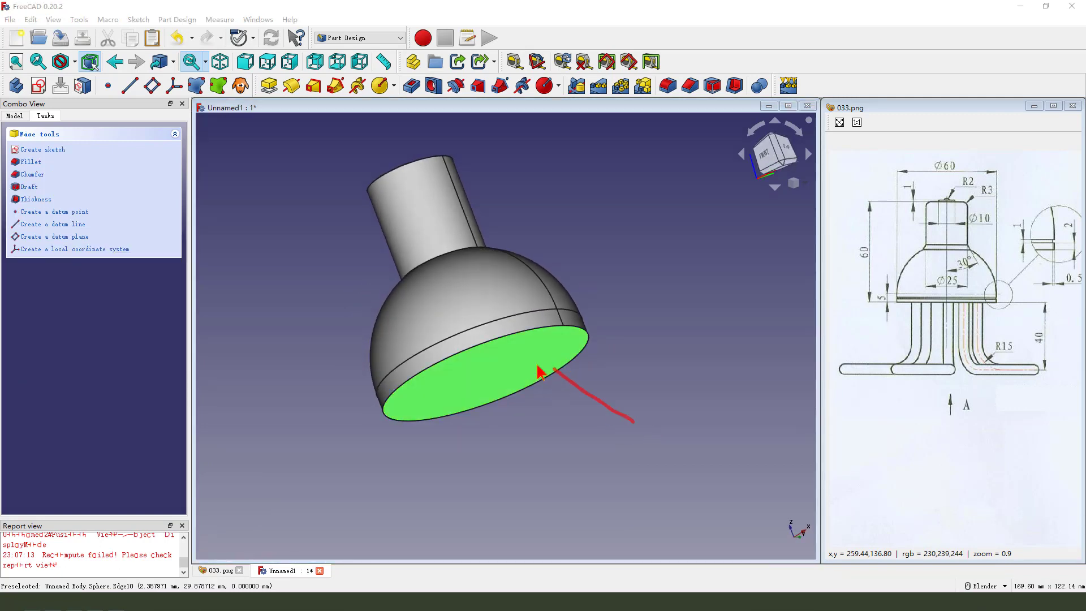
drag(496, 357, 475, 353)
key(Escape)
click(621, 362)
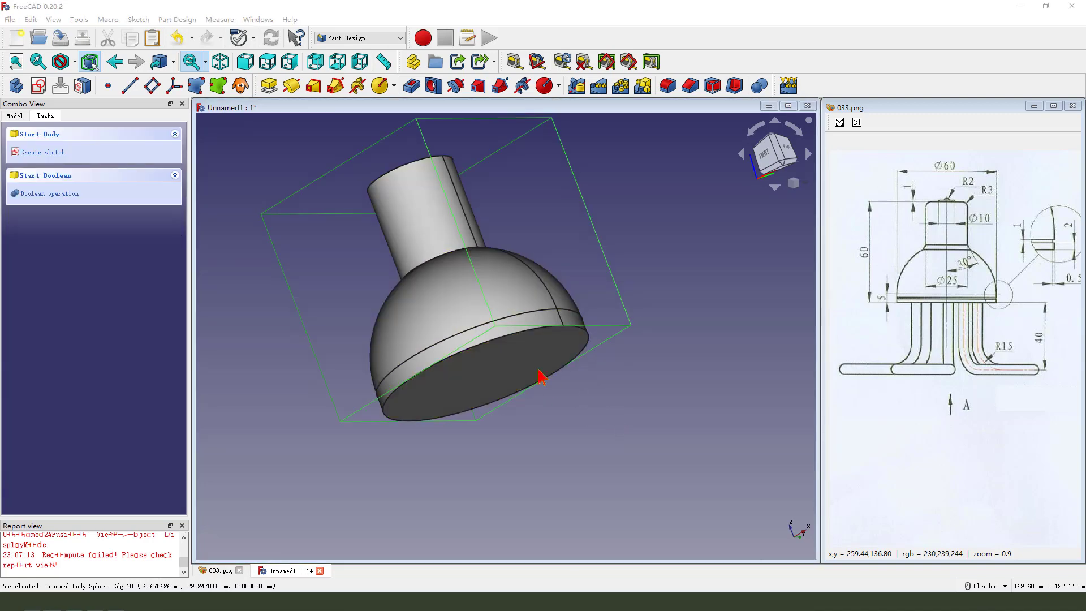
click(555, 368)
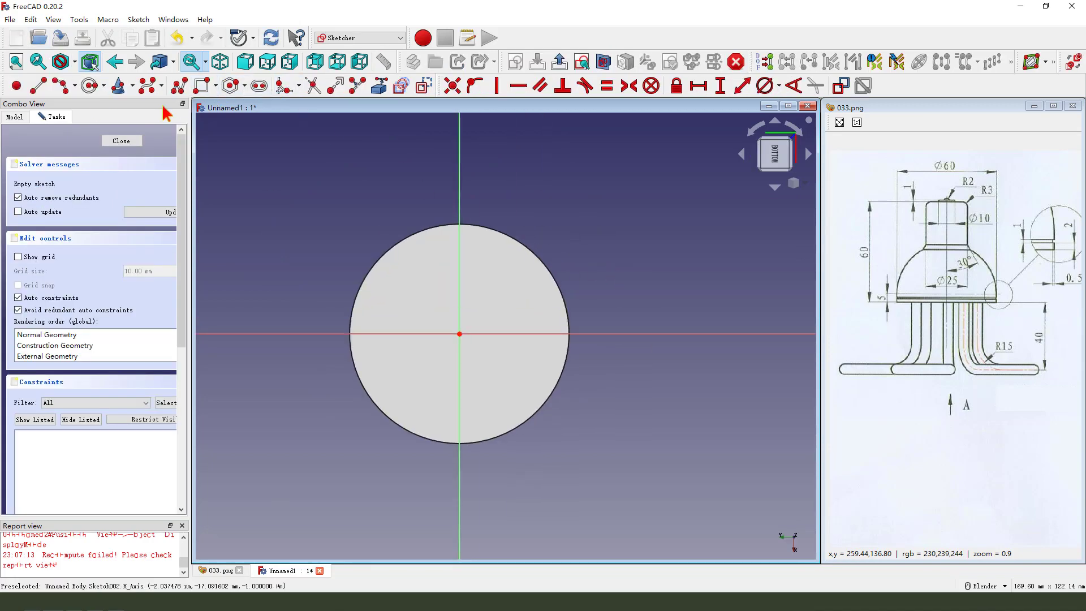
Draw two circles centred on the origin, one about 106 mm in diameter around the base outline and one inside it.
click(70, 88)
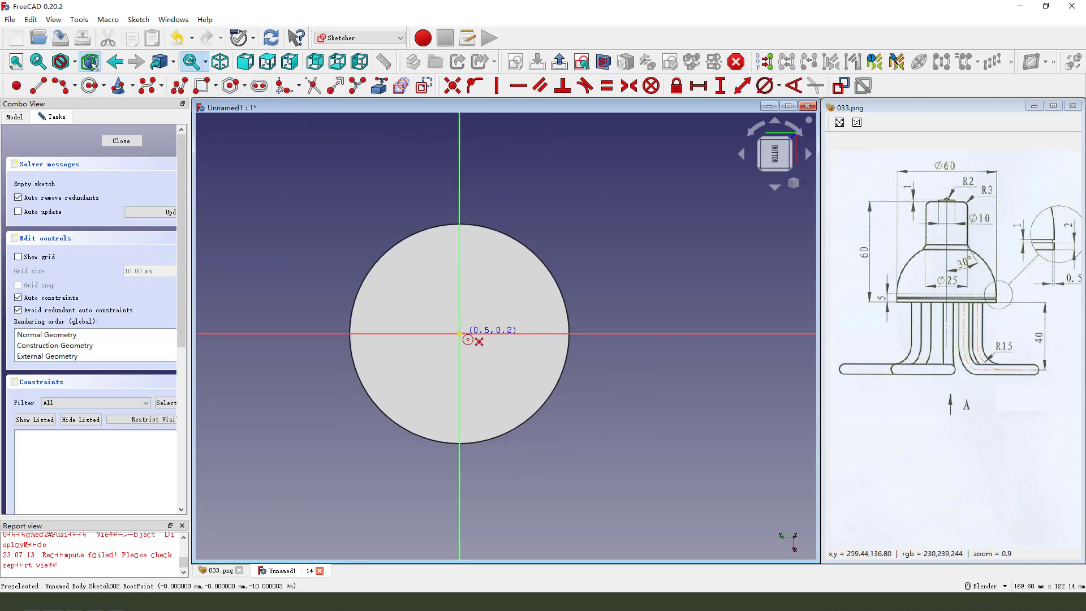
click(641, 253)
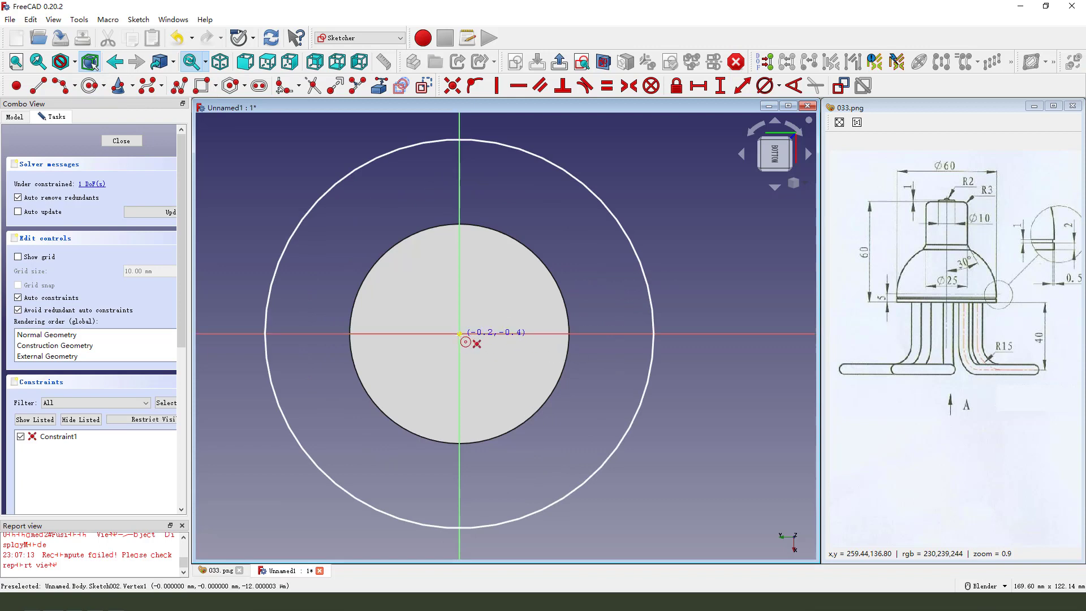
click(459, 334)
click(520, 300)
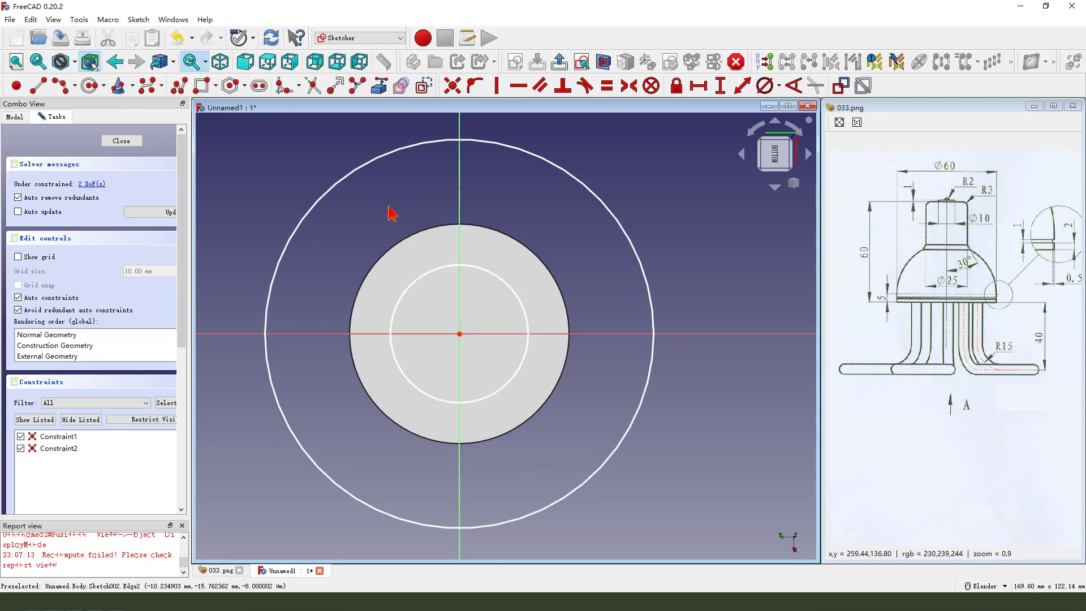
Project the base's circular edge as external geometry and draw a short vertical line from the inner circle to it.
click(379, 86)
click(537, 262)
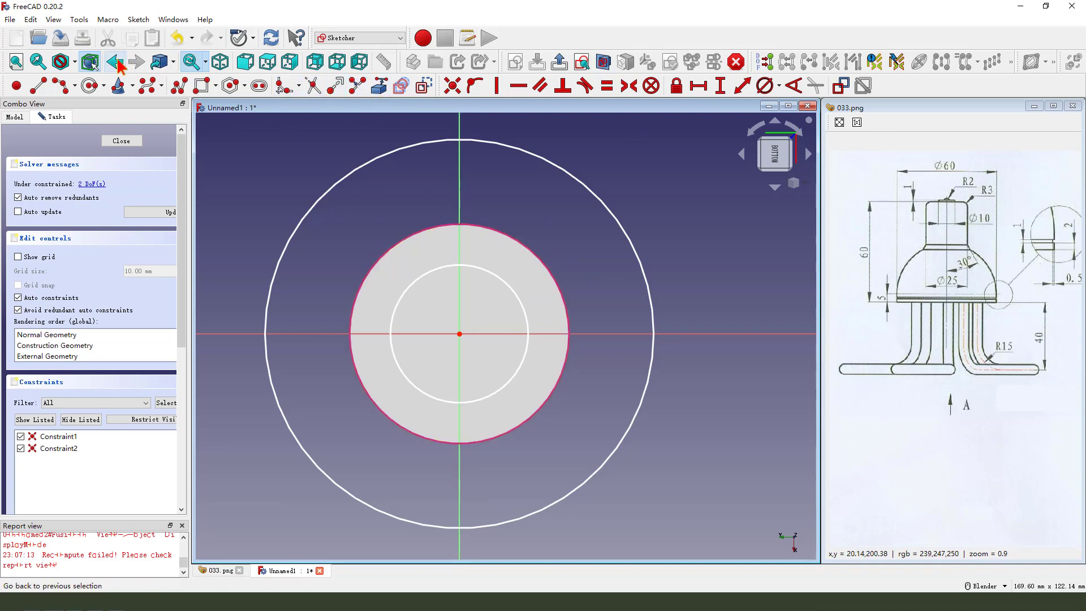
click(467, 265)
click(467, 225)
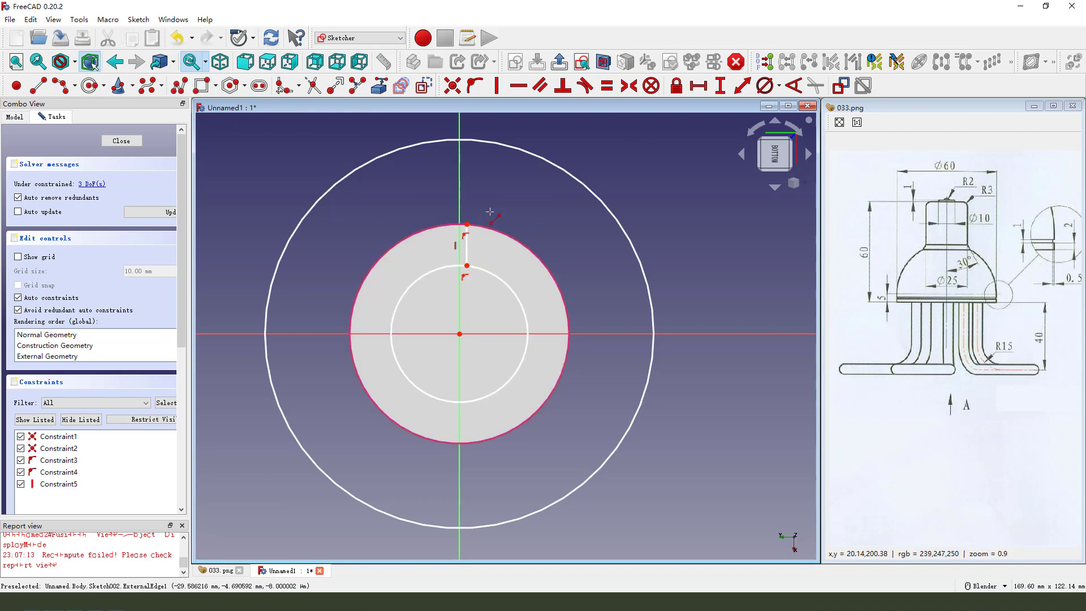
Constrain the short line's outer endpoint onto the vertical sketch axis.
scroll(471, 252, up, 1)
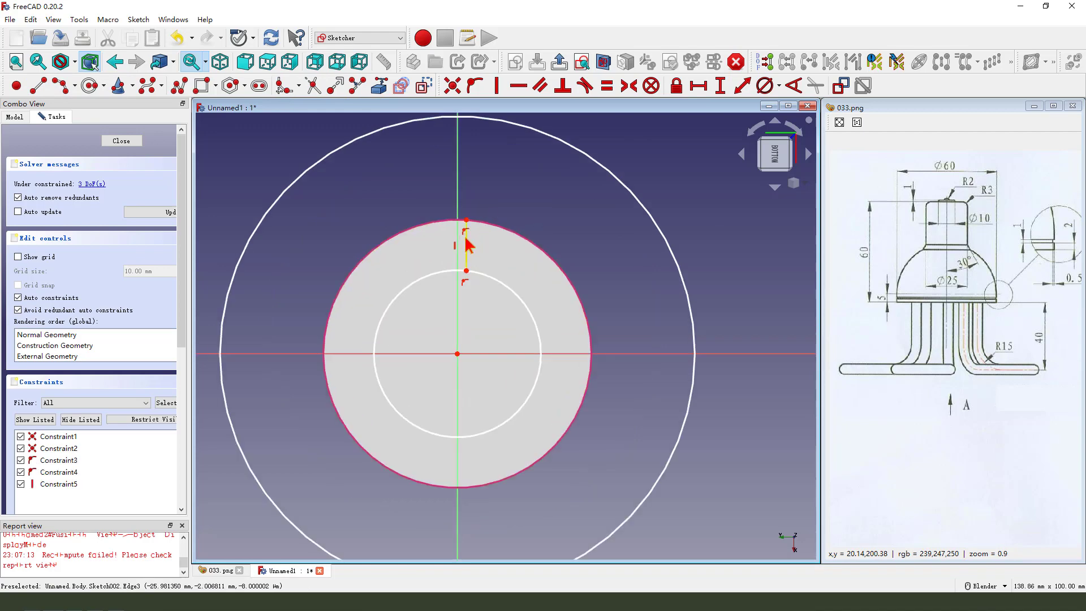
click(466, 219)
click(465, 199)
click(474, 86)
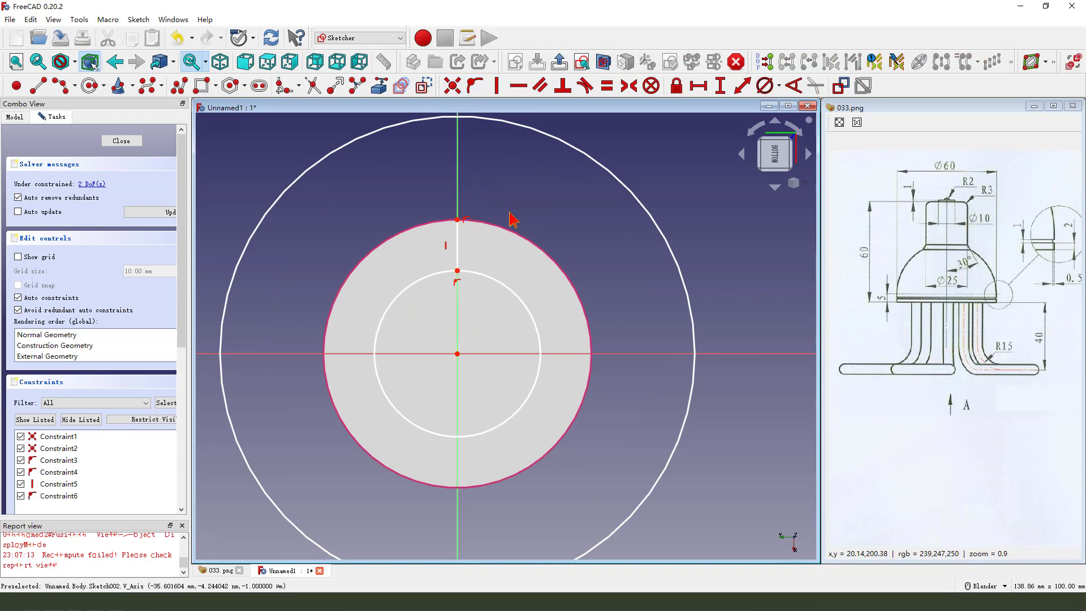
Check the edge detail in drawing 033.png and constrain the short vertical line's length to 0.5 mm.
click(459, 240)
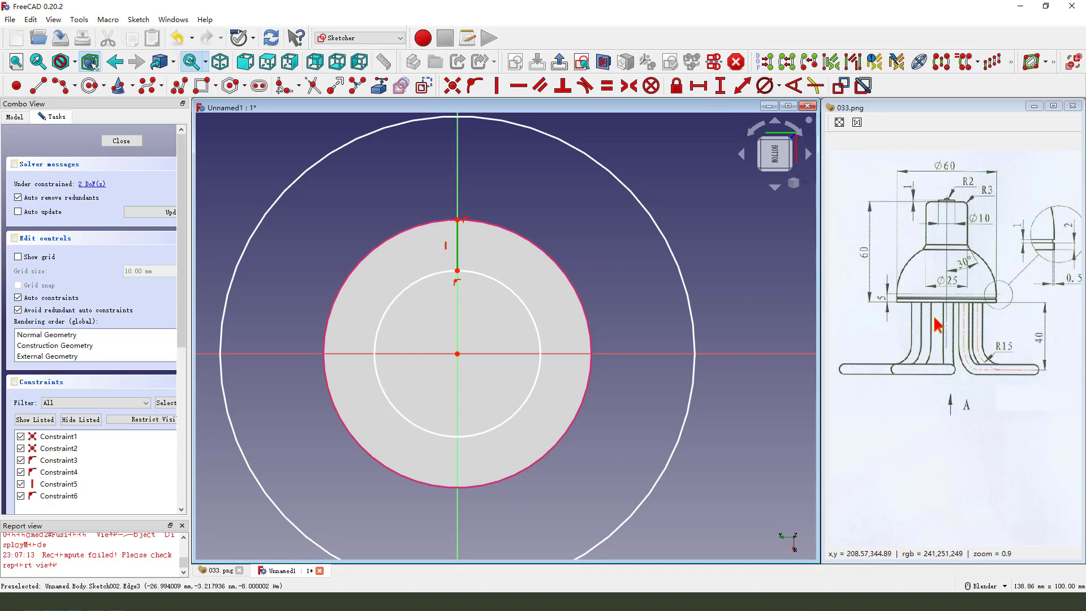
drag(1034, 330, 965, 350)
mouse_move(999, 288)
mouse_down()
mouse_move(1028, 306)
mouse_move(998, 287)
mouse_up()
key(Escape)
middle_drag(934, 365, 1002, 368)
drag(970, 354, 956, 356)
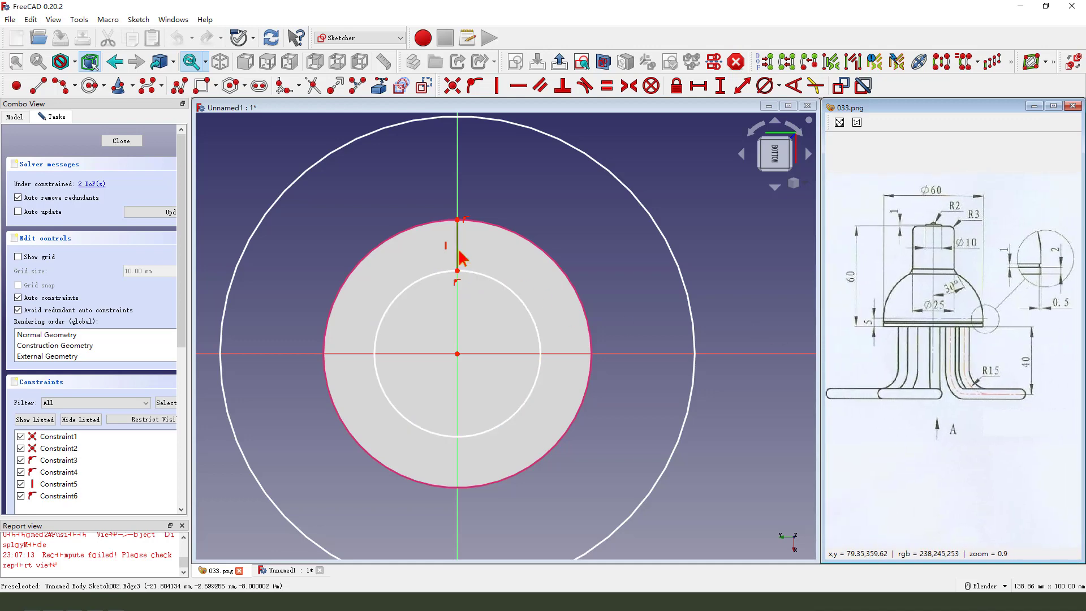
click(720, 85)
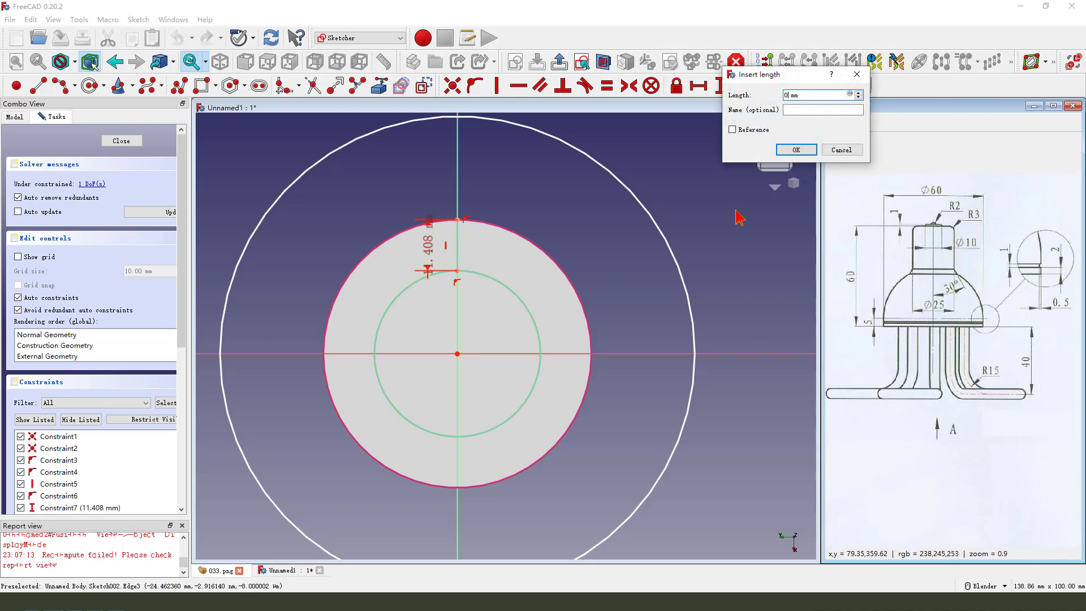
text(0.5)
key(Return)
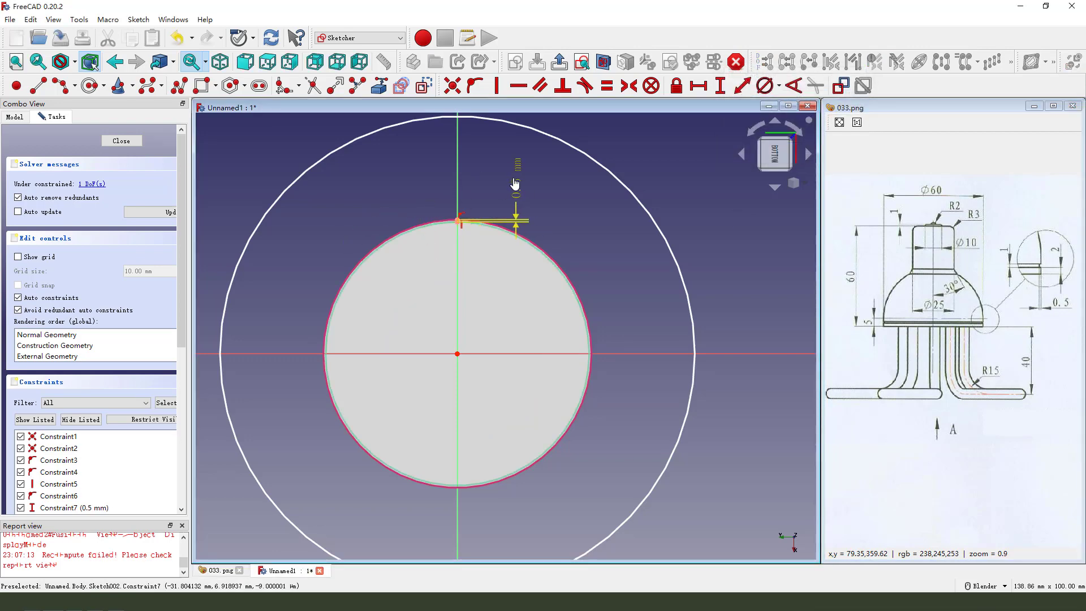
Constrain the outer circle's diameter, keeping its drawn size.
scroll(444, 217, up, 10)
scroll(441, 236, up, 1)
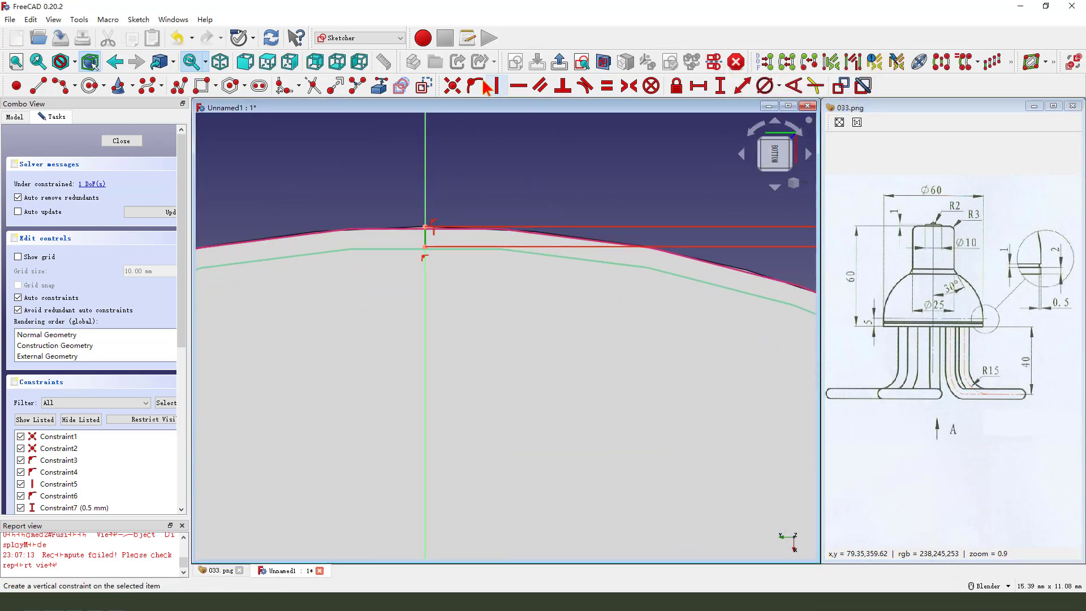
scroll(439, 242, down, 13)
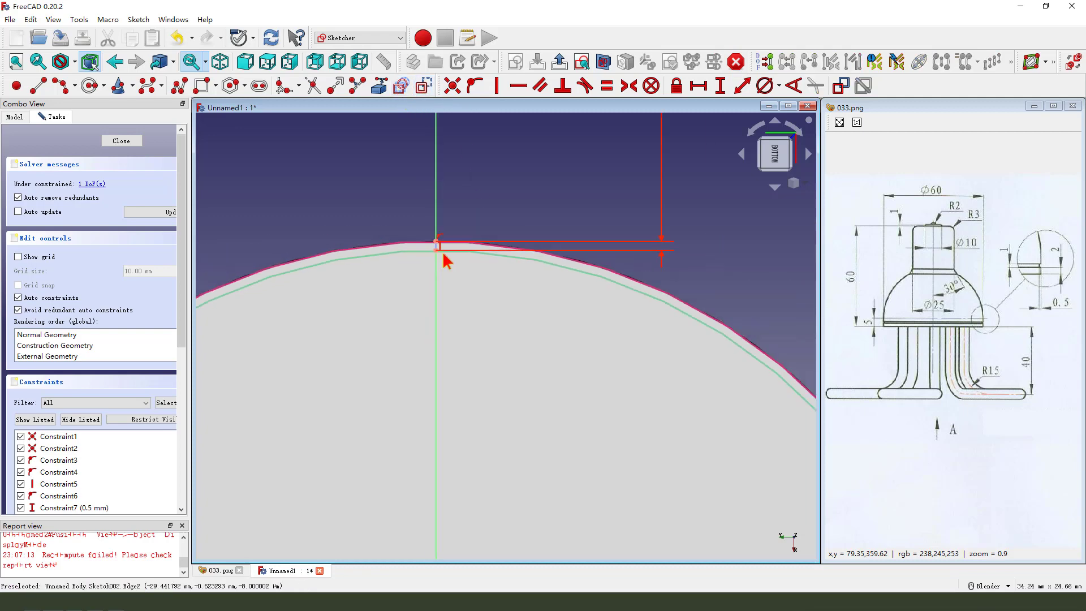
click(591, 210)
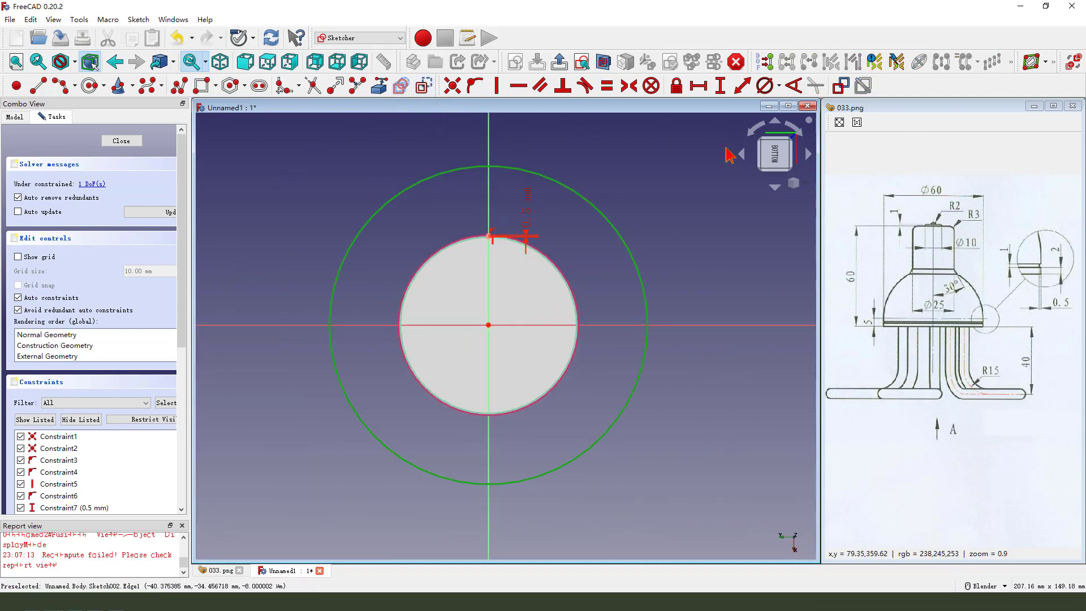
click(764, 85)
click(837, 151)
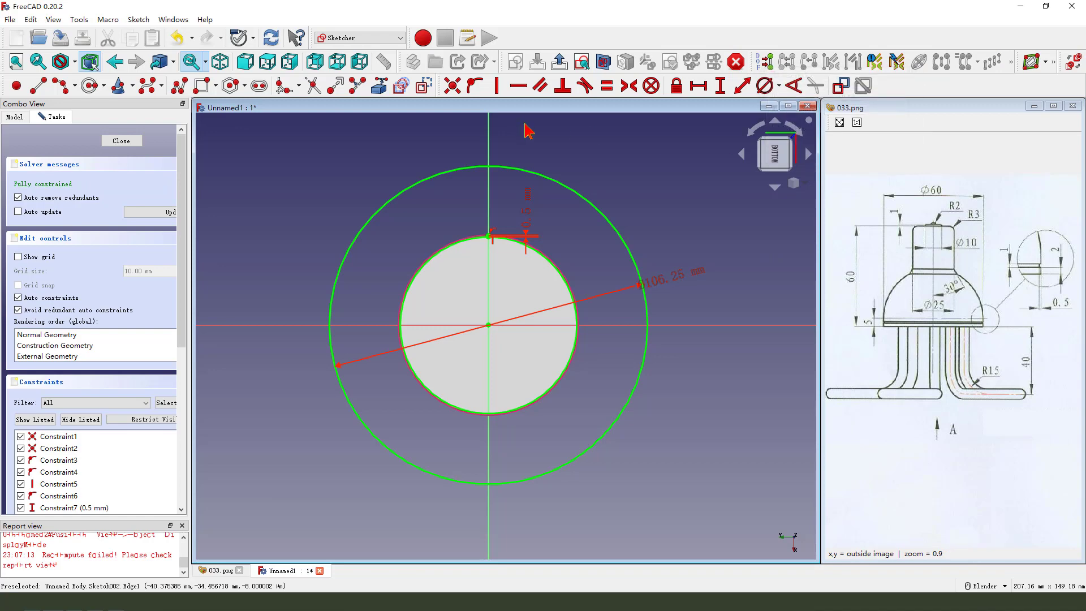
Pocket the ring sketch with type Two dimensions, using a 3 mm length and a -2 mm second length to cut the base groove.
click(560, 61)
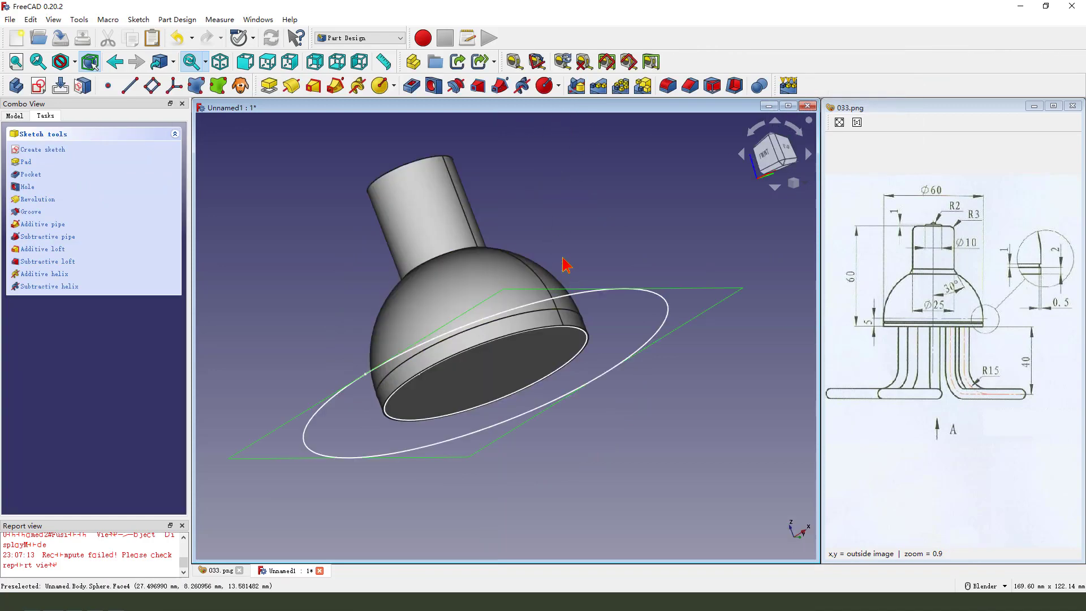
click(411, 86)
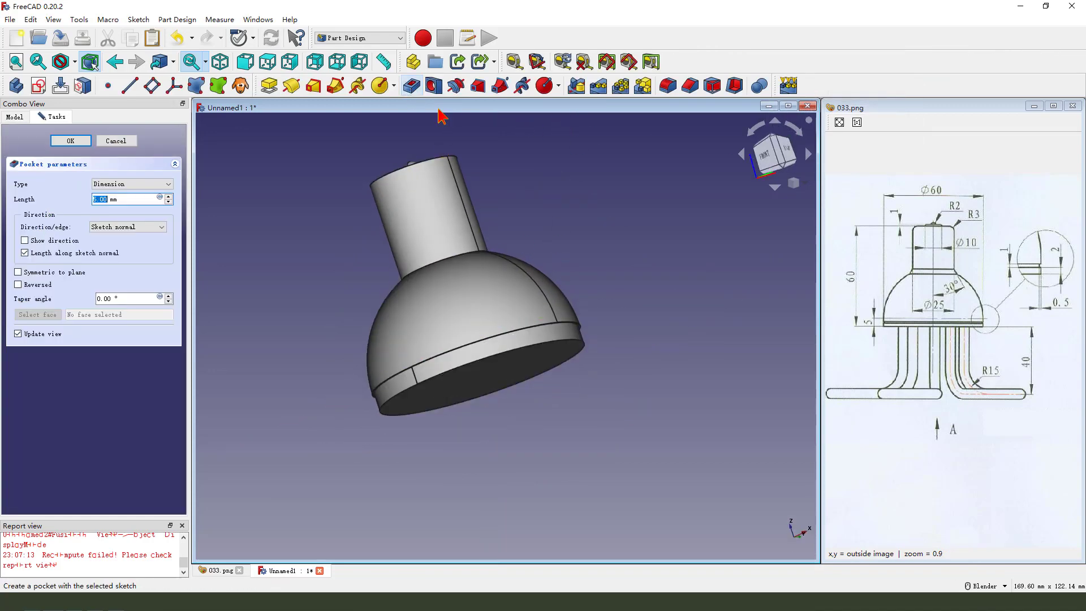
click(145, 184)
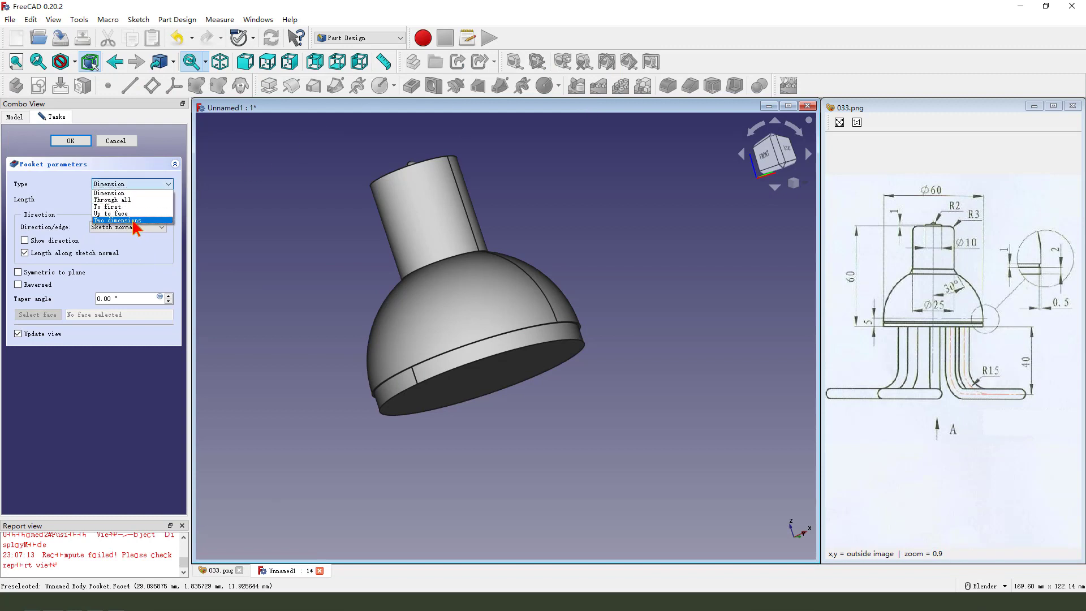
click(134, 221)
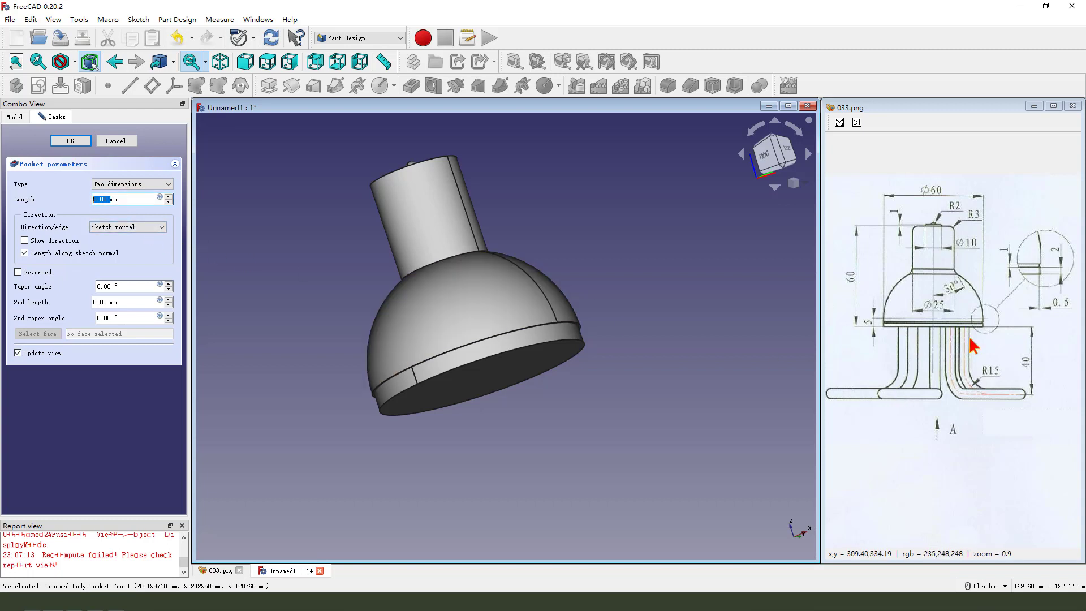
mouse_move(1064, 288)
mouse_down()
mouse_move(1049, 251)
mouse_move(1070, 280)
mouse_up()
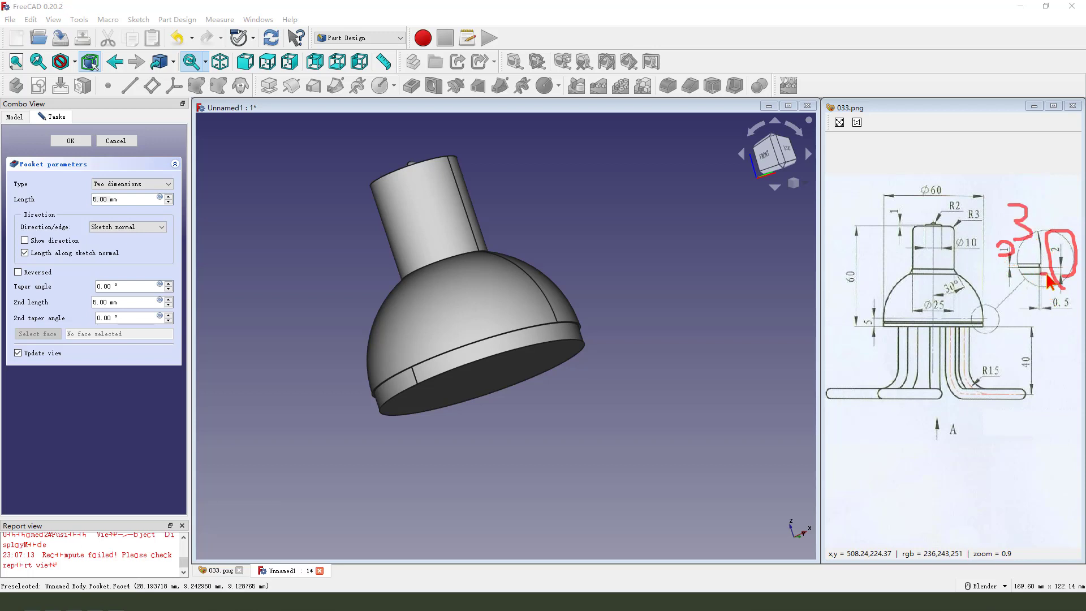
key(Escape)
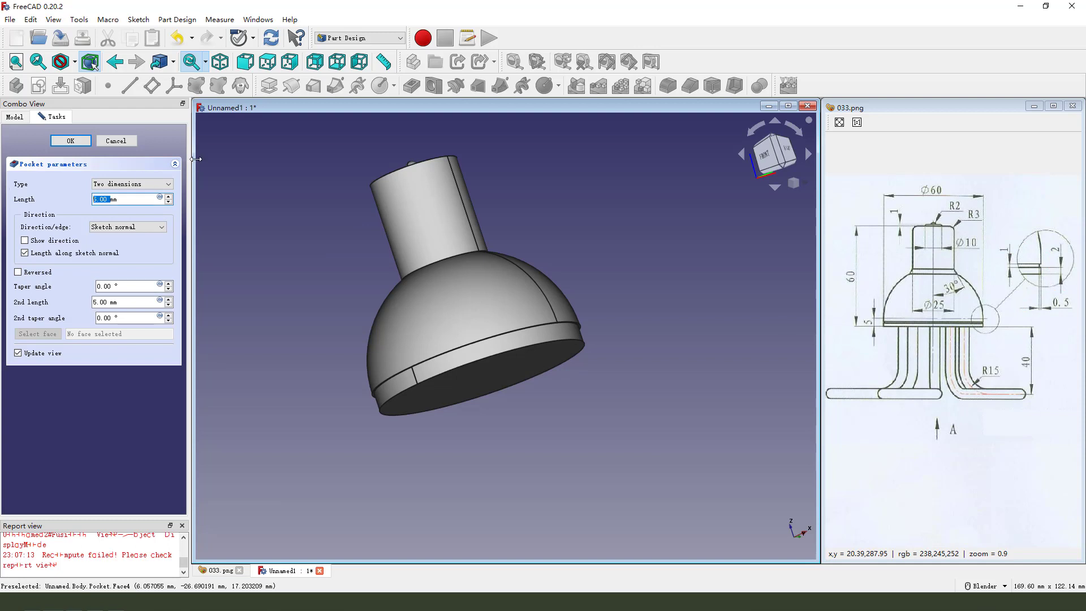
click(114, 303)
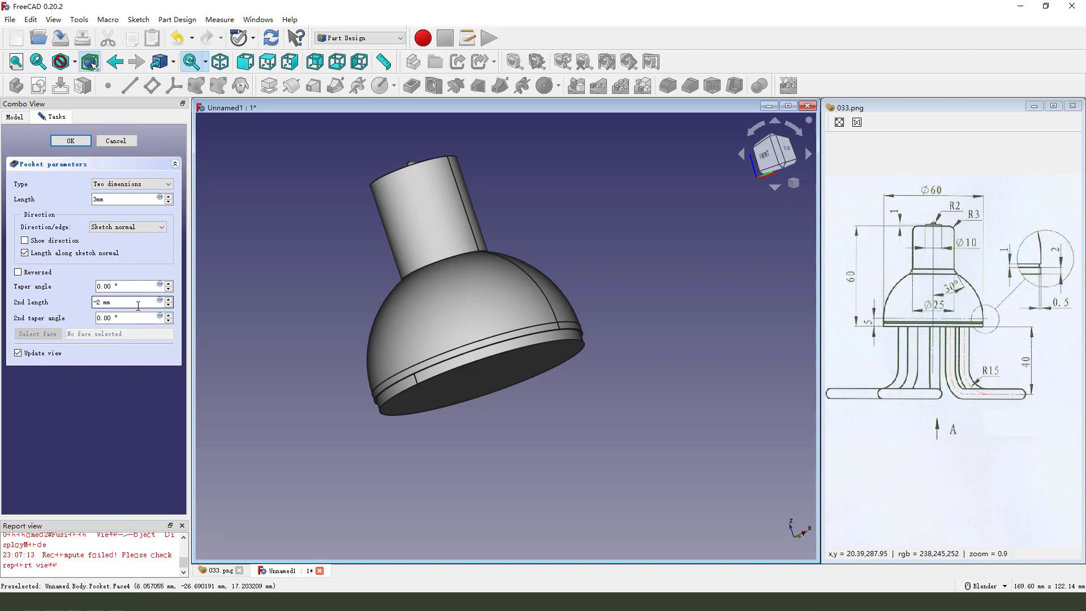
scroll(594, 316, up, 3)
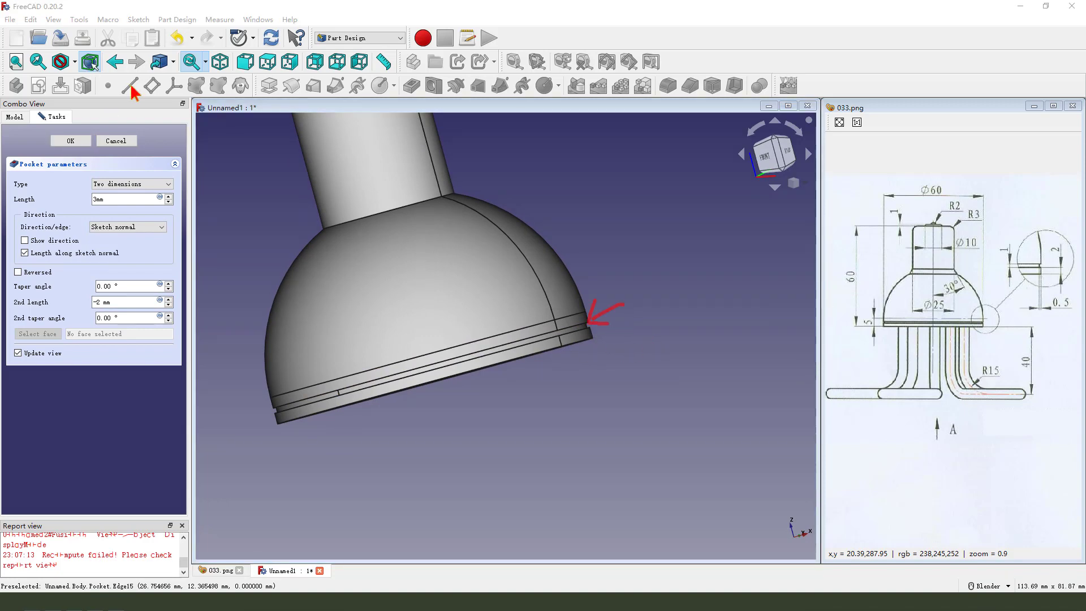
click(71, 140)
Chamfer the edge where the neck meets the dome, using Distance and angle with a 2 mm size and 30° angle.
scroll(565, 322, down, 4)
scroll(461, 275, up, 3)
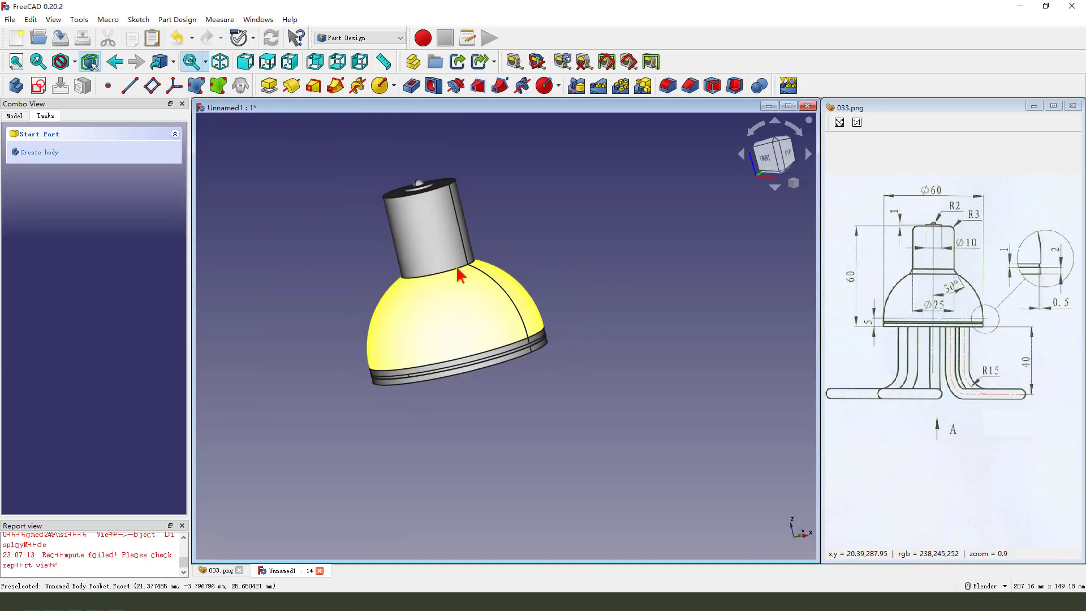
scroll(461, 276, up, 3)
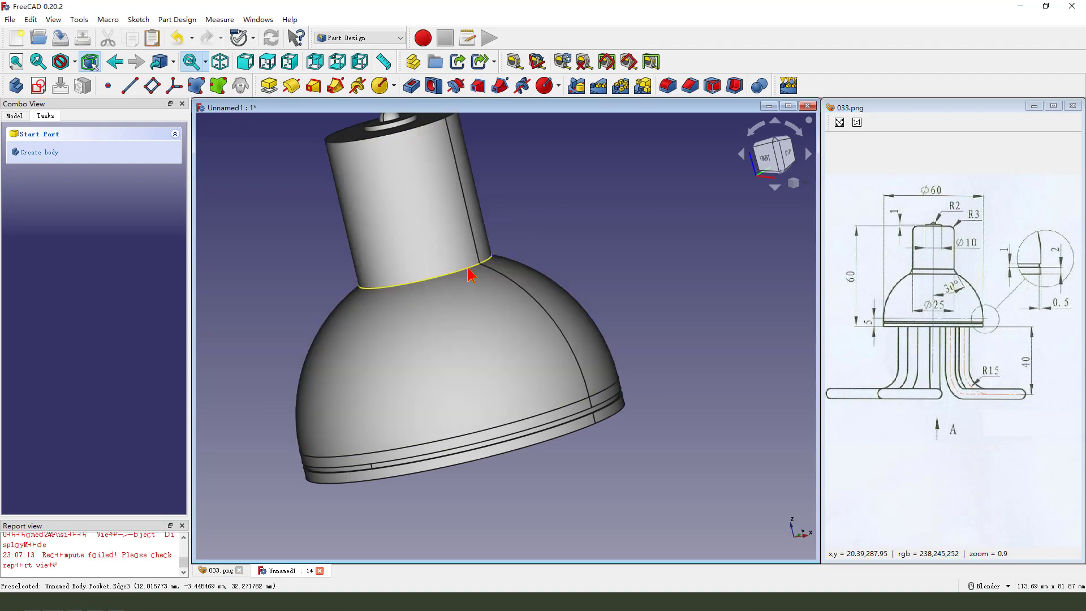
click(468, 275)
scroll(468, 275, down, 3)
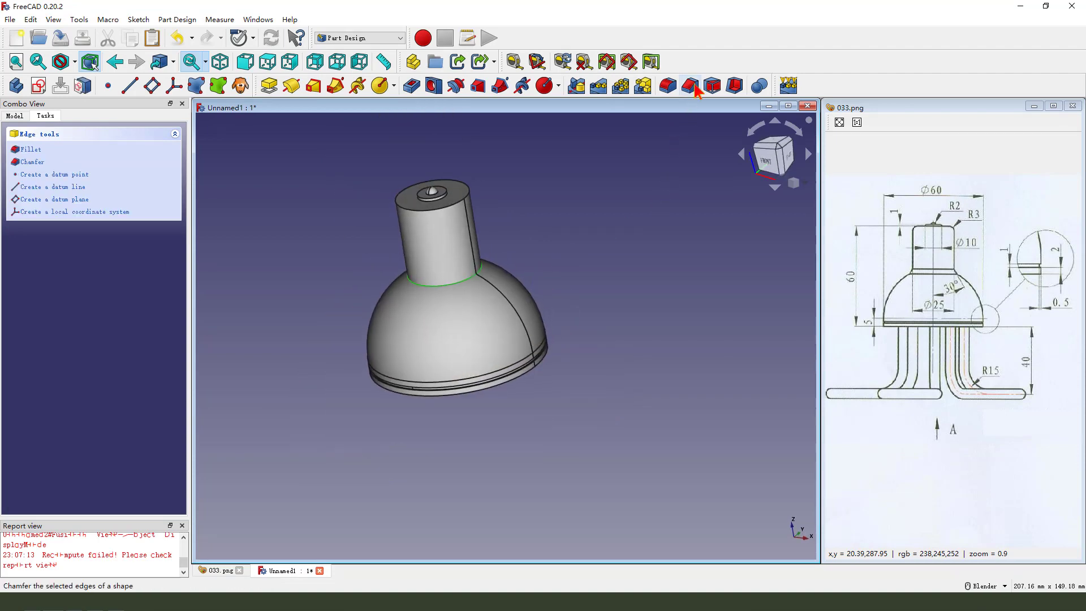
click(694, 88)
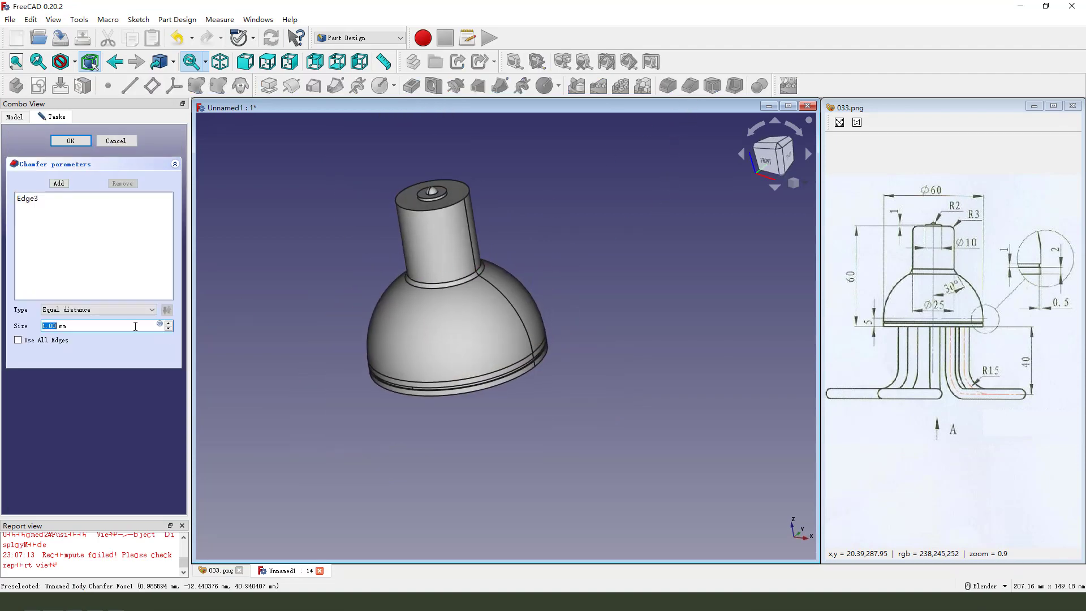
click(112, 310)
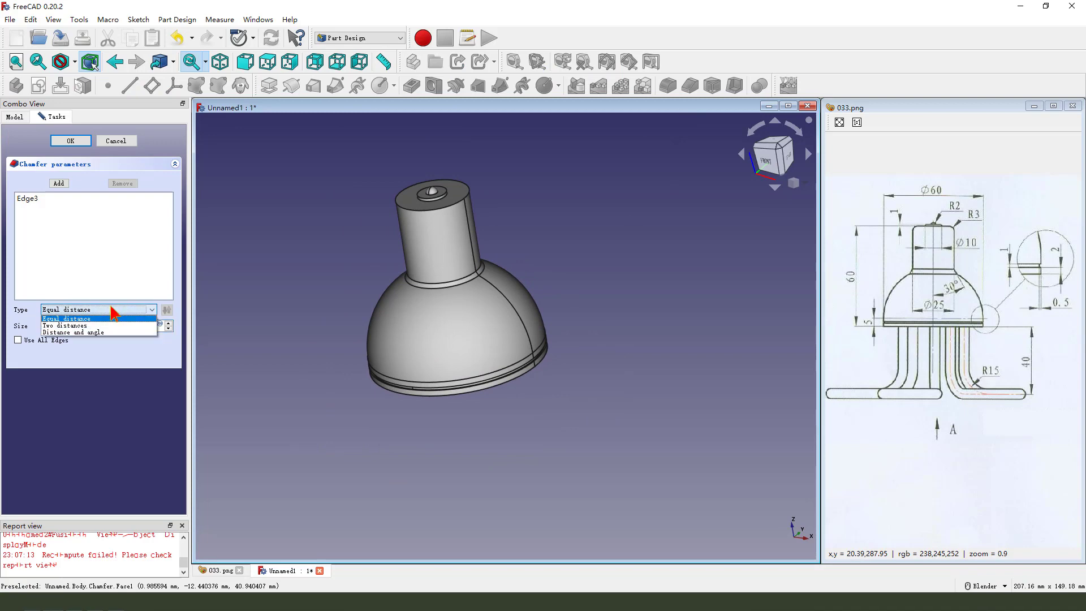
click(96, 333)
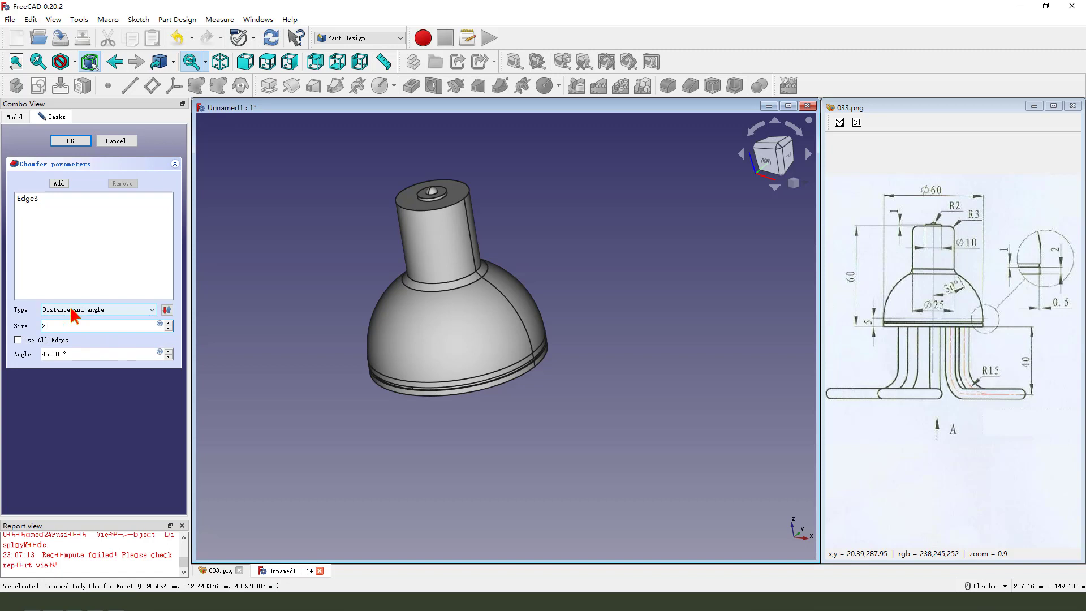
drag(77, 356, 29, 351)
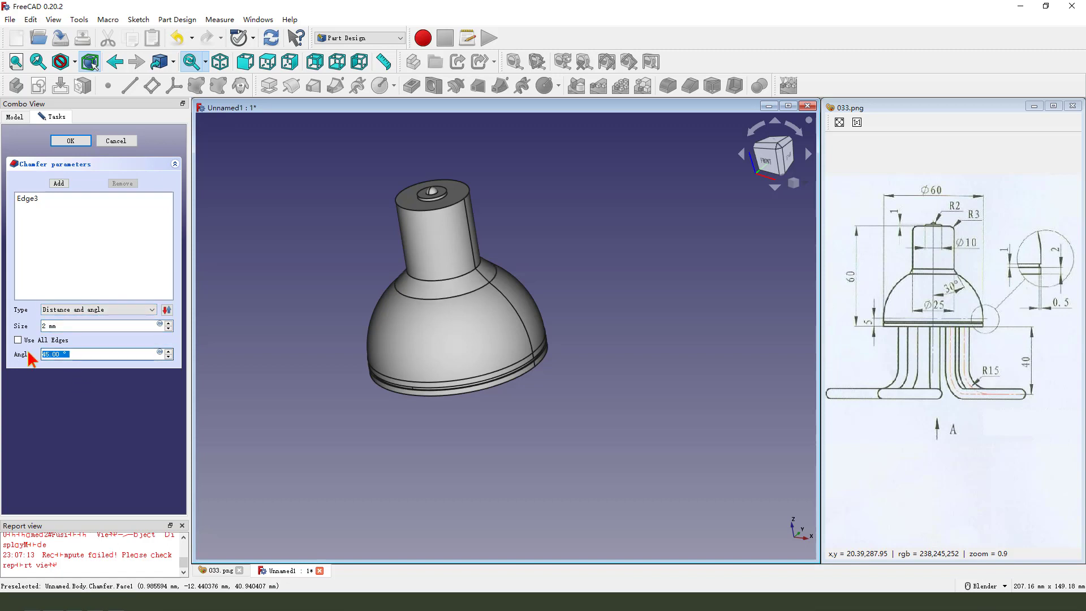
text(30)
middle_drag(400, 342, 504, 274)
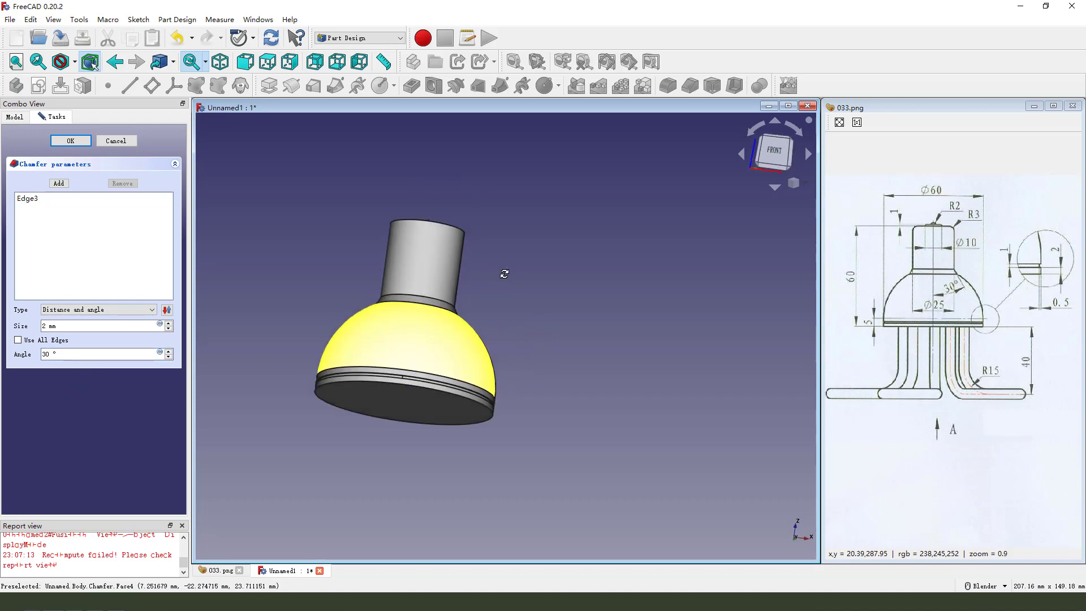
click(71, 140)
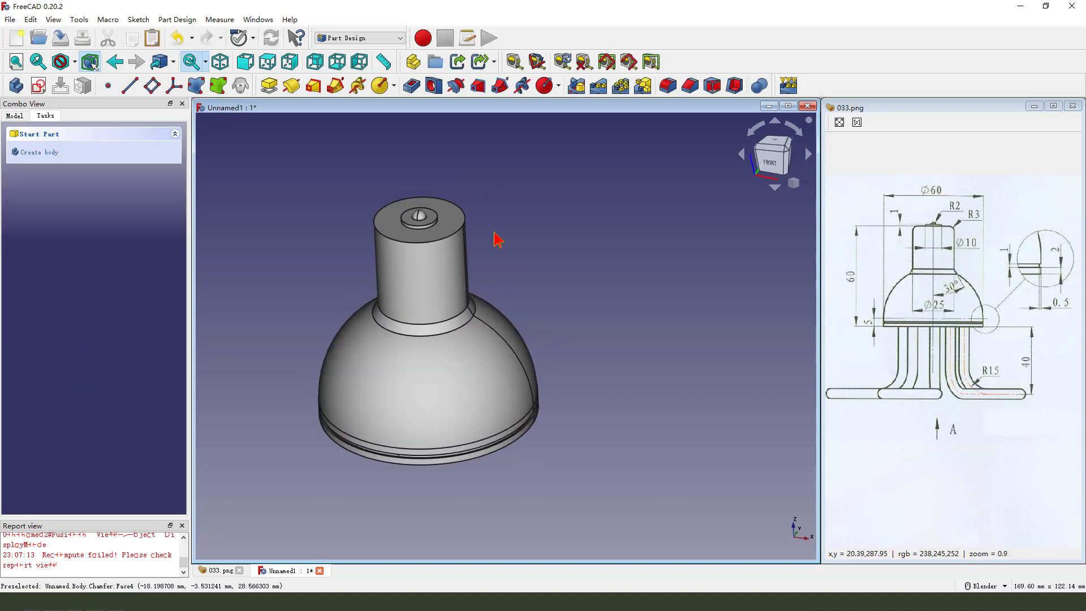
Fillet the outer edge of the neck's top face with the 3 mm radius given in drawing 033.png.
scroll(496, 239, up, 2)
click(461, 216)
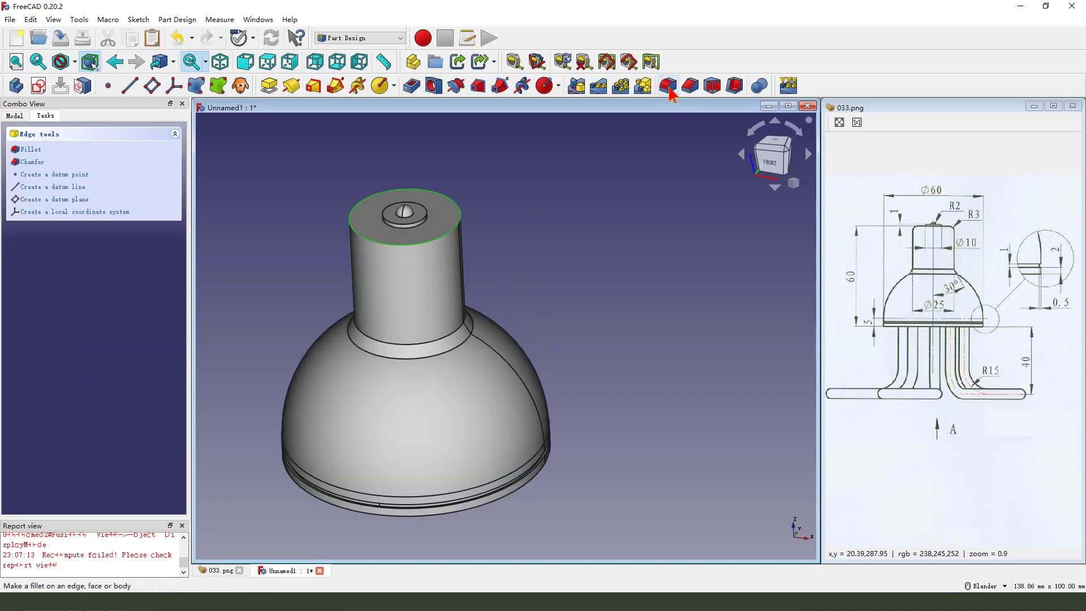
click(668, 86)
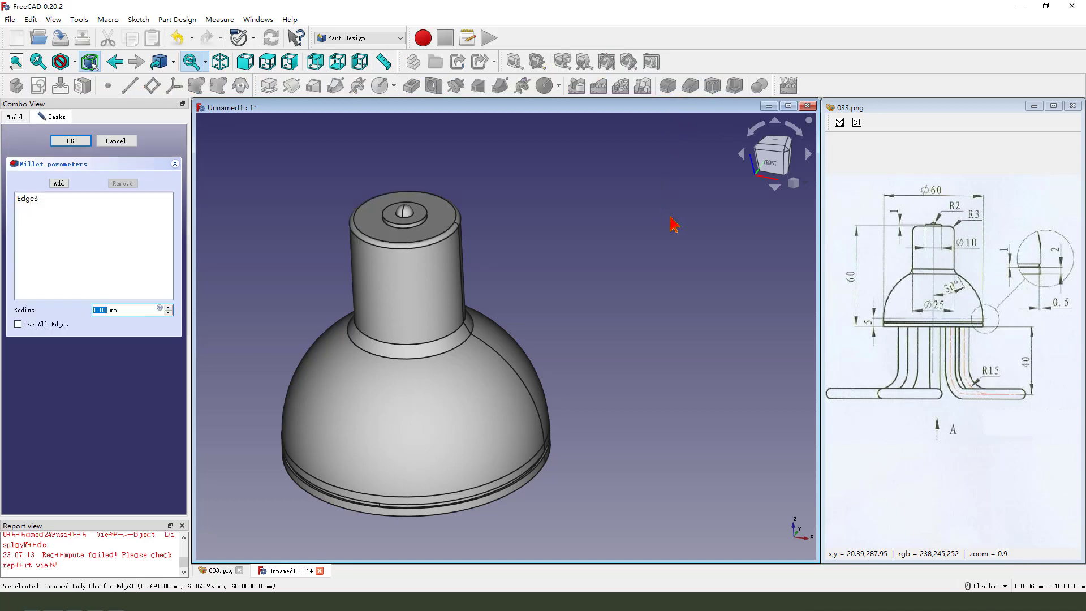
drag(980, 203, 978, 220)
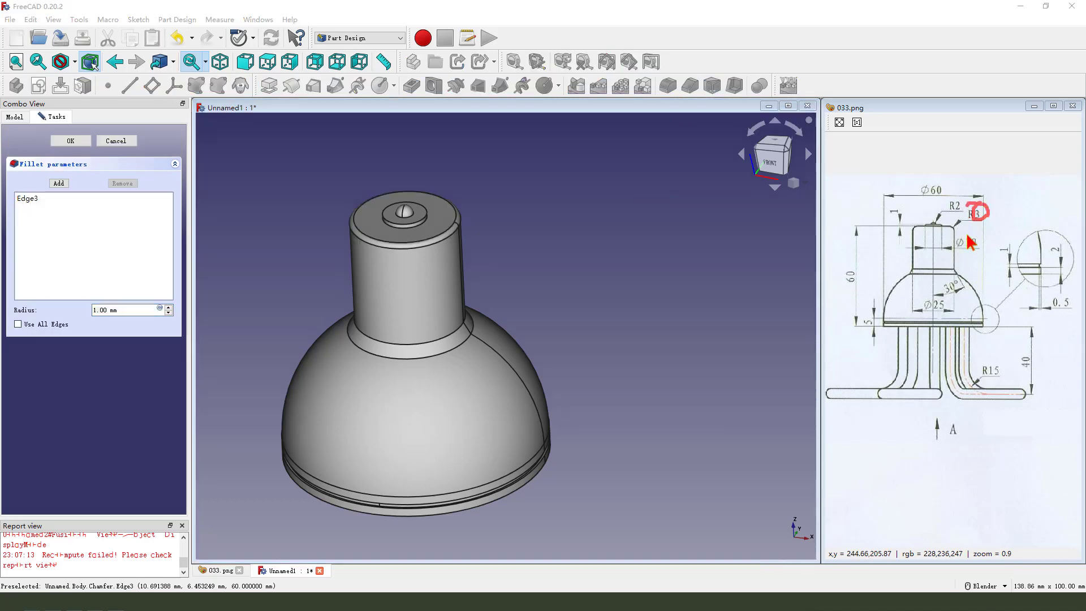
click(106, 309)
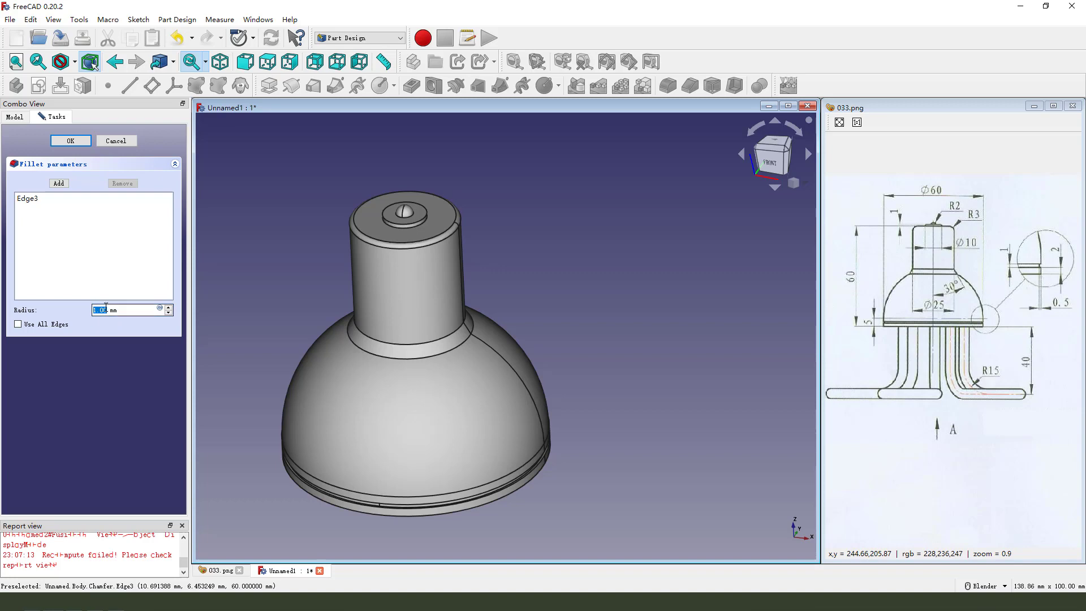
click(68, 141)
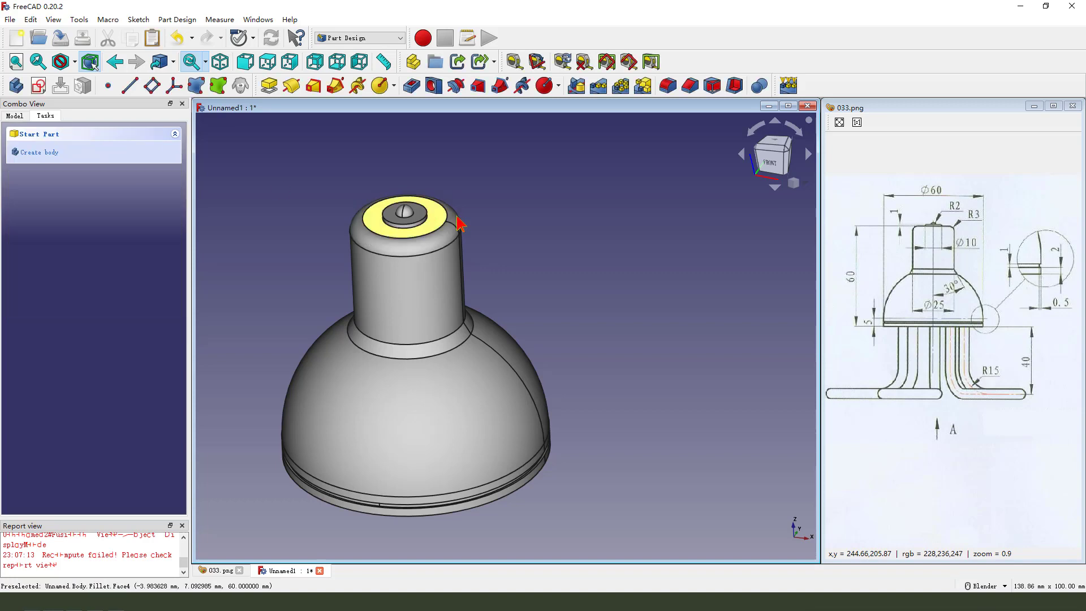
Fillet the upper circular edge of the small boss around the sphere with a small radius.
scroll(460, 220, up, 6)
click(474, 225)
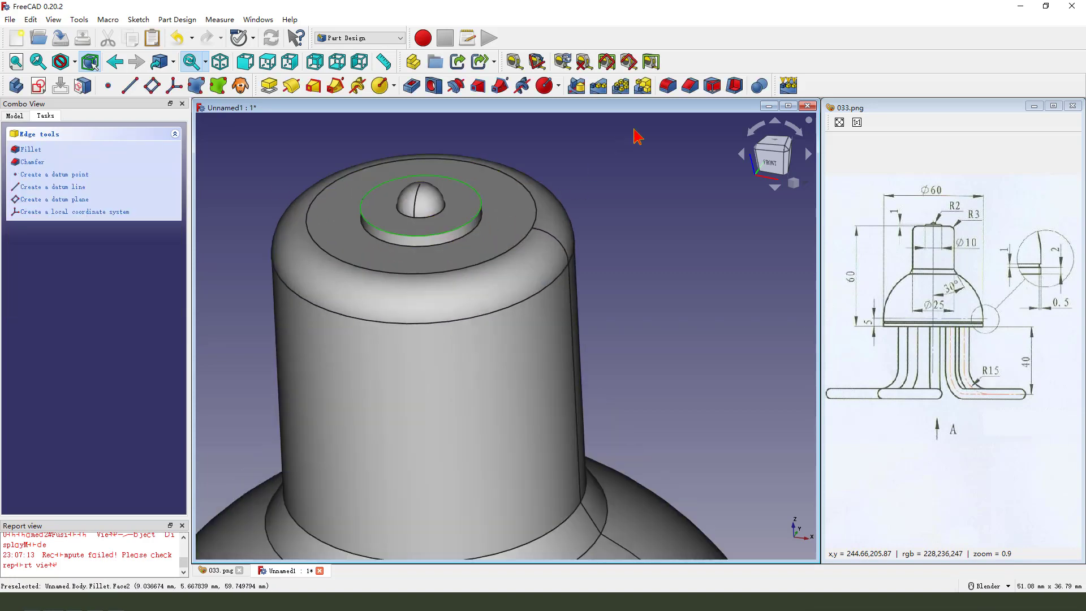
click(668, 85)
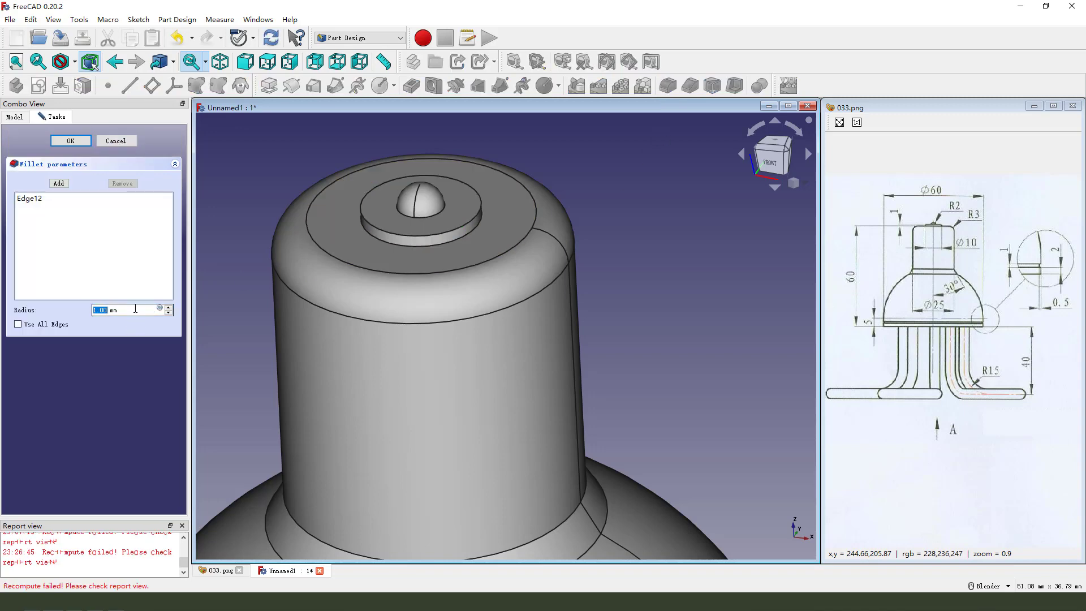
key(Return)
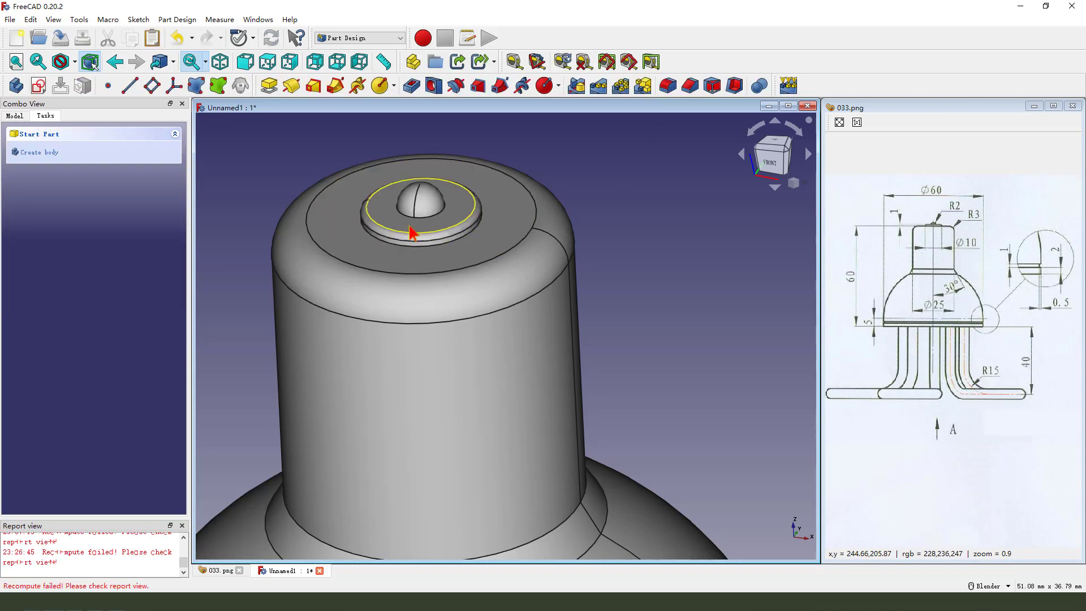
Collapse the finished body in the model tree and create a second body.
scroll(519, 354, down, 5)
middle_drag(520, 354, 452, 295)
scroll(517, 277, down, 2)
middle_drag(520, 282, 499, 294)
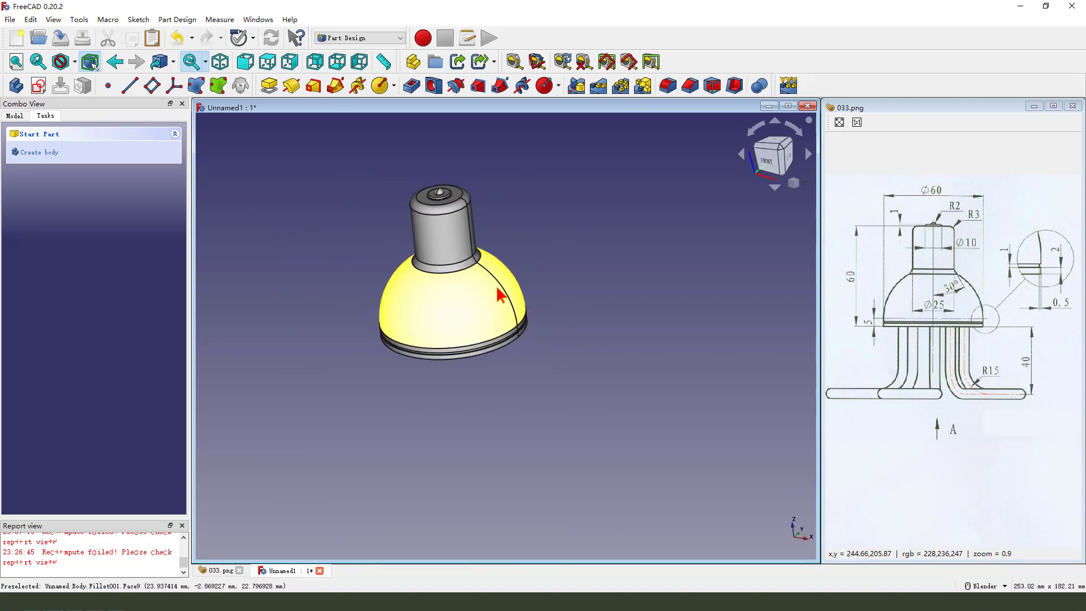
click(14, 117)
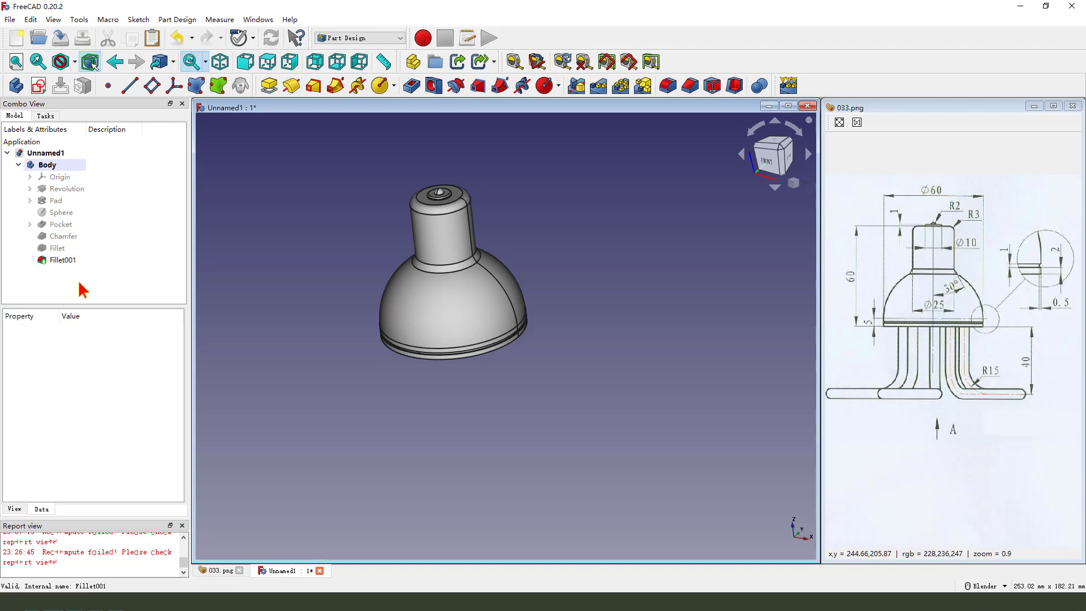
click(19, 165)
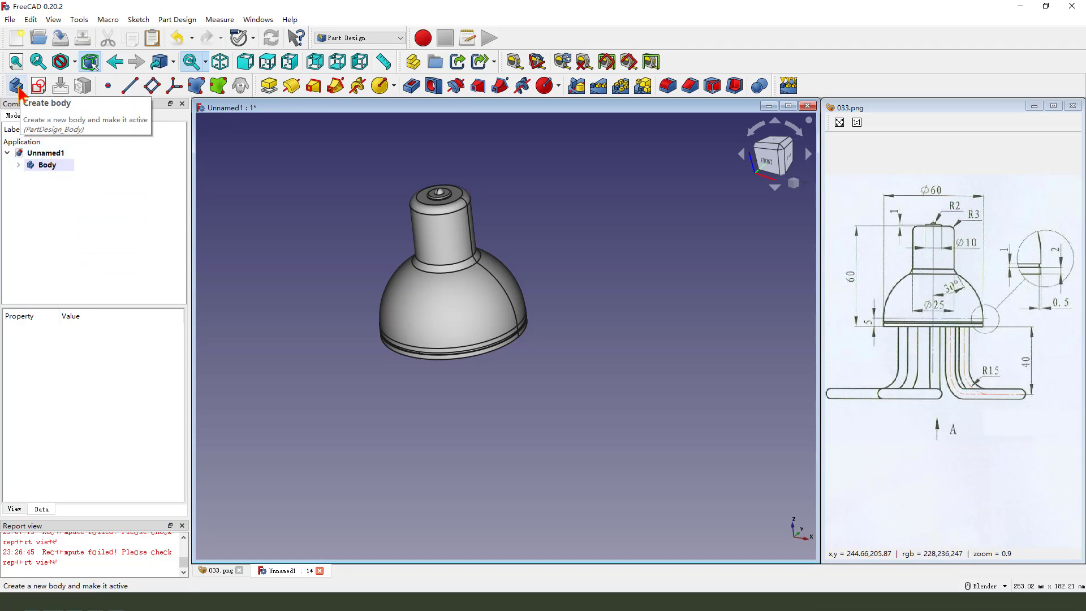
click(16, 86)
Start a new sketch on the XY base plane of the second body.
middle_drag(568, 431, 568, 338)
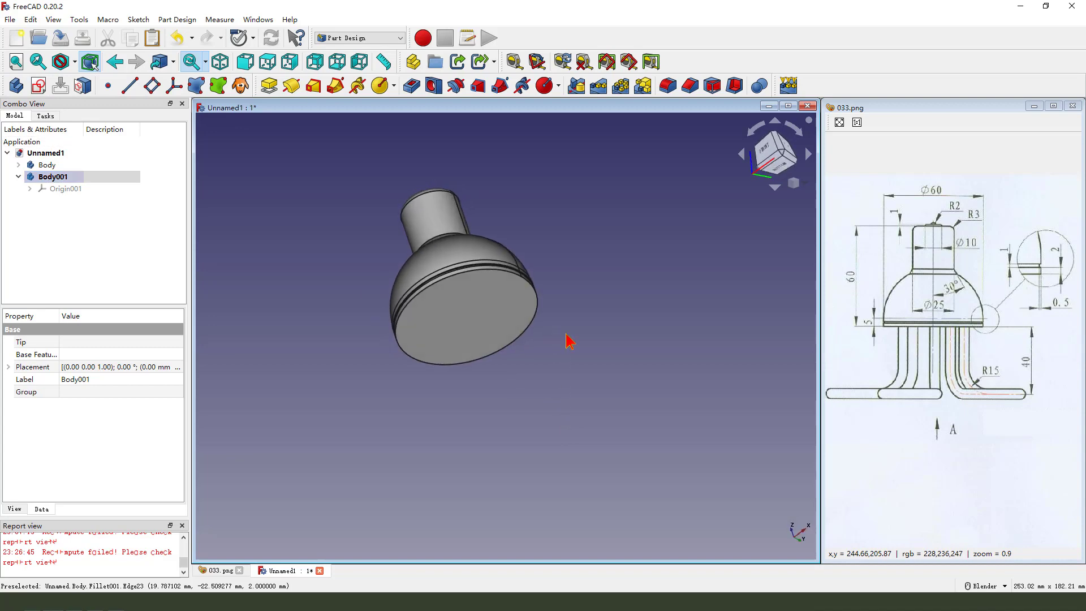
click(39, 86)
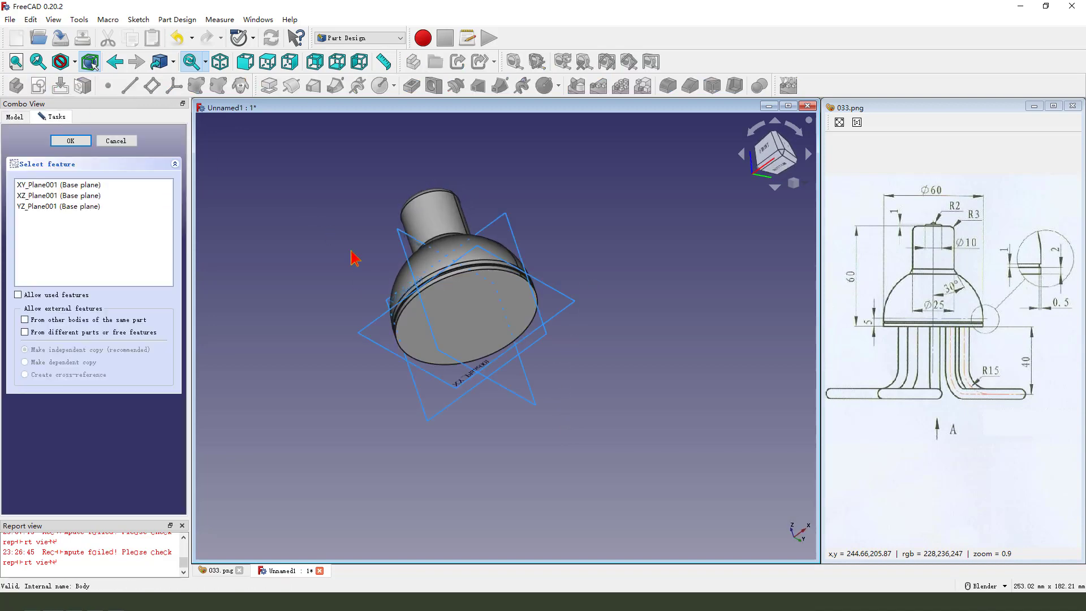
middle_drag(502, 328, 345, 178)
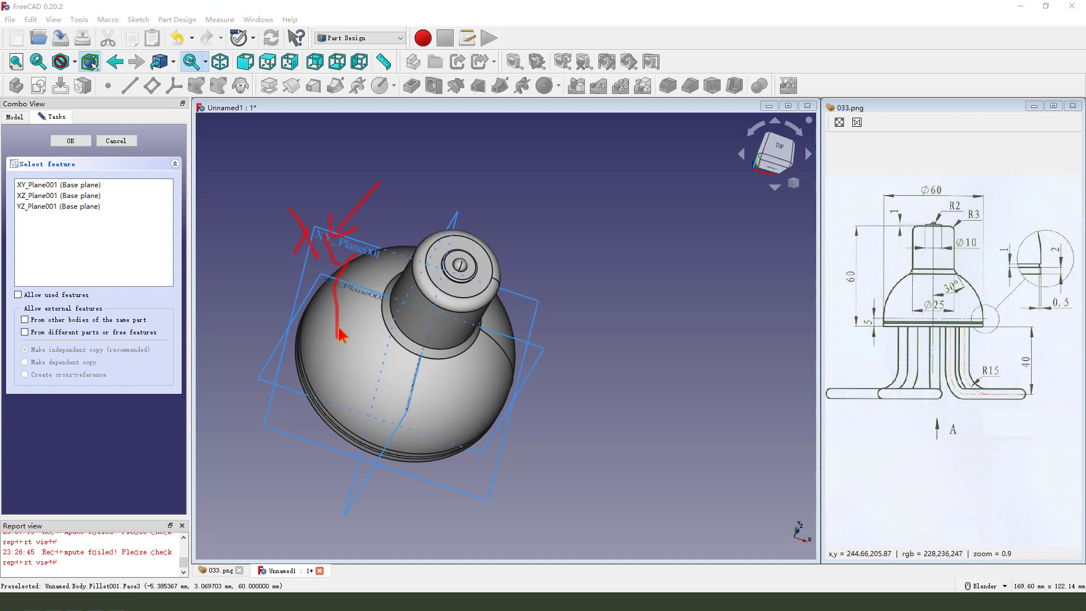
key(Escape)
click(351, 248)
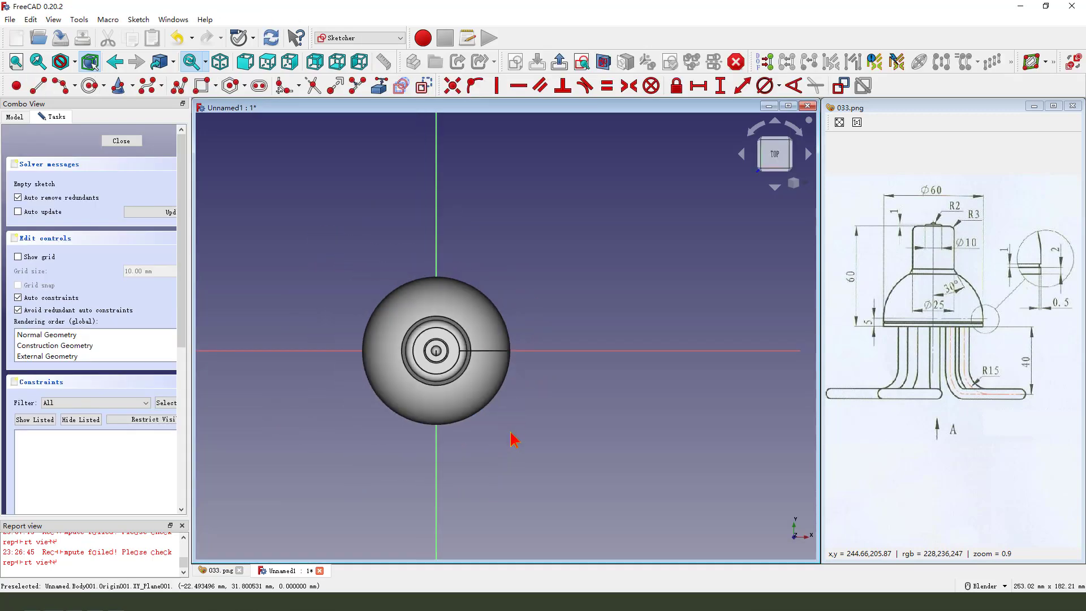
Hide the first body so that only the new body's empty sketch is shown.
click(14, 117)
click(51, 166)
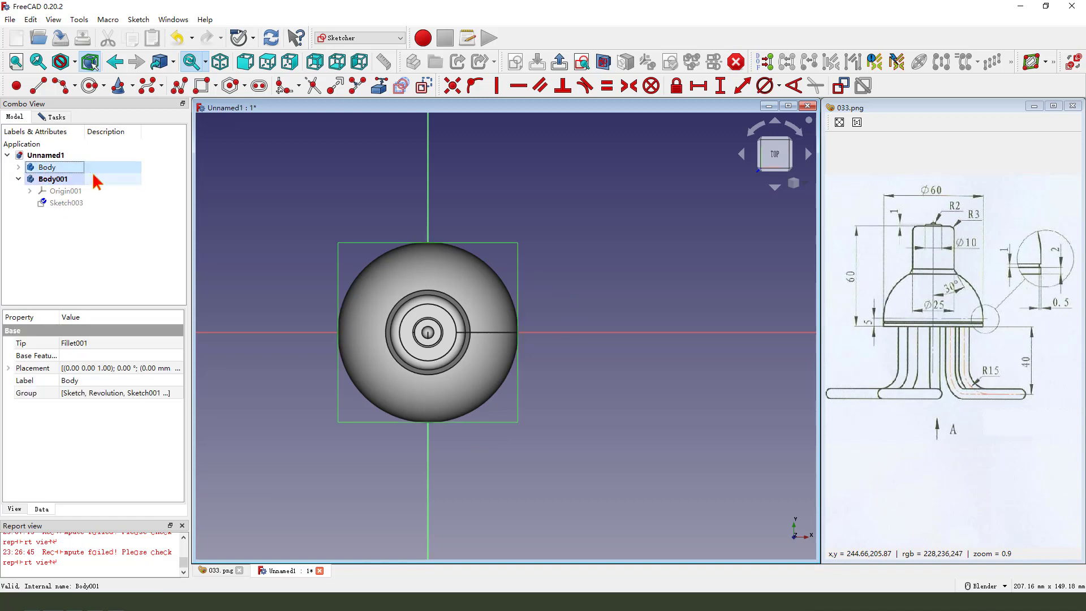
key(space)
scroll(434, 433, up, 1)
Bring the view of the five wire loops in drawing 033.png into sight and examine the dimensions of one loop.
middle_drag(1034, 332, 911, 369)
middle_drag(987, 367, 868, 368)
mouse_move(1072, 368)
middle_down()
mouse_move(1031, 362)
mouse_move(1018, 346)
middle_up()
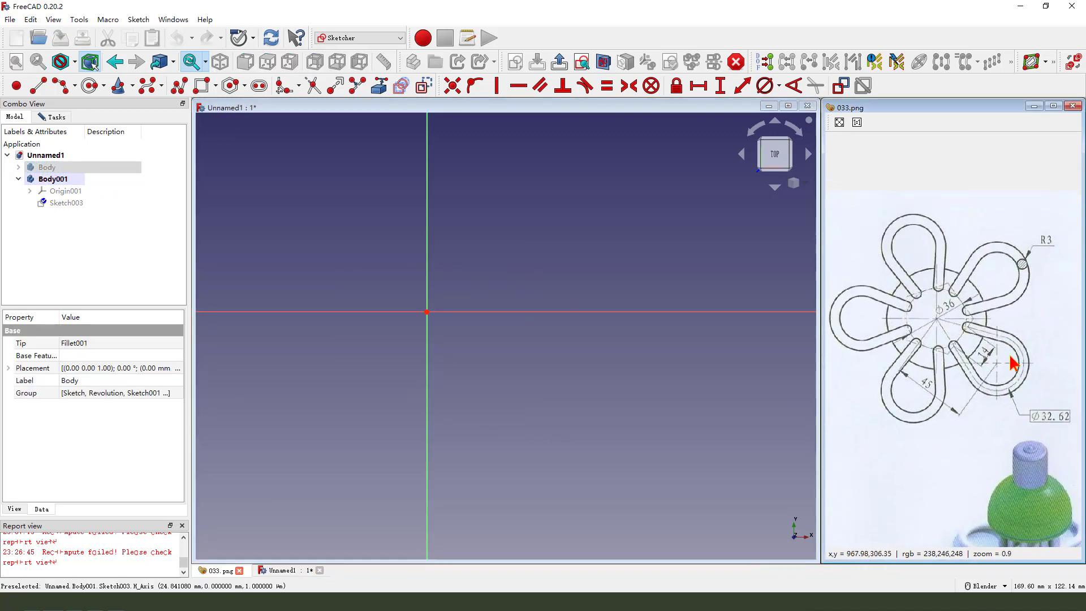
mouse_move(960, 368)
mouse_down()
mouse_move(1044, 353)
mouse_move(960, 373)
mouse_up()
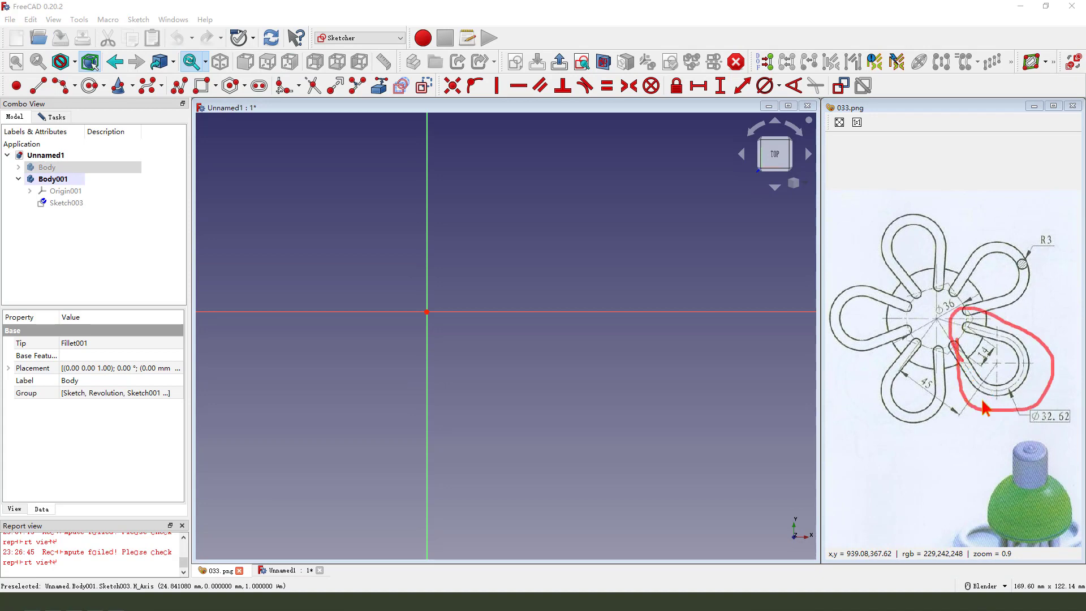
Sketch a vertical line across the horizontal axis, about 14 mm from the origin, with a slanted line spreading outward from each end.
drag(940, 452, 966, 354)
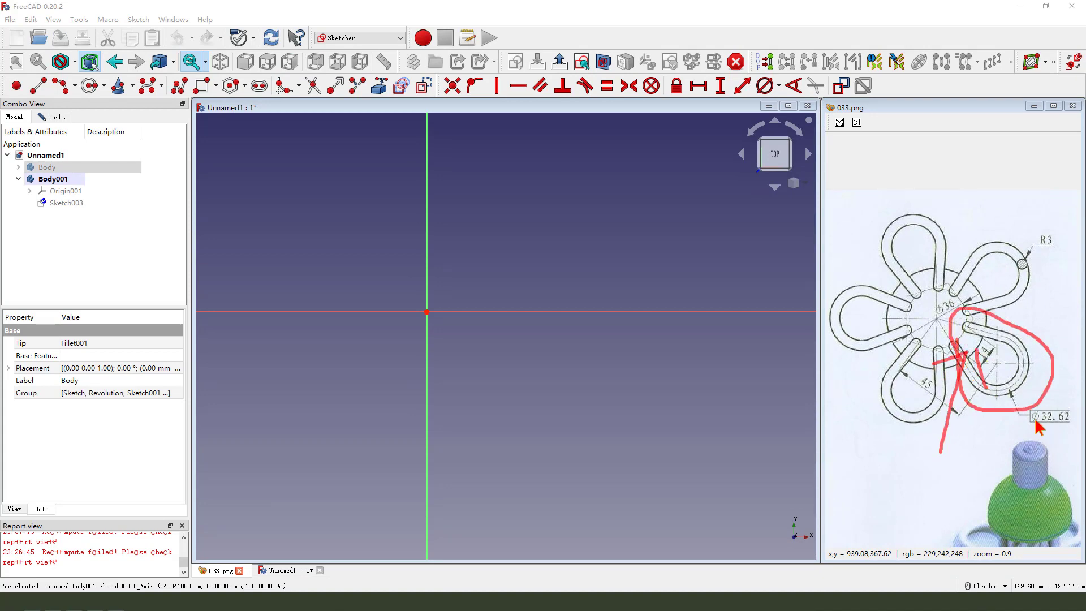
key(Escape)
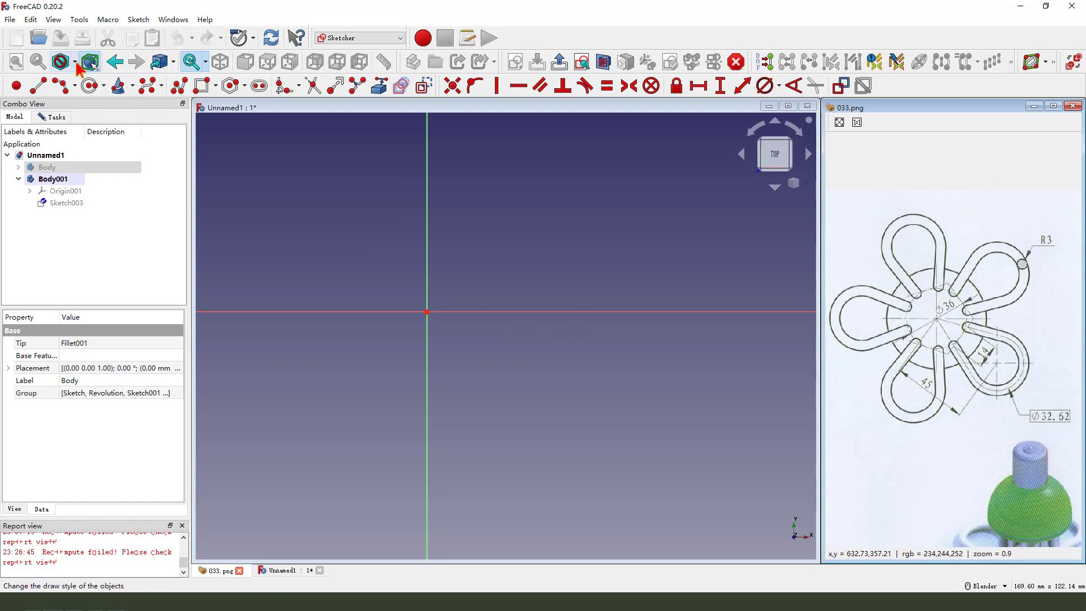
click(38, 86)
click(480, 338)
click(480, 271)
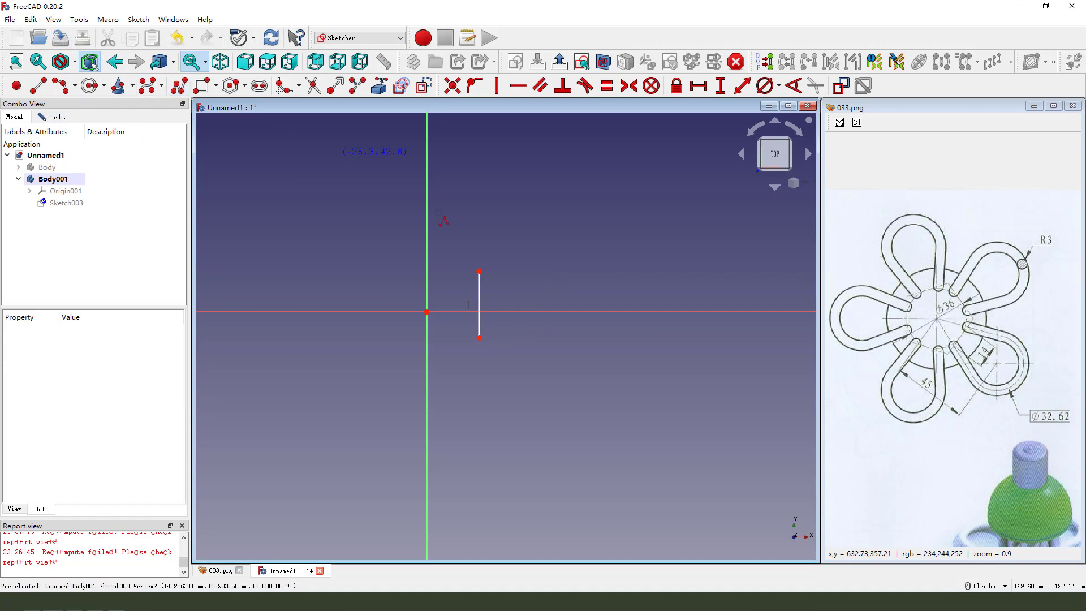
click(479, 272)
click(607, 247)
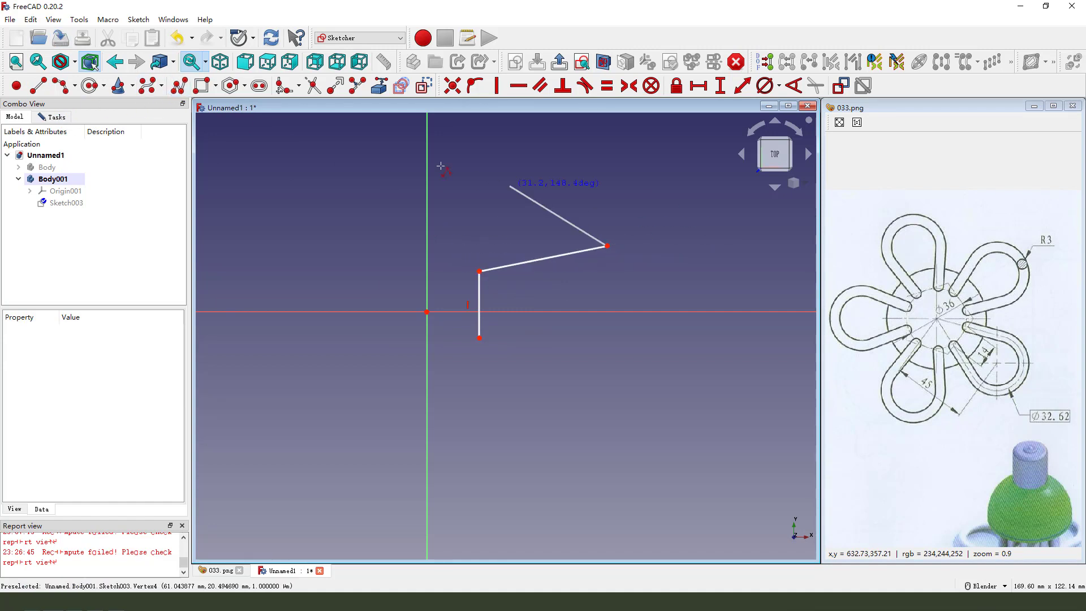
click(39, 86)
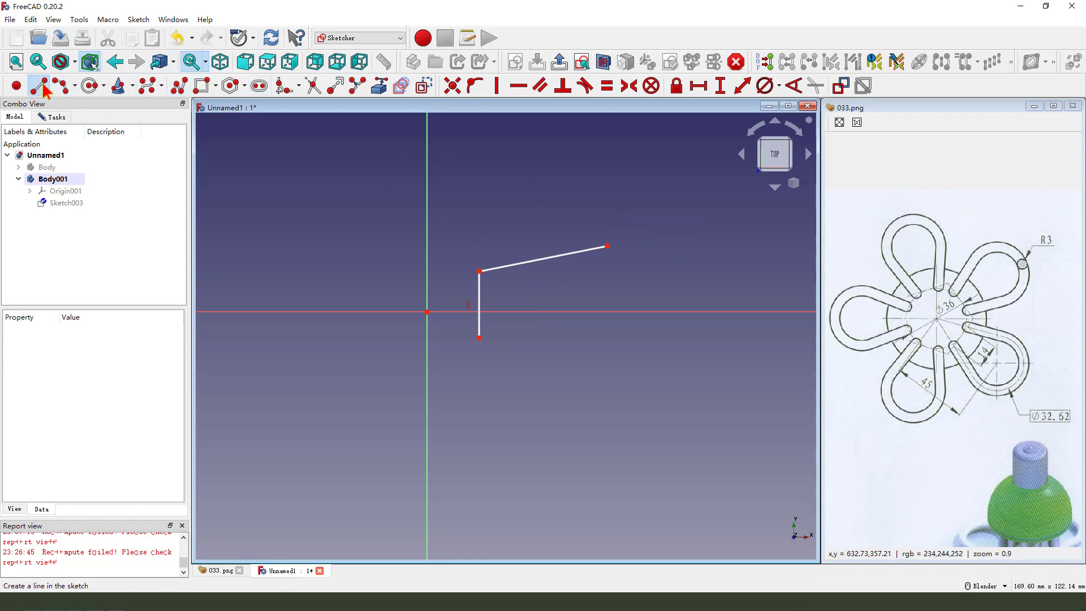
click(479, 338)
click(607, 373)
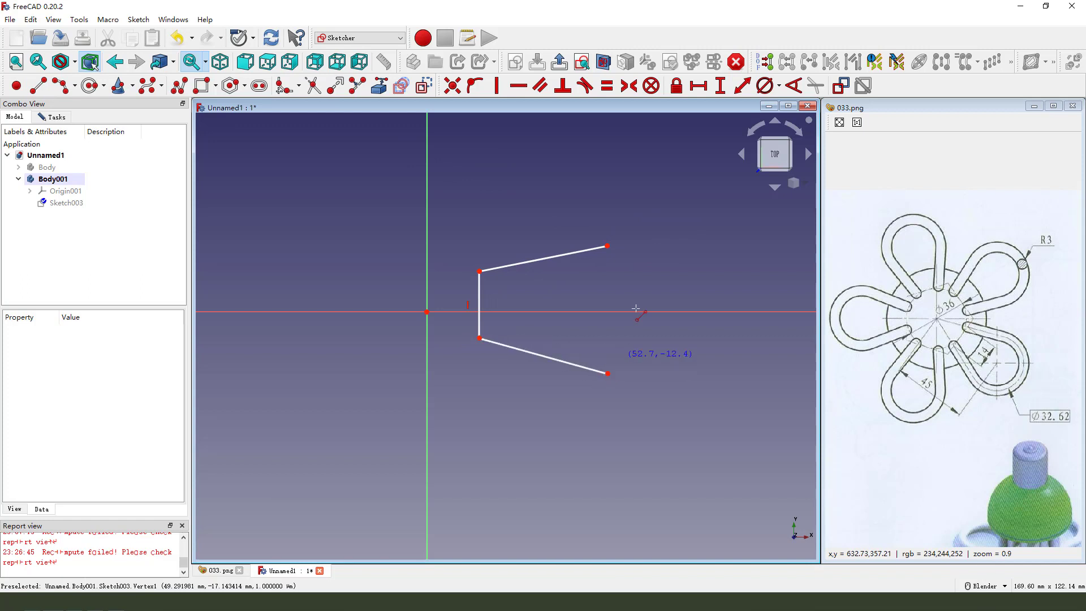
Close the loop profile with a three-point-style arc bulging outward between the free ends of the two slanted lines.
click(59, 87)
click(608, 245)
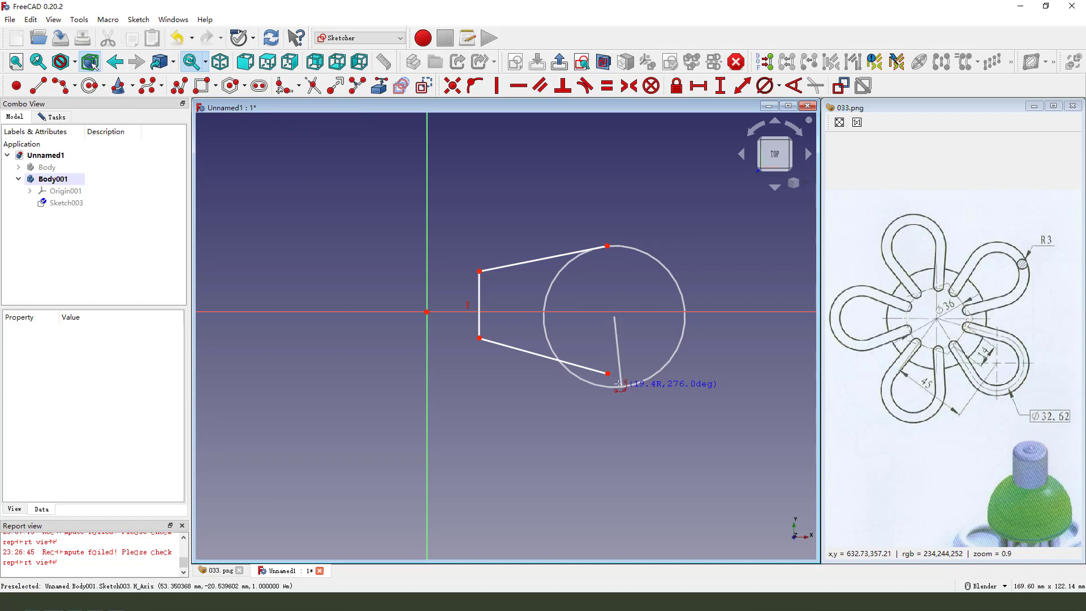
click(607, 374)
click(662, 296)
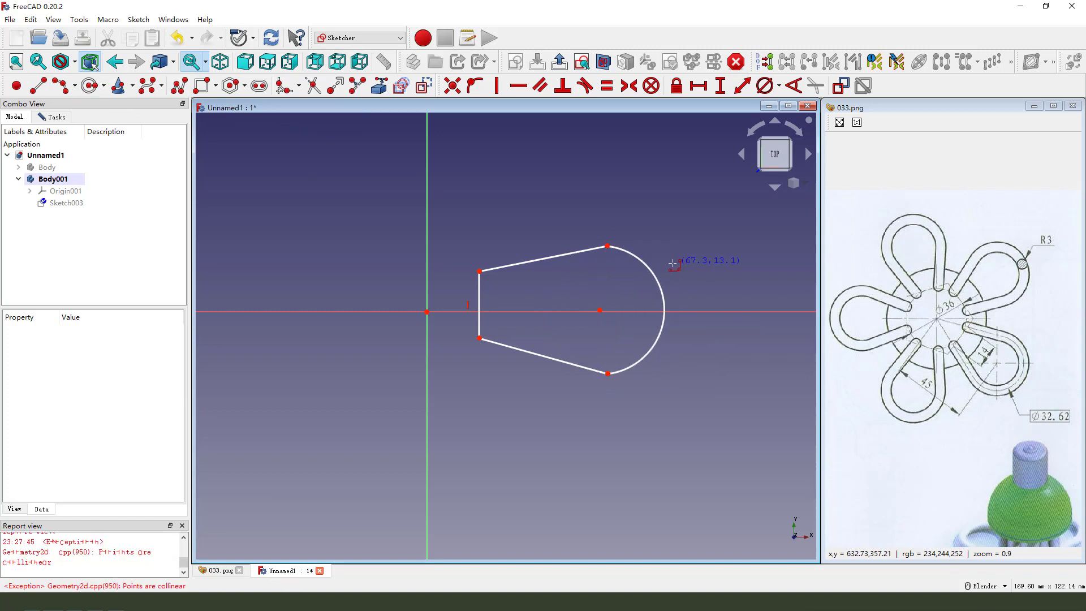
Constrain the two endpoints of the vertical line to be symmetric about the horizontal axis.
click(480, 272)
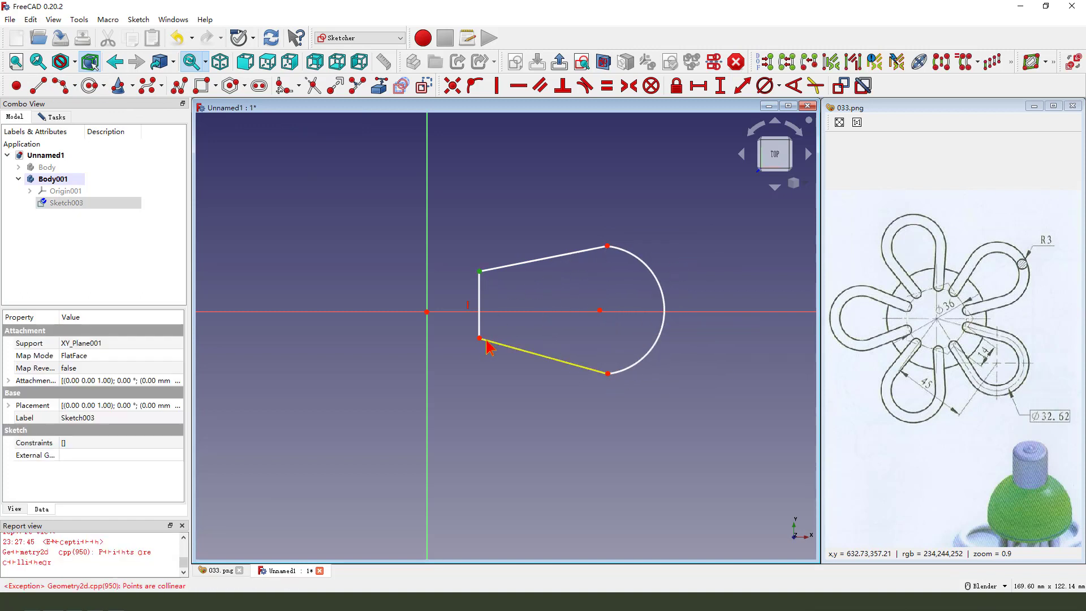
click(480, 338)
click(493, 311)
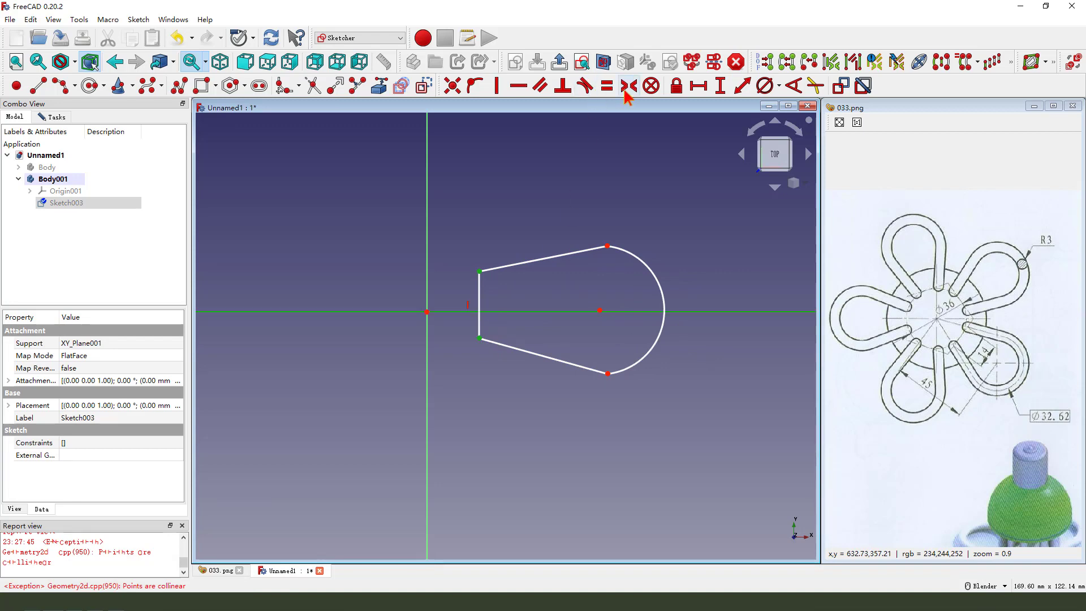
click(628, 86)
Make the arc tangent to both slanted lines and constrain its centre onto the horizontal axis.
click(598, 249)
click(626, 253)
click(586, 88)
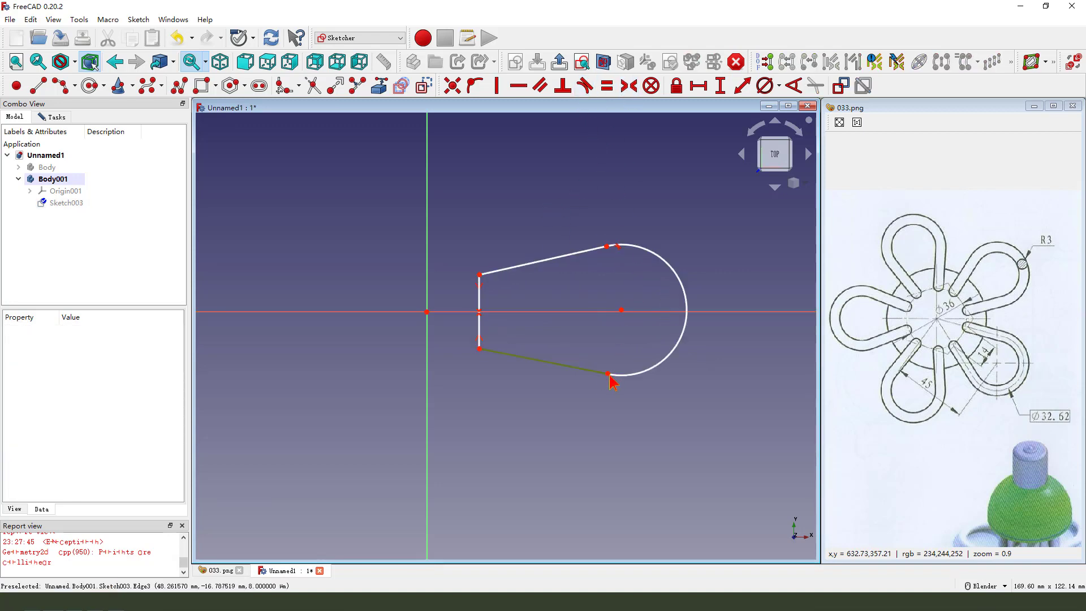
click(599, 371)
click(651, 252)
click(585, 86)
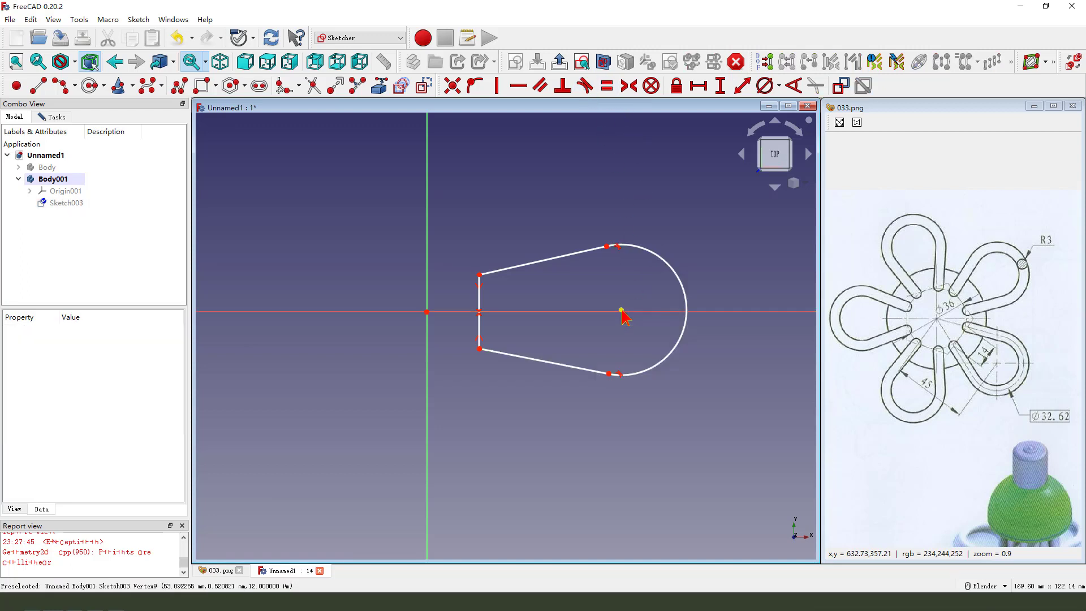
click(632, 313)
click(474, 86)
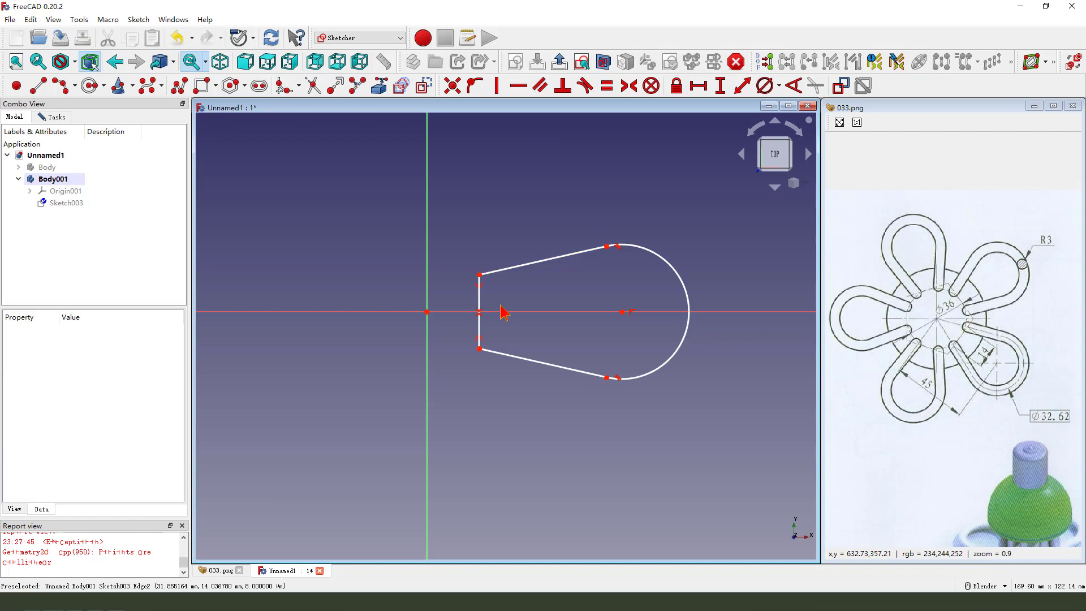
Set the horizontal distance from the origin to the vertical line's lower endpoint to 18 mm, half the drawing's Ø36 circle.
click(480, 349)
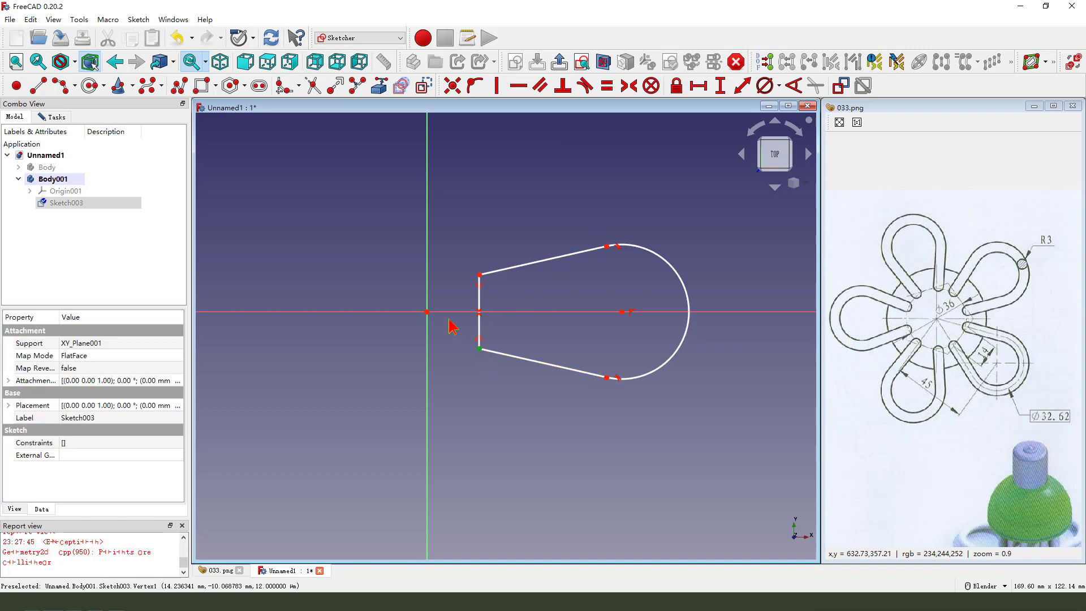
click(427, 312)
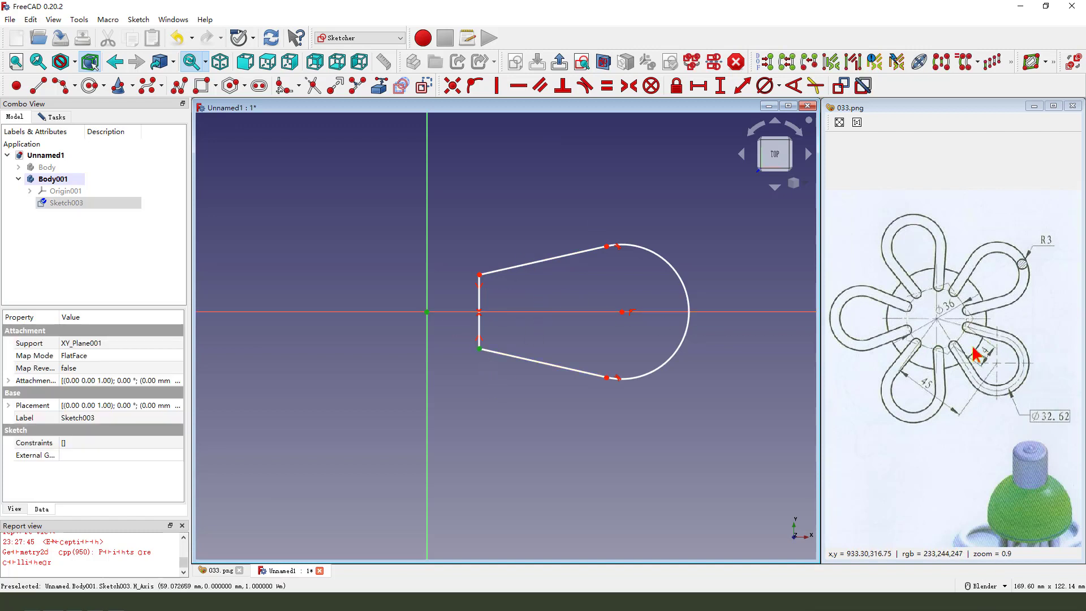
drag(951, 286, 948, 316)
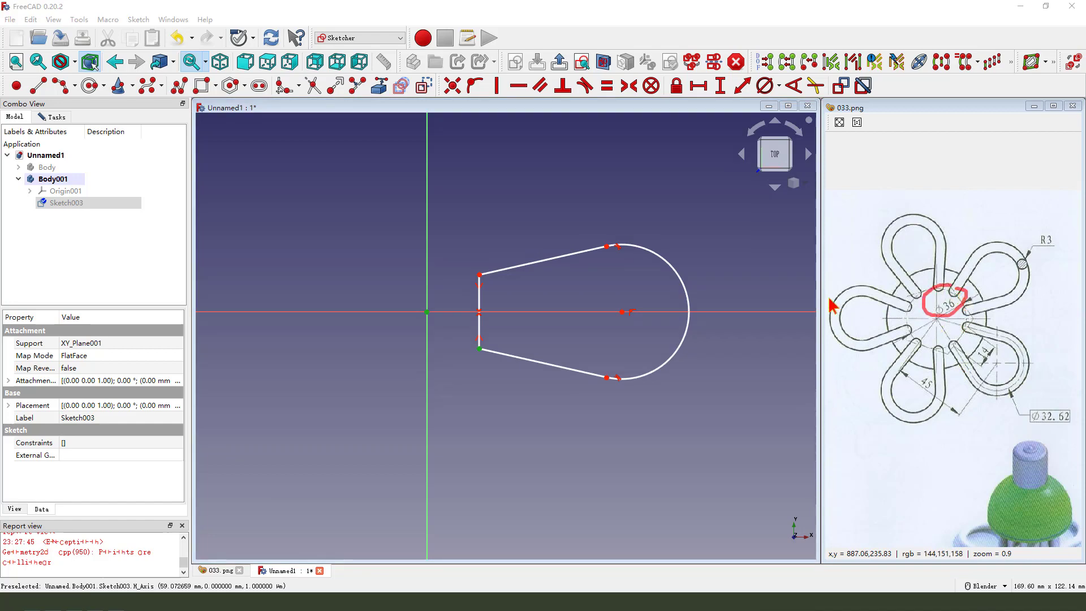
click(698, 86)
text(18)
key(Return)
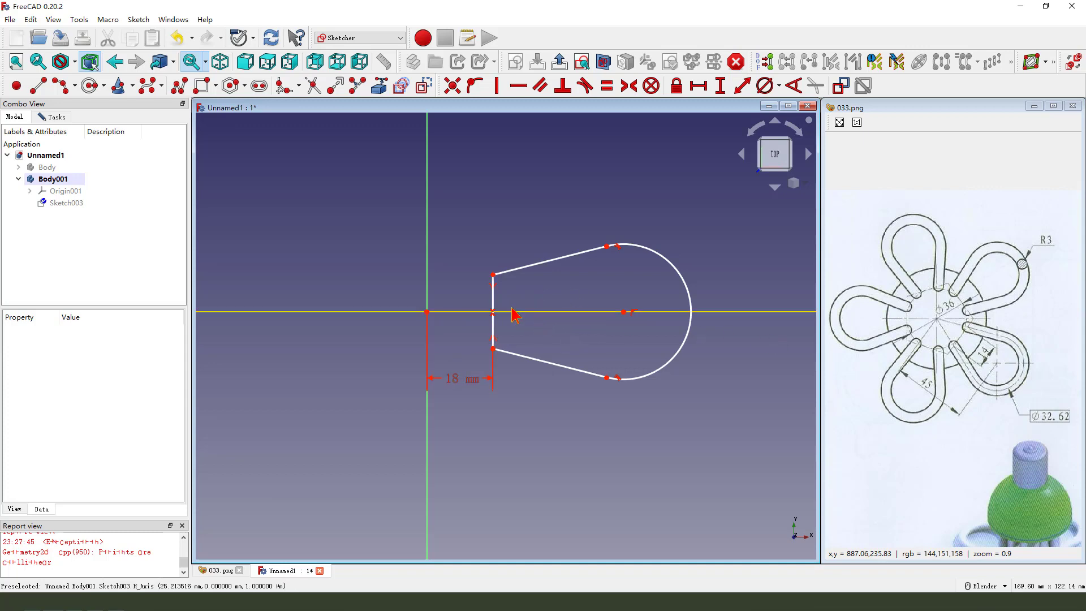
Set the vertical line's length to 14 mm and move the dimension text clear of the profile.
click(493, 305)
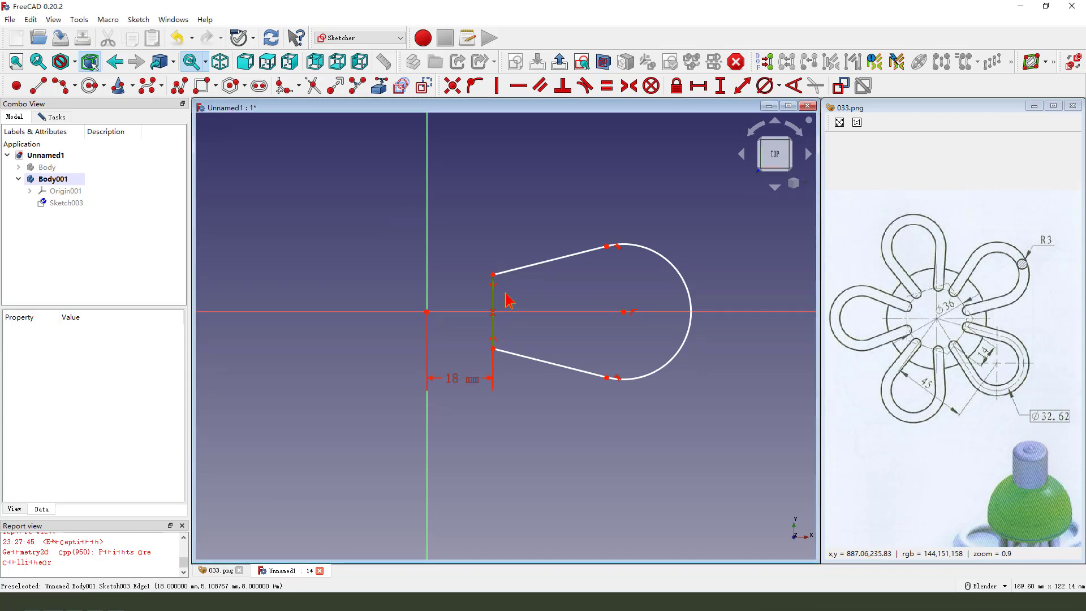
drag(960, 355, 983, 337)
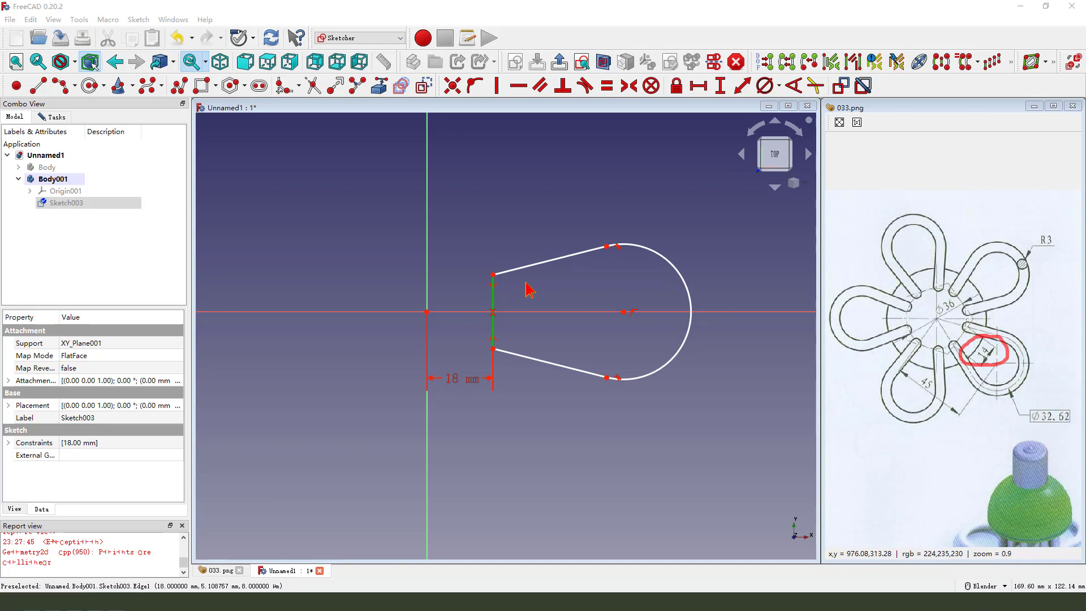
click(720, 85)
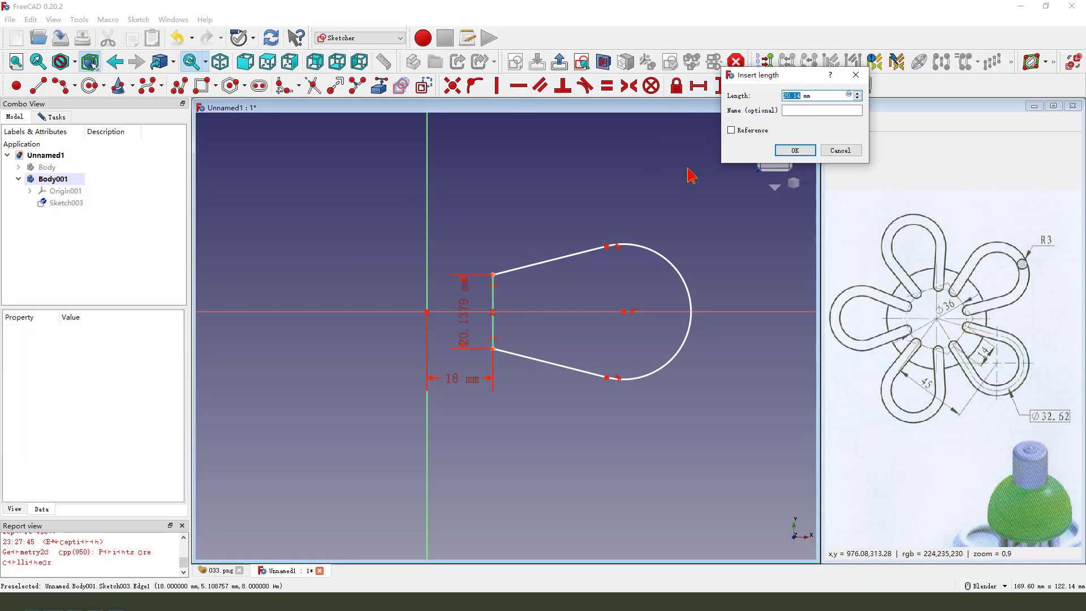
text(14)
key(Return)
drag(471, 310, 468, 244)
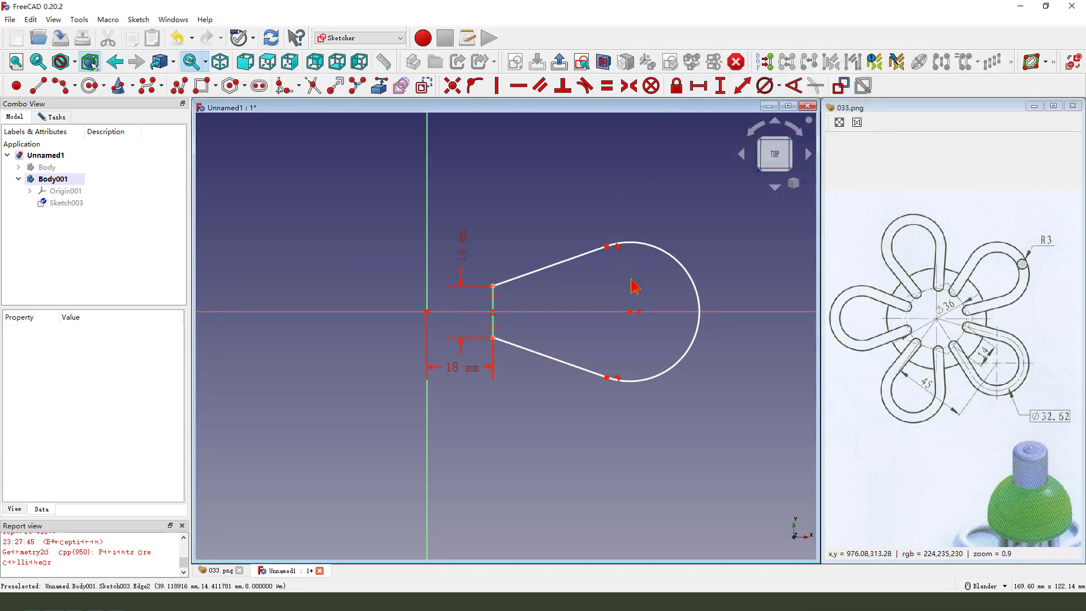
Set the arc's diameter to 32.62 mm and move the dimension text outside the arc.
click(687, 277)
drag(1066, 398, 1062, 422)
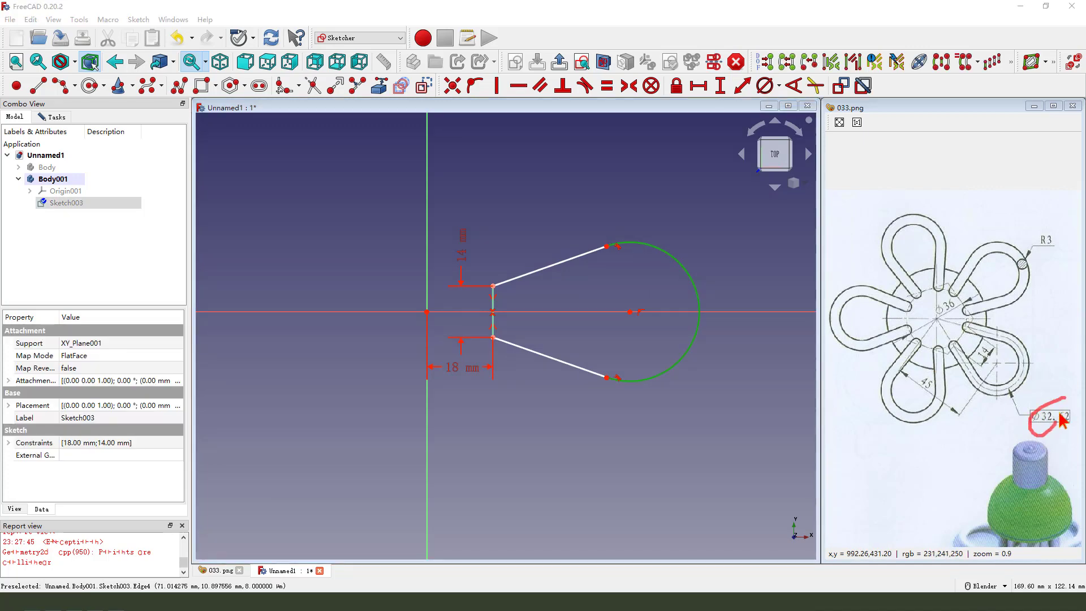
click(767, 87)
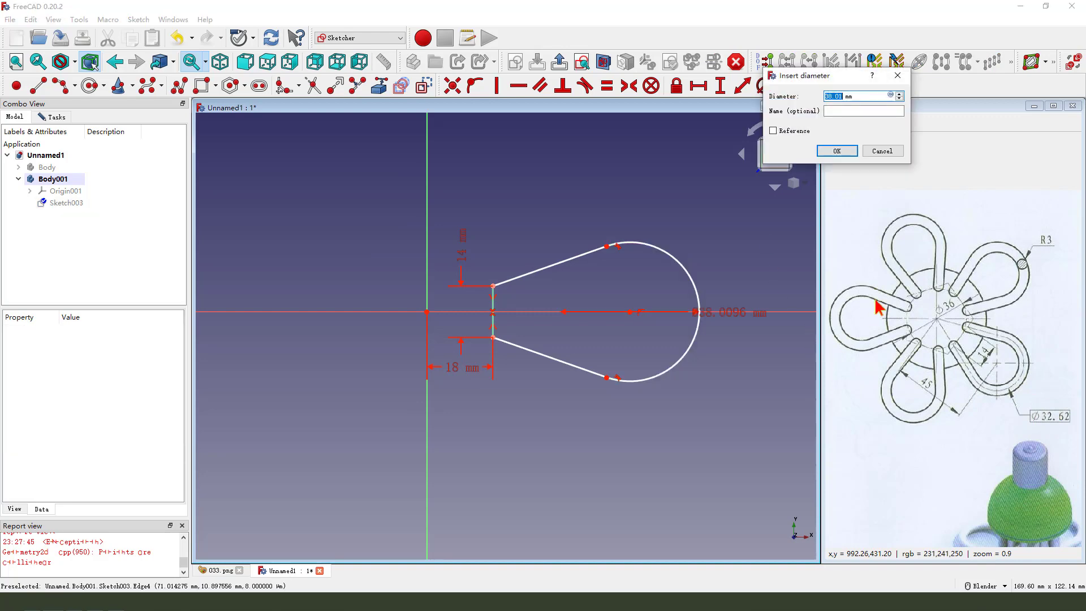
text(32.62)
key(Return)
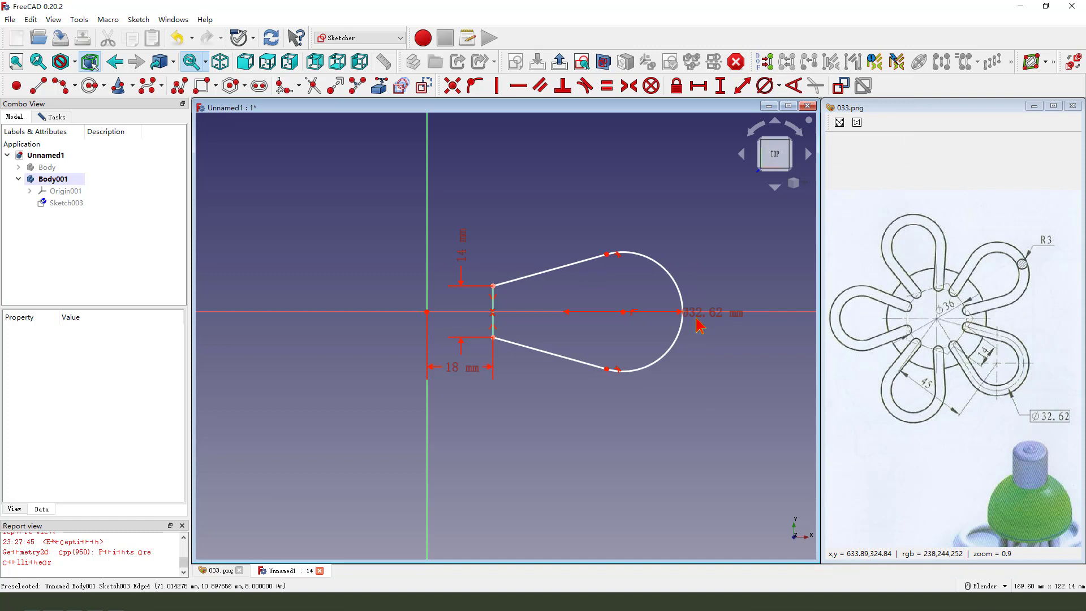
drag(698, 315, 705, 253)
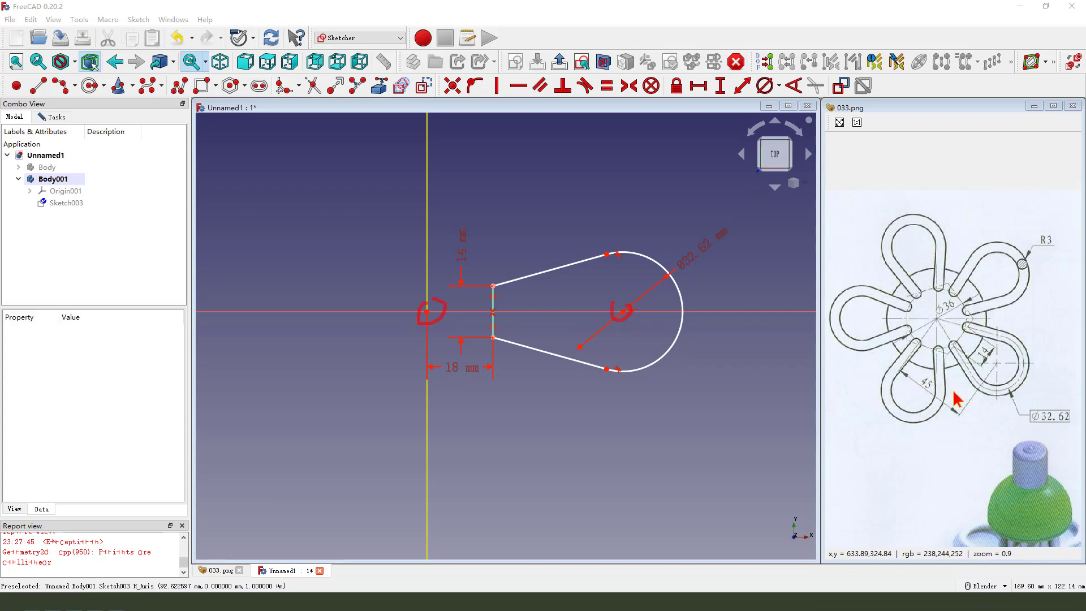
Set the horizontal distance from the origin to the arc's centre to 45 mm and arrange the dimensions clear of the profile.
click(429, 313)
click(625, 314)
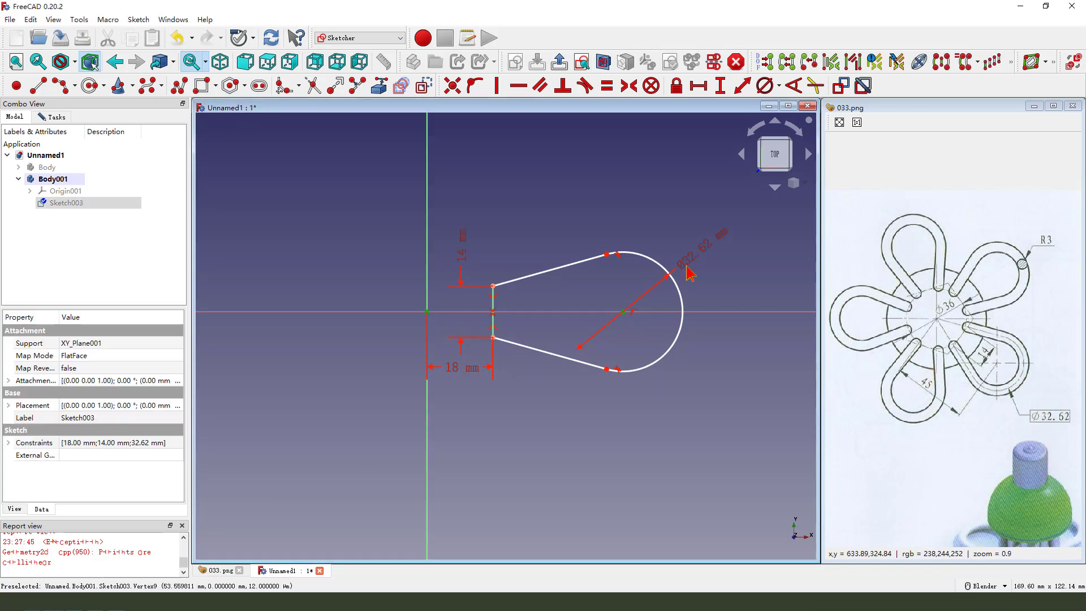
click(699, 85)
text(45)
key(Return)
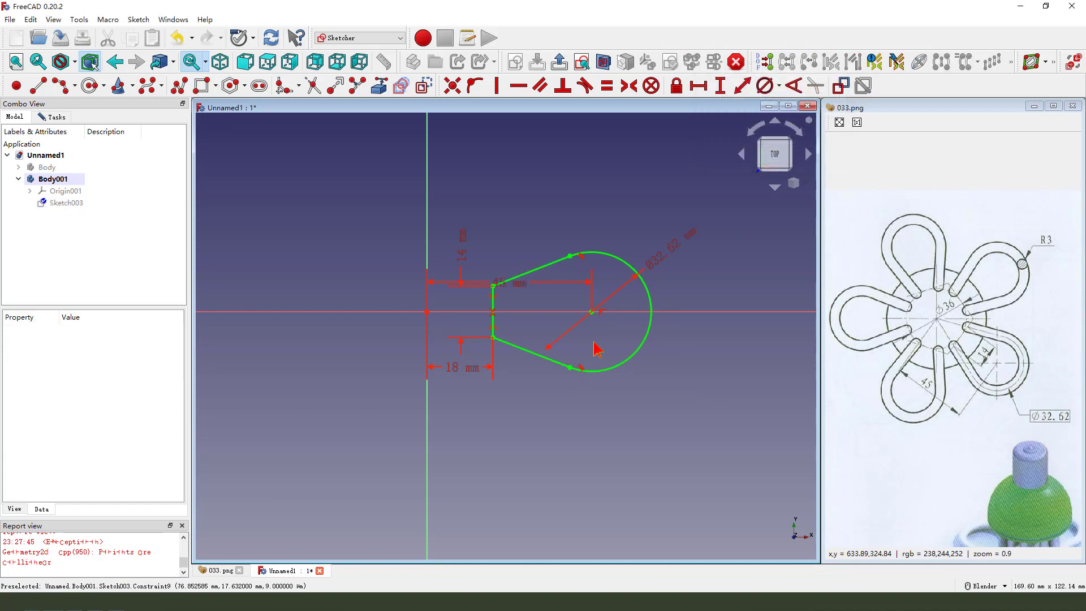
drag(509, 283, 509, 415)
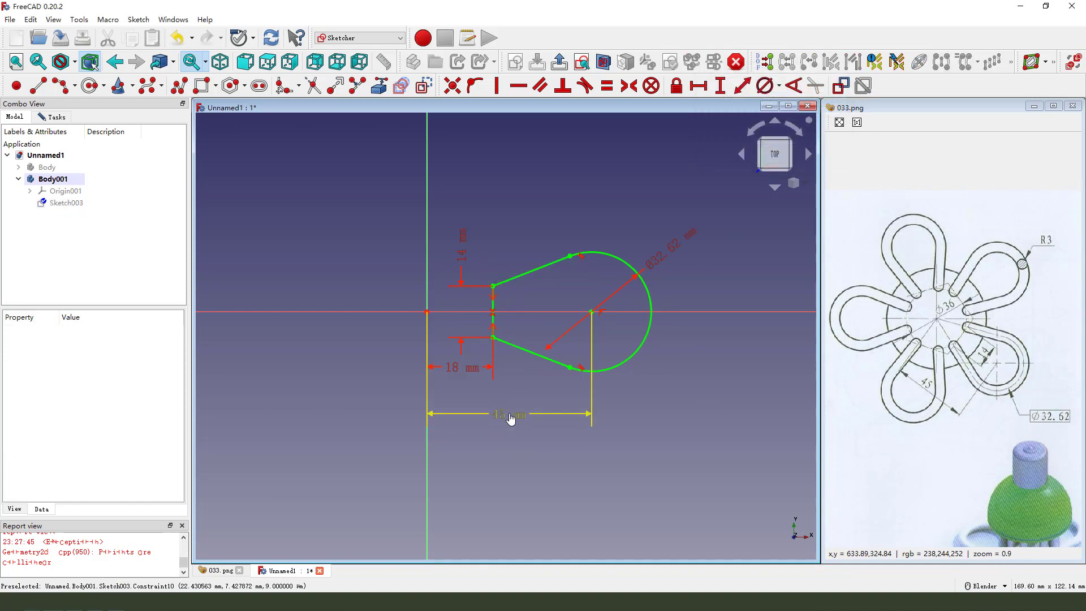
drag(680, 253, 683, 223)
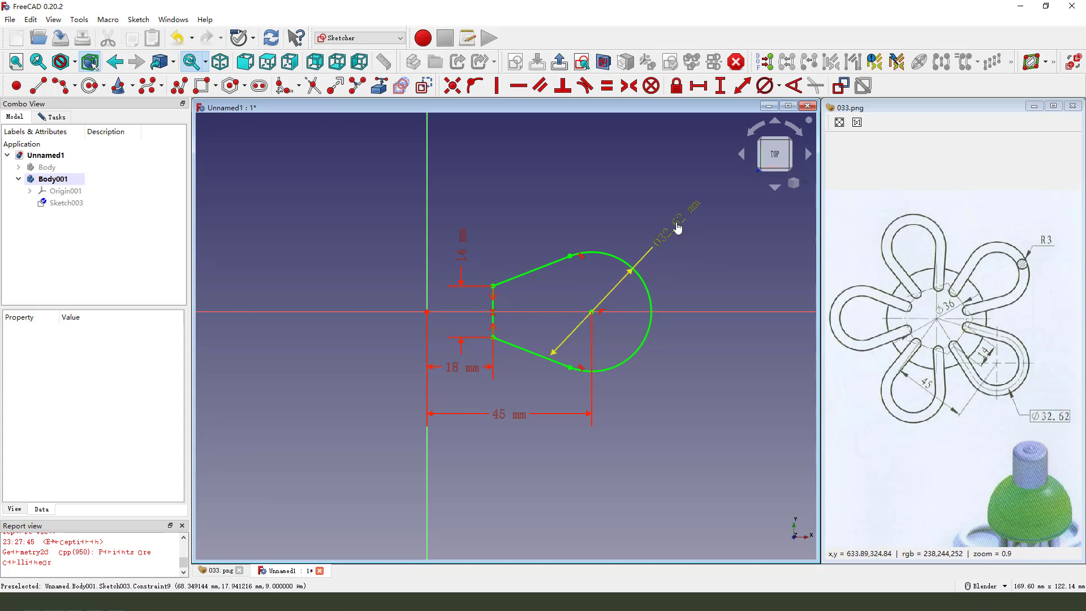
Finish the loop sketch and start a Pad of its profile.
click(559, 61)
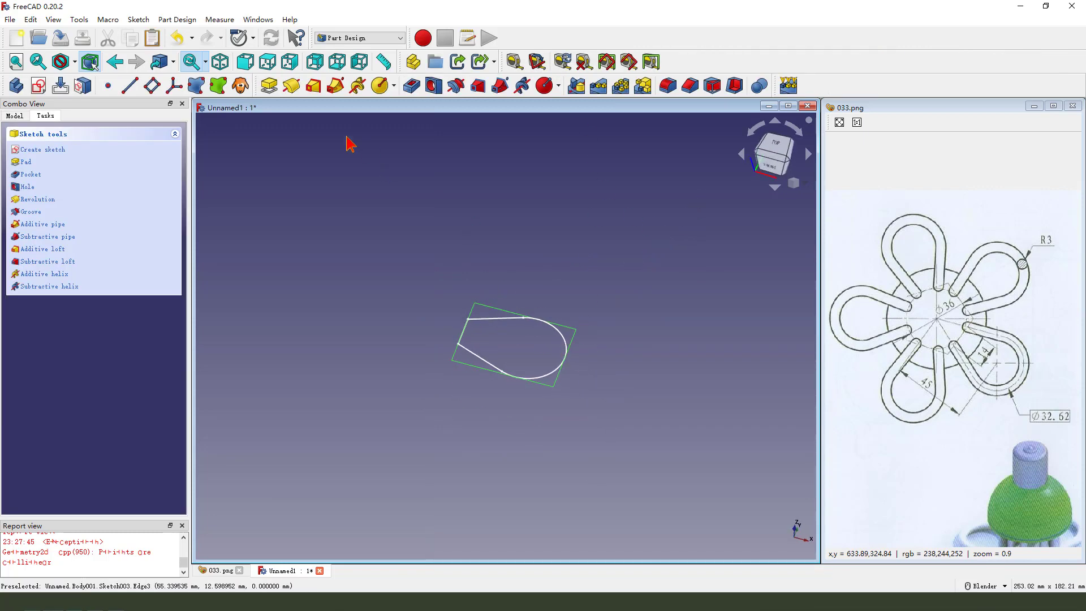
click(269, 85)
scroll(534, 391, up, 2)
middle_drag(534, 391, 518, 346)
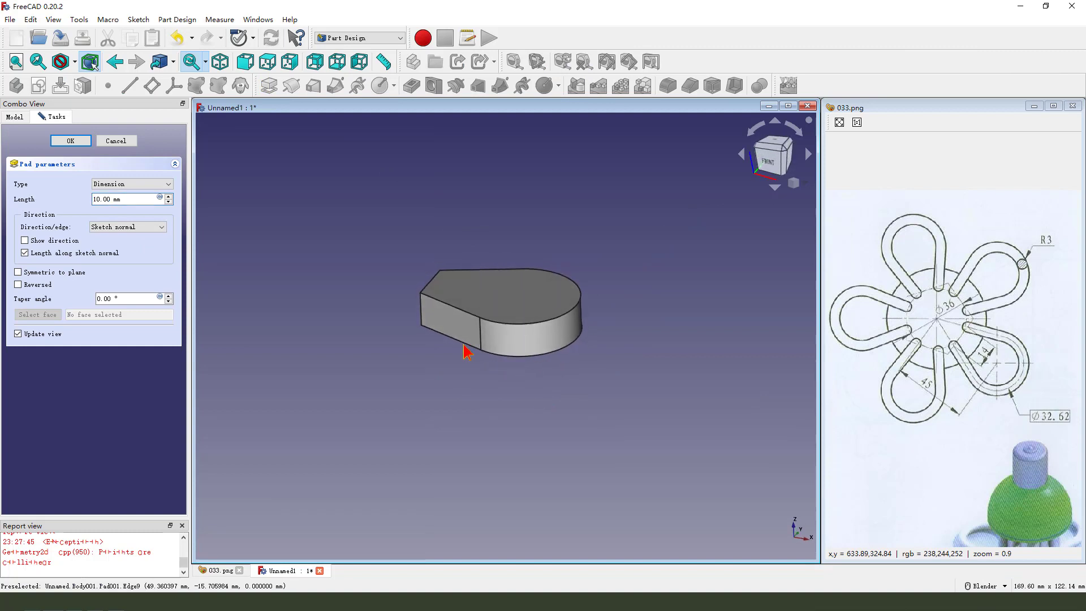
Show the first body again alongside the pad preview and return to the pad's parameters to check its Reversed option.
click(19, 120)
click(48, 169)
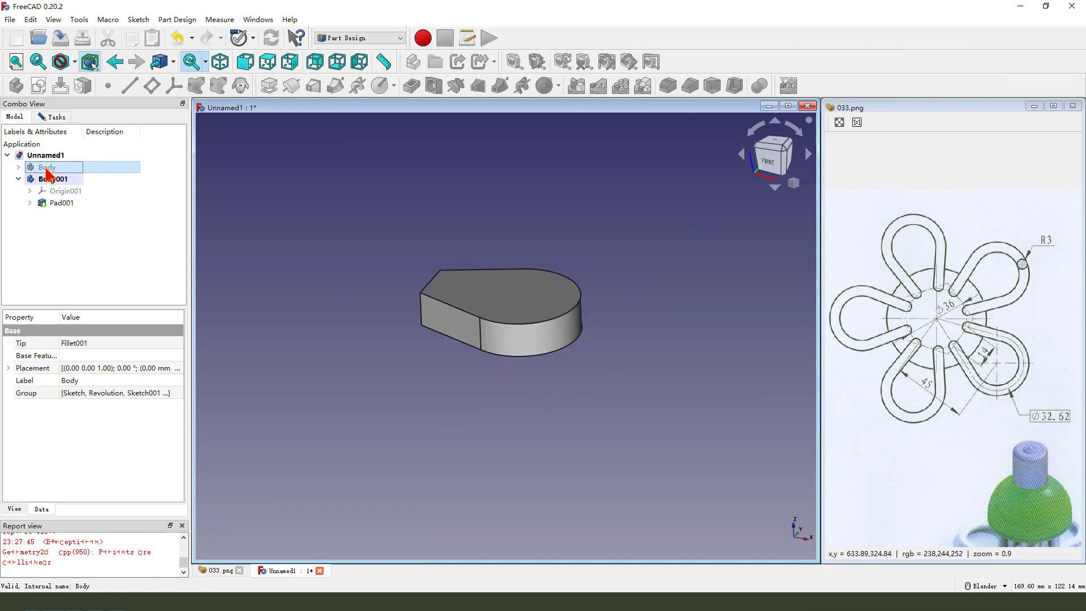
key(space)
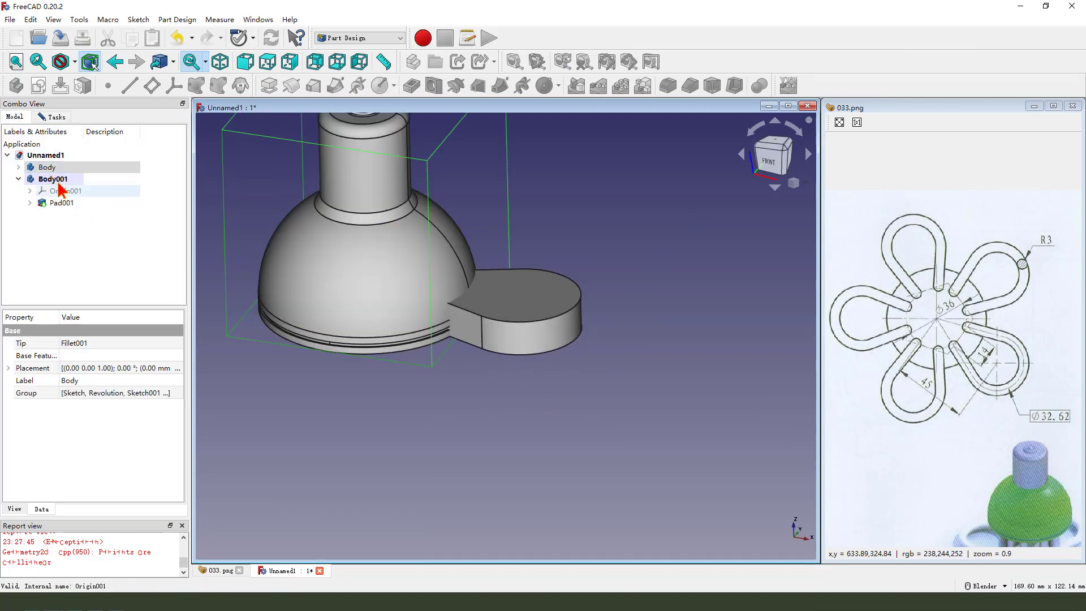
click(55, 117)
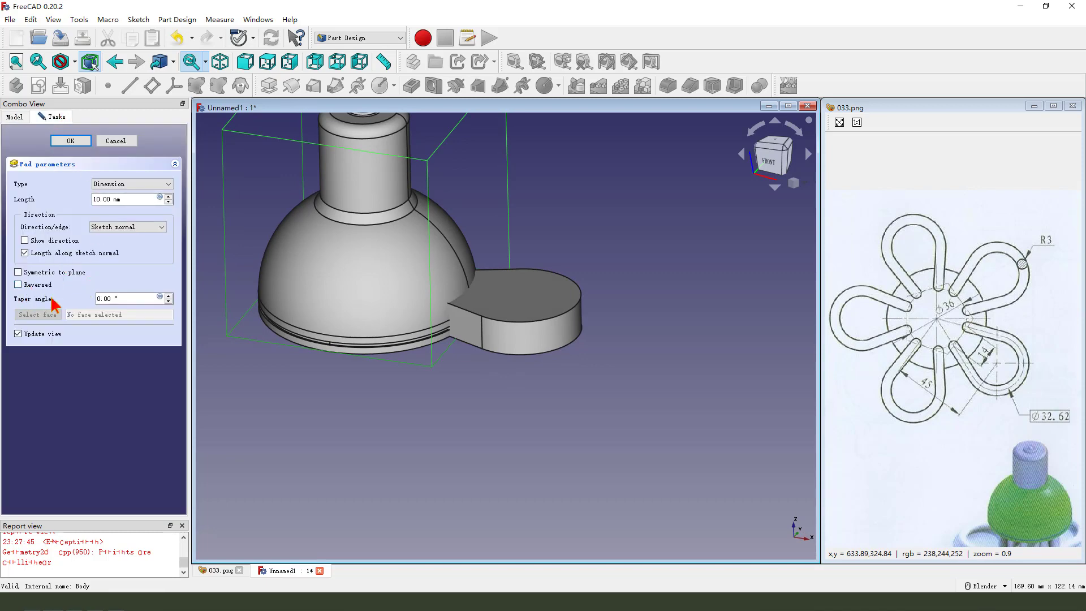
drag(52, 286, 7, 296)
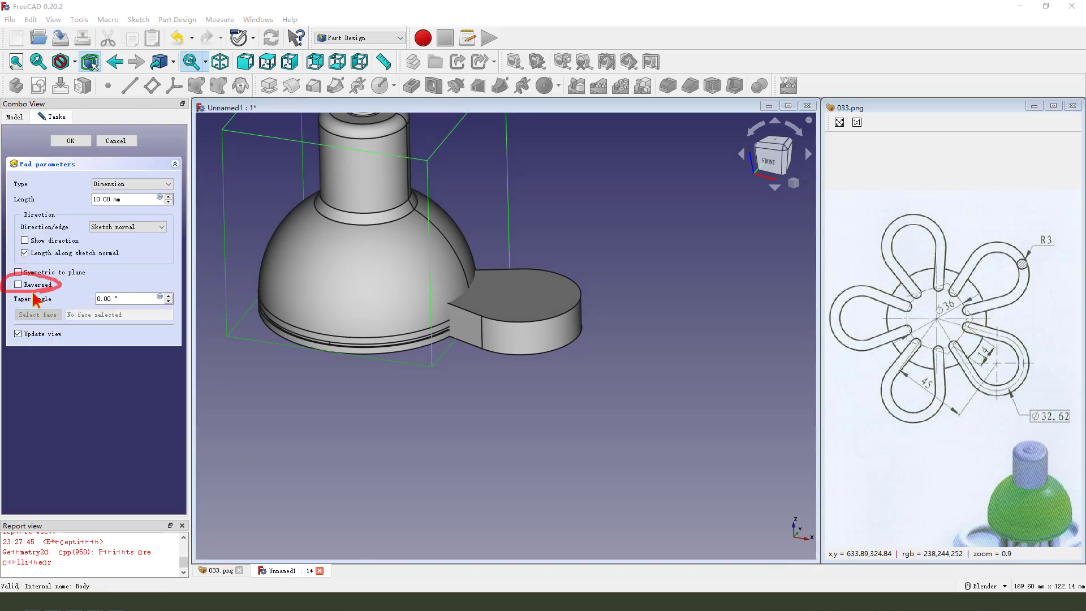
Reverse the pad's direction, set its length to 40 mm and finish the pad.
click(18, 285)
middle_drag(447, 334, 467, 306)
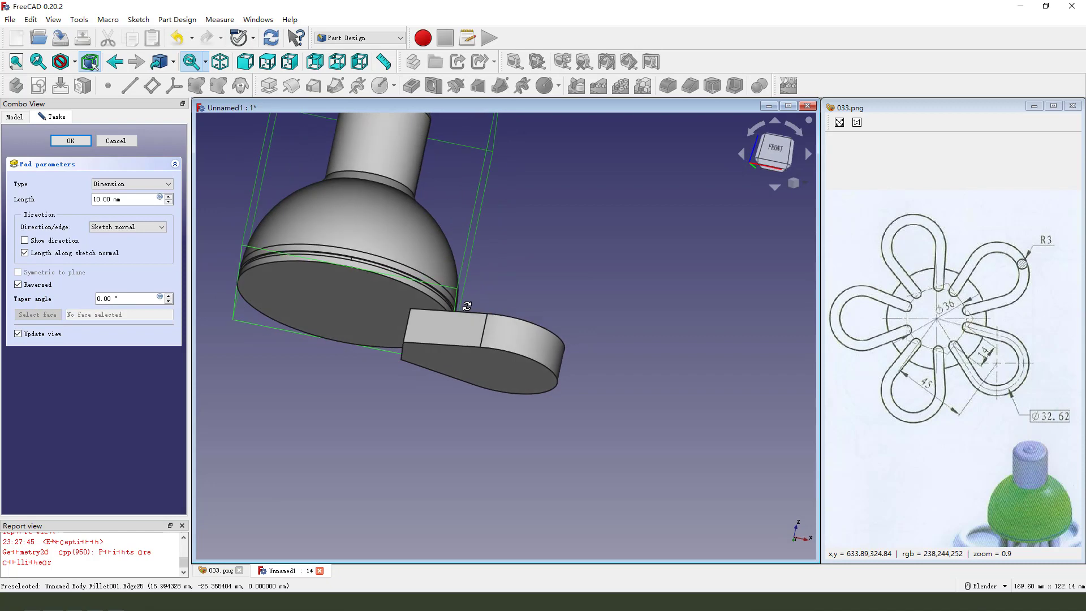
scroll(939, 353, up, 2)
scroll(982, 345, down, 4)
scroll(931, 353, up, 5)
scroll(927, 354, down, 5)
middle_drag(966, 342, 949, 347)
drag(1011, 385, 1039, 372)
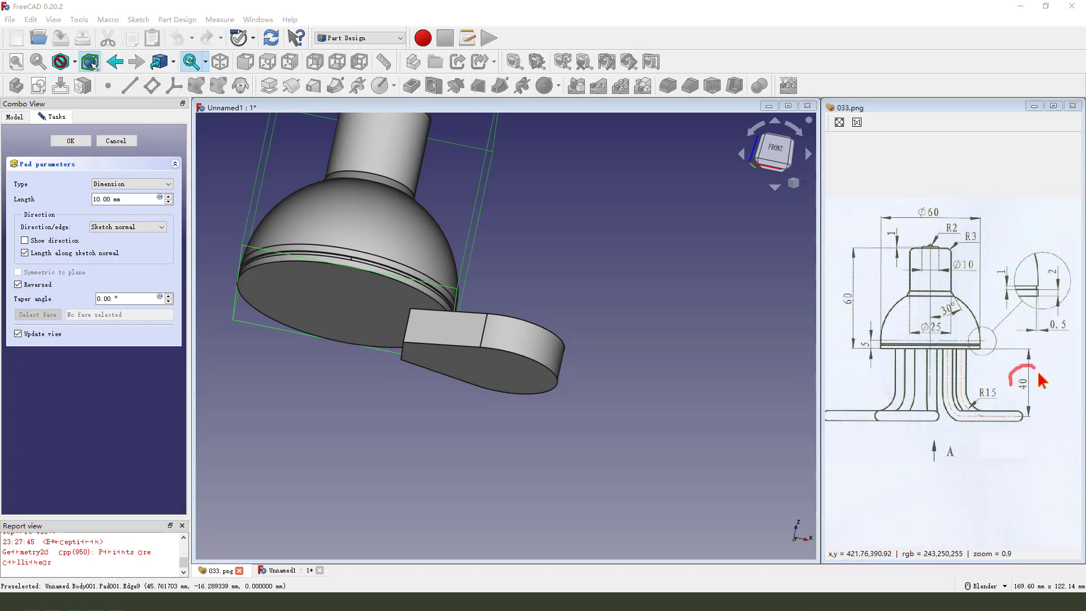
click(114, 198)
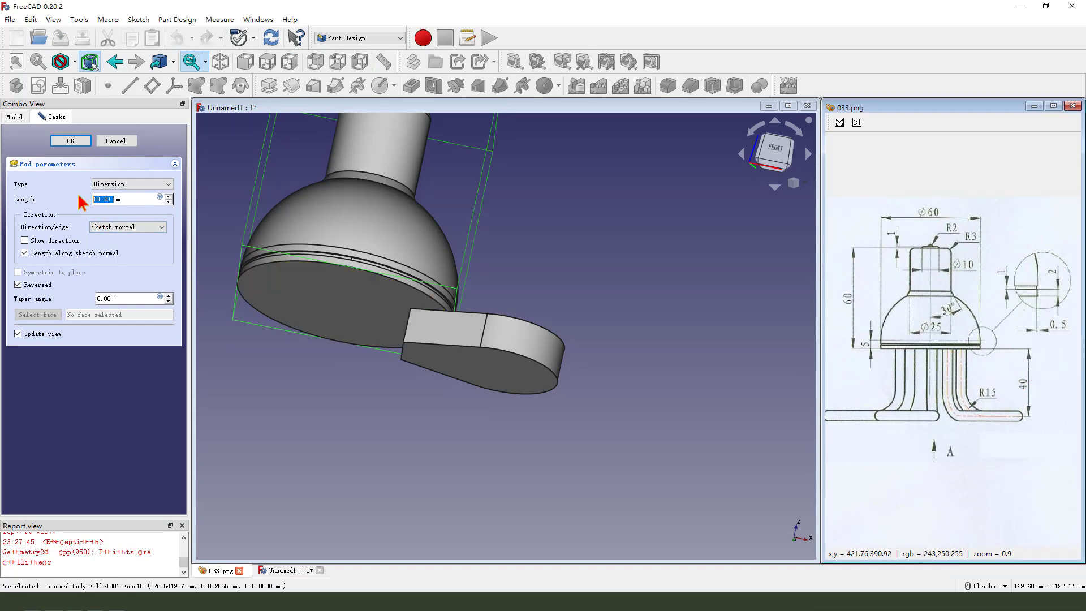
middle_drag(505, 339, 480, 281)
click(71, 141)
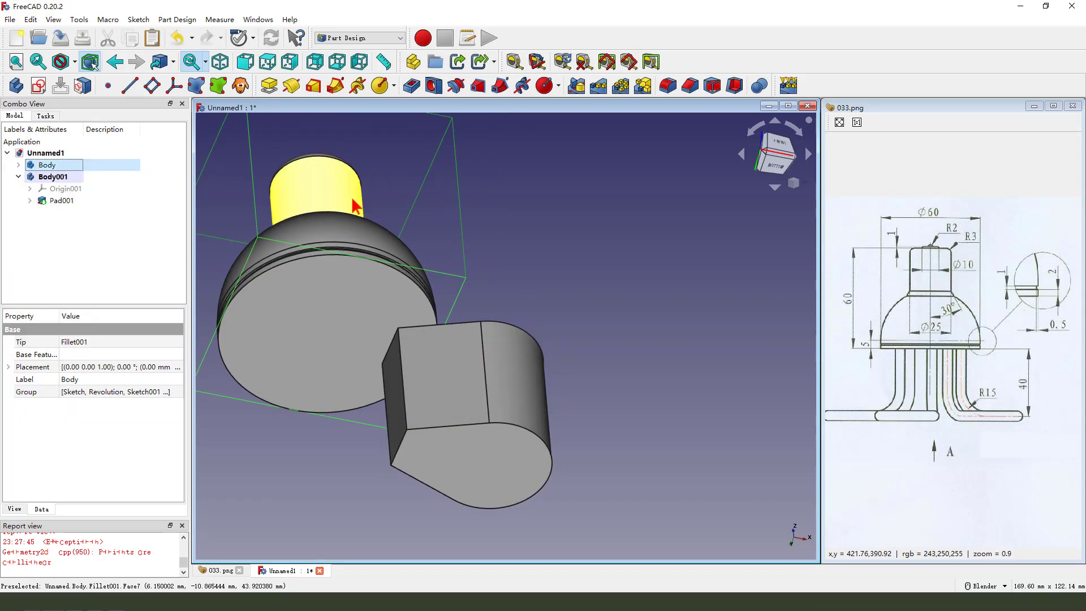
Fillet the pad's lower inner edge, on the side facing the dome's axis, with a 15 mm radius.
middle_drag(365, 205, 509, 357)
scroll(376, 392, up, 3)
click(396, 374)
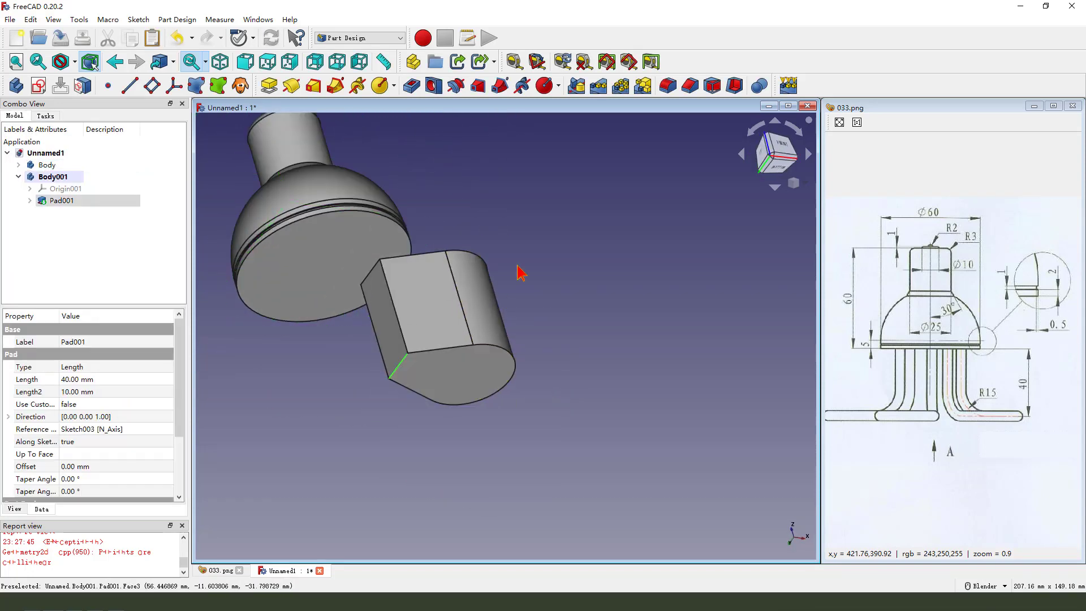
click(667, 85)
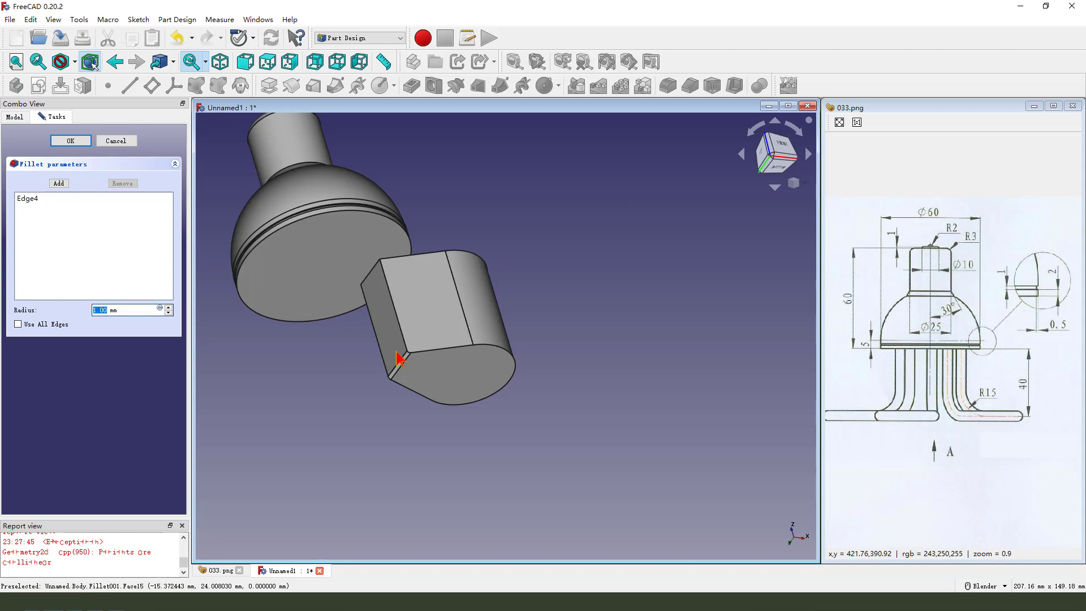
drag(969, 401, 997, 382)
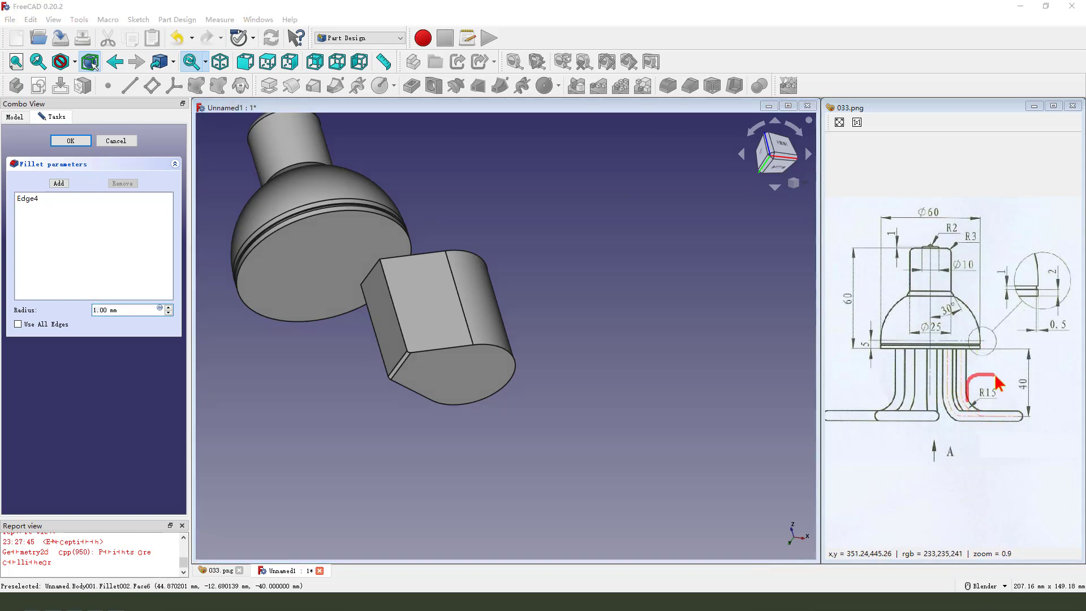
drag(993, 460, 968, 426)
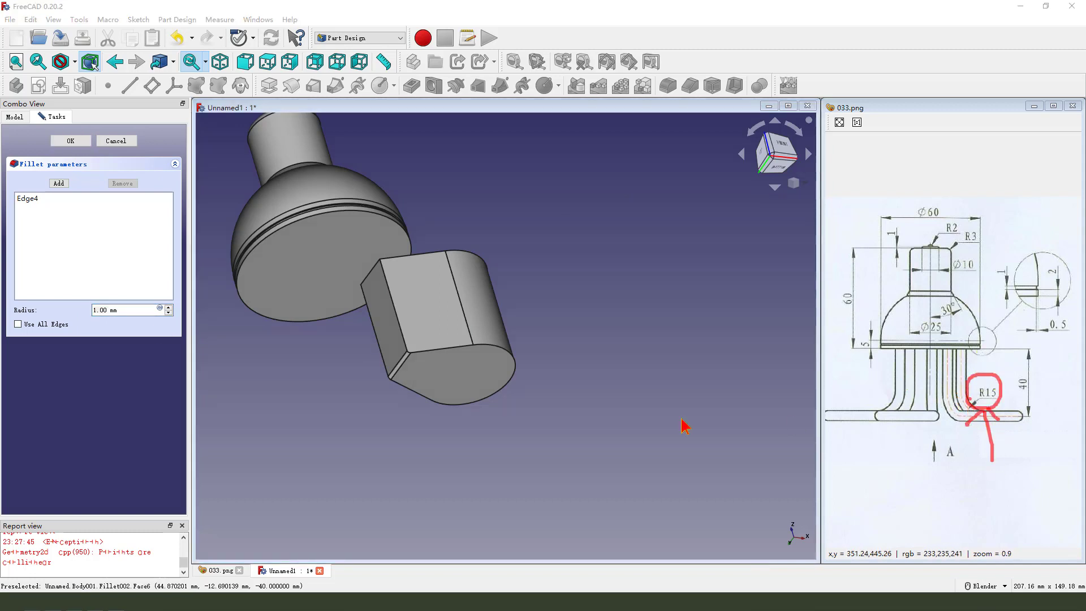
click(107, 310)
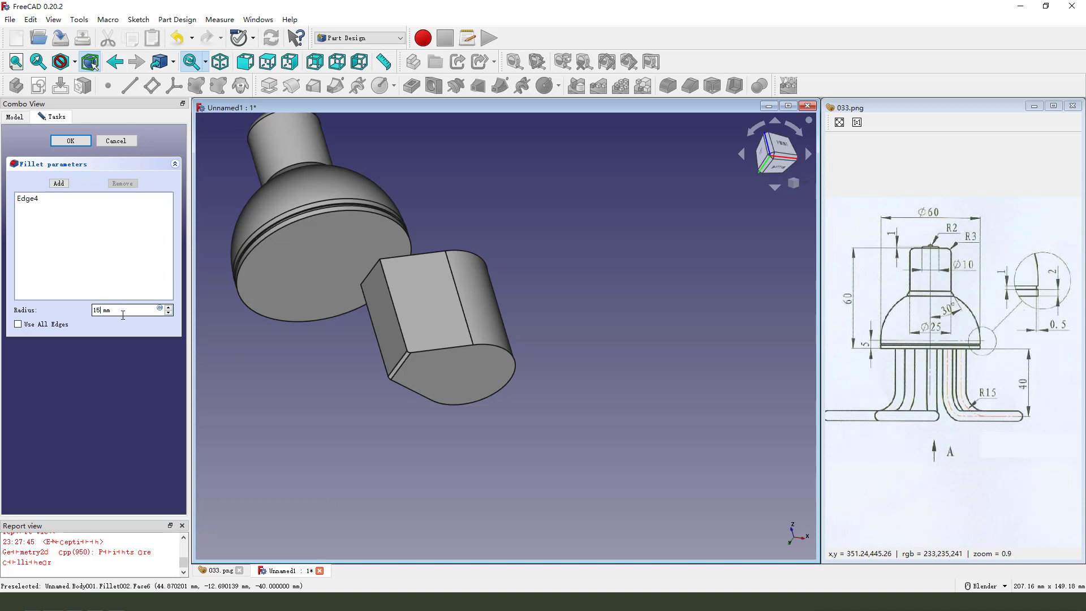
click(78, 142)
Create a new third body in the document for the wire loop.
middle_drag(575, 388, 567, 351)
drag(19, 69, 43, 226)
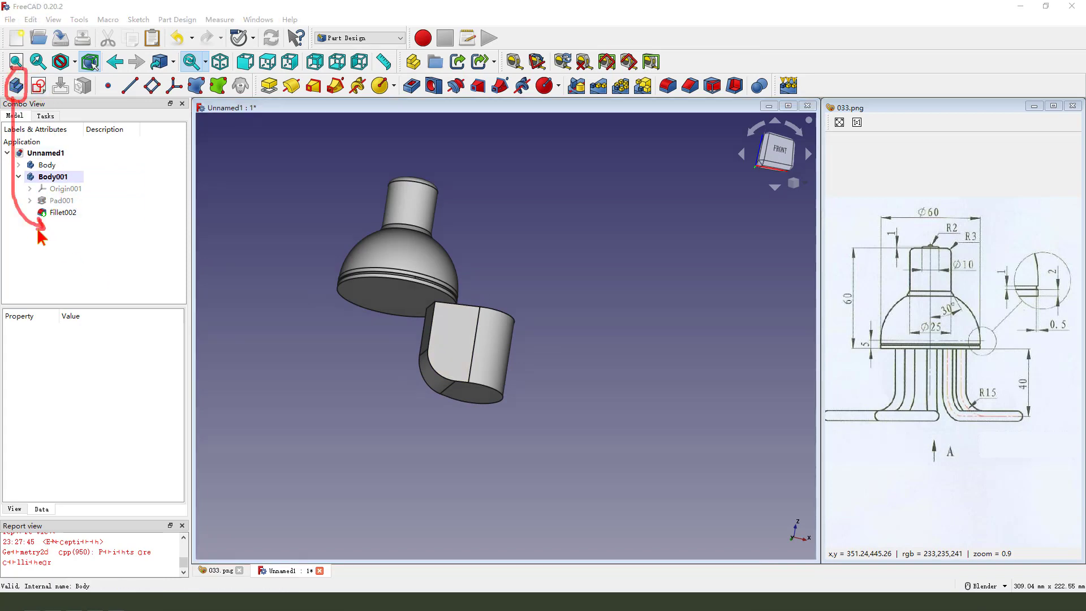
click(17, 88)
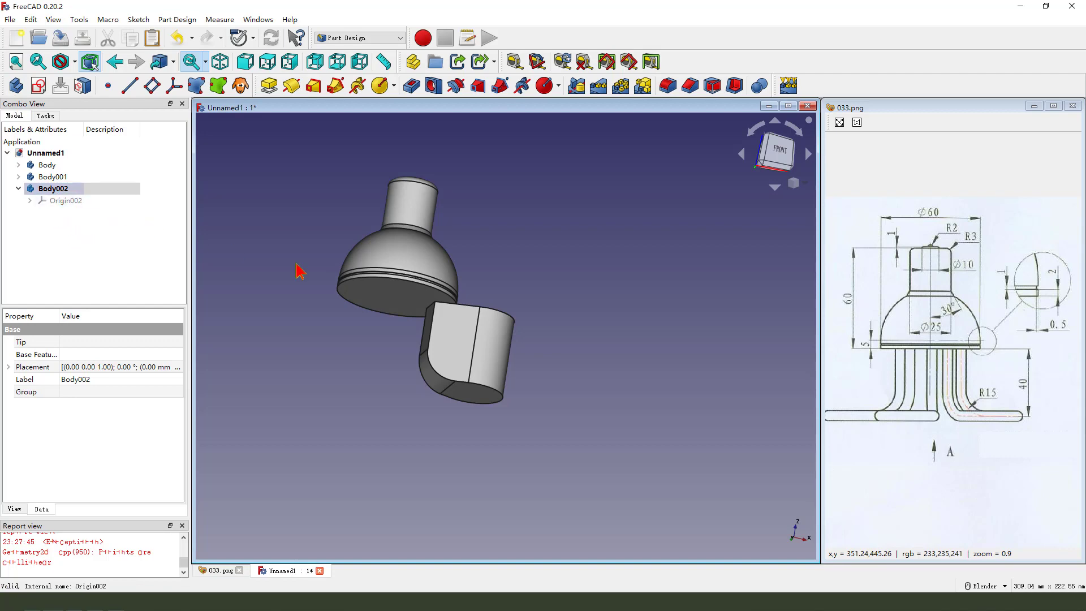
Create a shape binder in the new body from the seven filleted-pad edges tracing the bent loop path: both vertical sides, fillet curves and lower outline.
middle_drag(372, 346, 398, 332)
scroll(480, 396, up, 1)
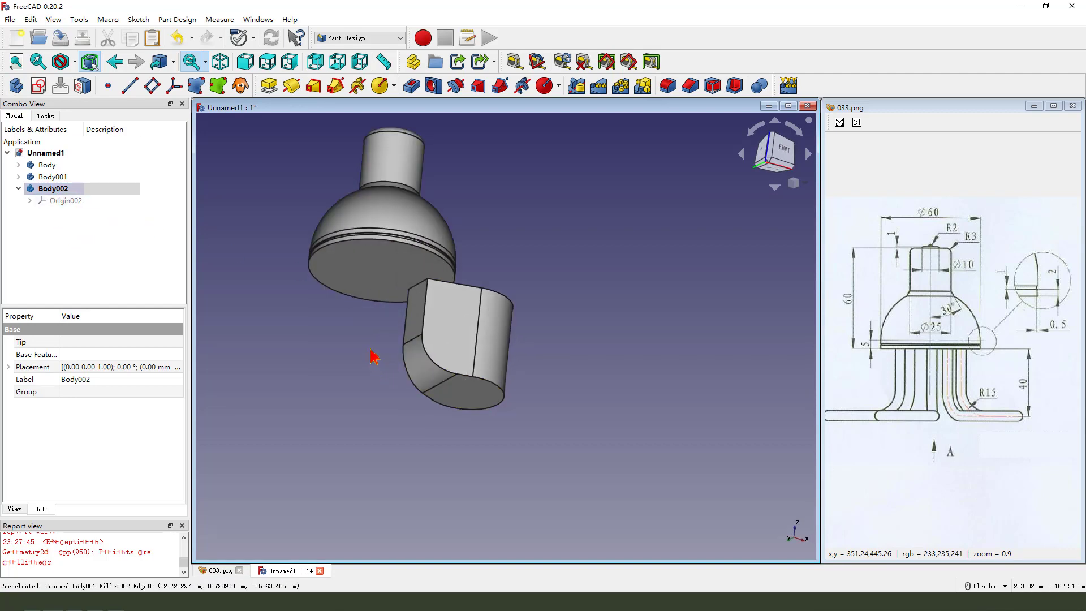
click(403, 332)
scroll(404, 342, up, 3)
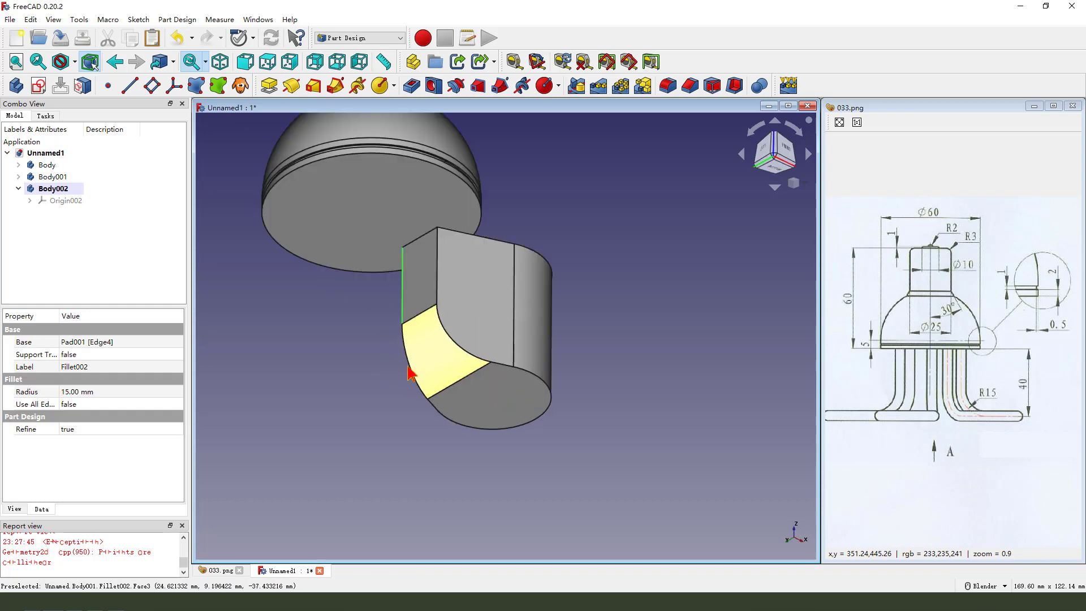
ctrl+click(405, 357)
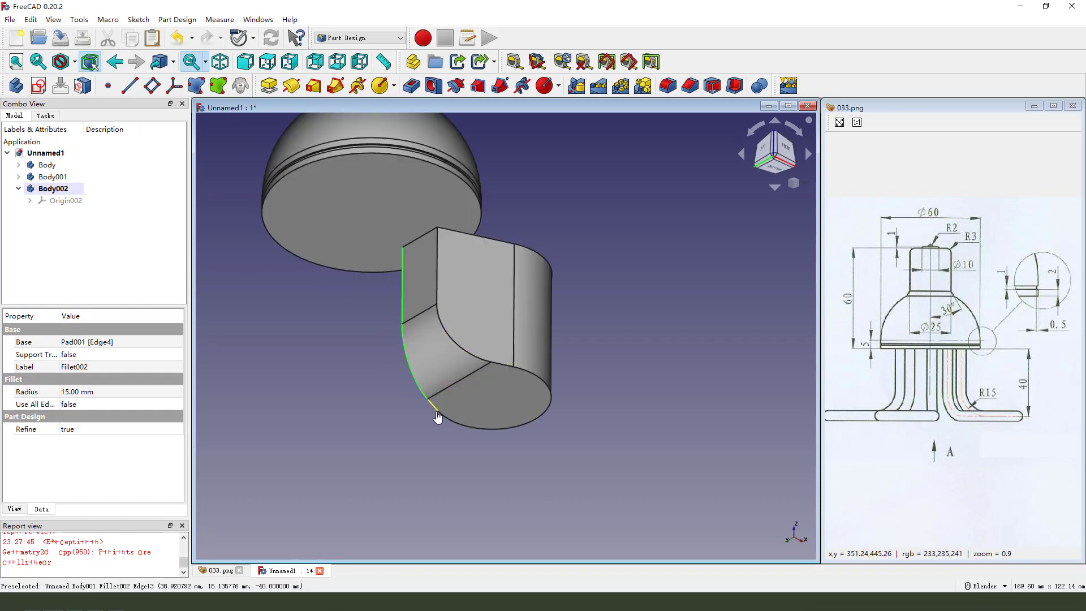
ctrl+click(496, 366)
ctrl+click(474, 356)
ctrl+click(439, 285)
scroll(466, 388, down, 2)
middle_drag(465, 384, 418, 318)
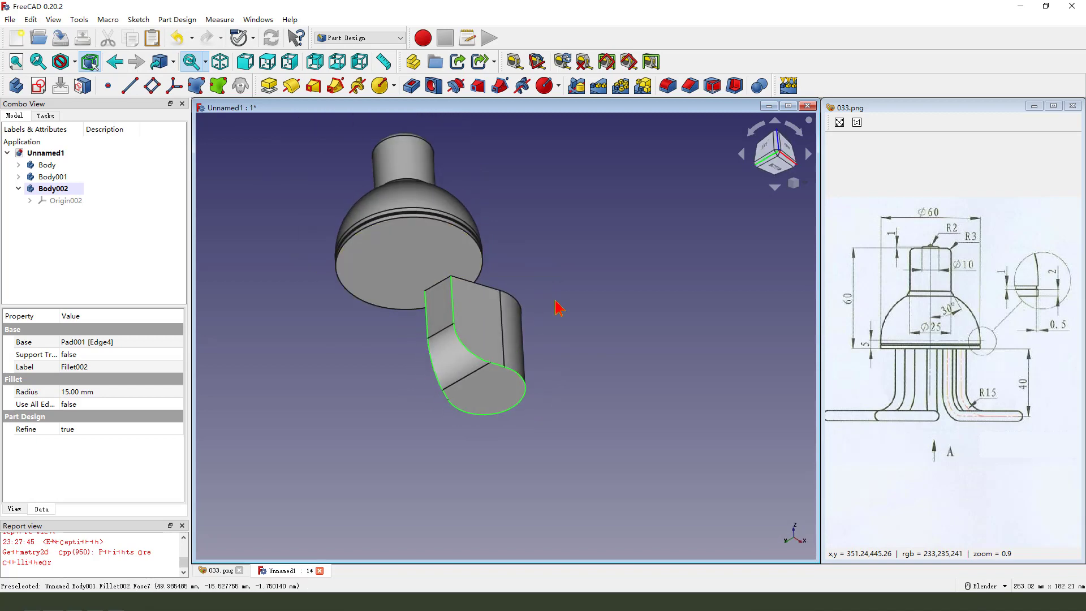
click(196, 86)
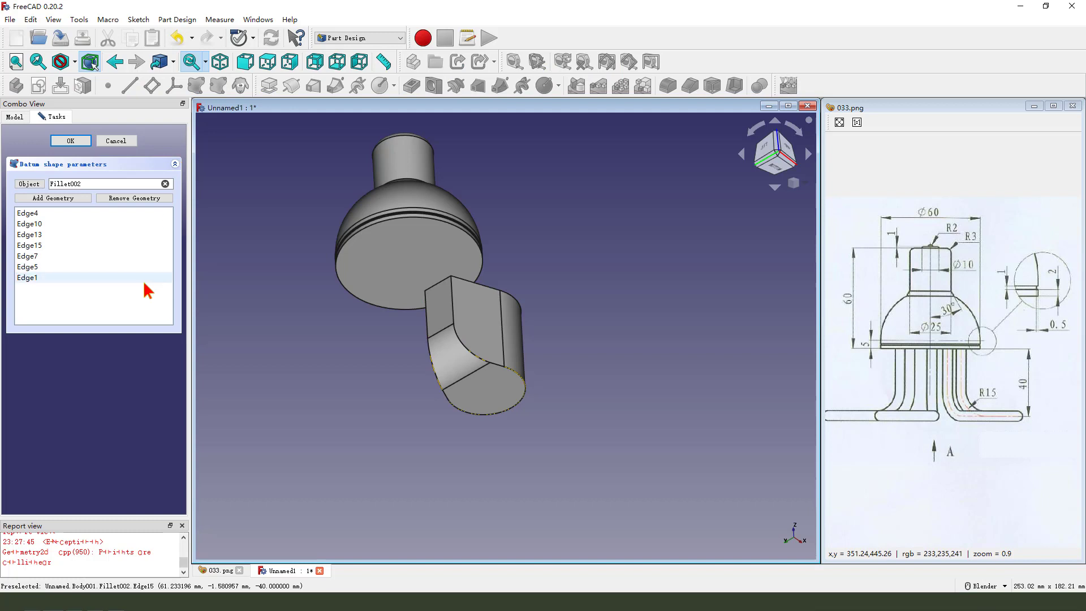
click(70, 141)
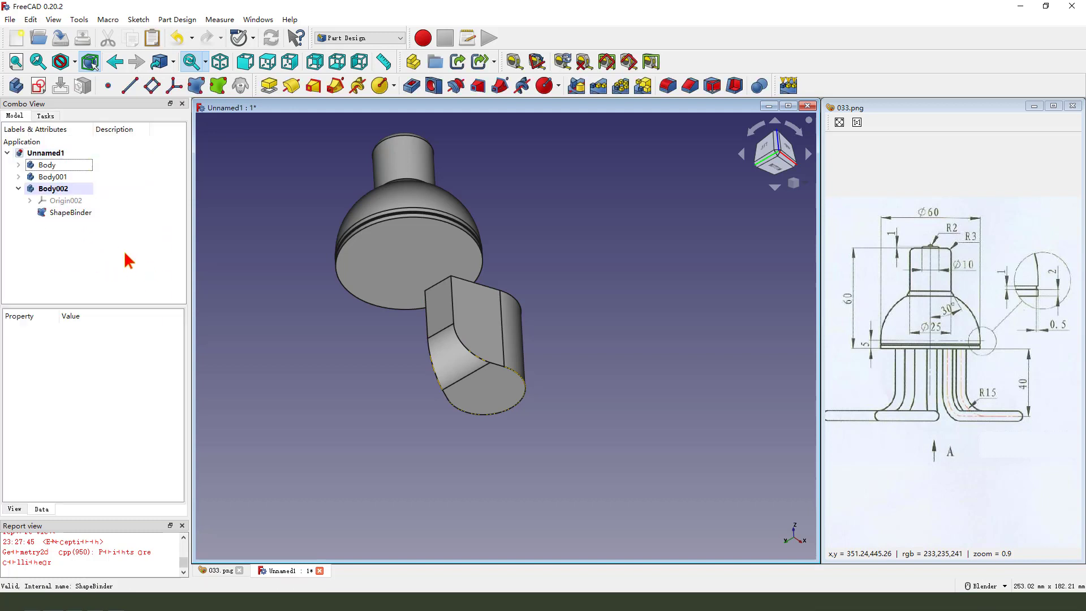
drag(88, 221, 423, 378)
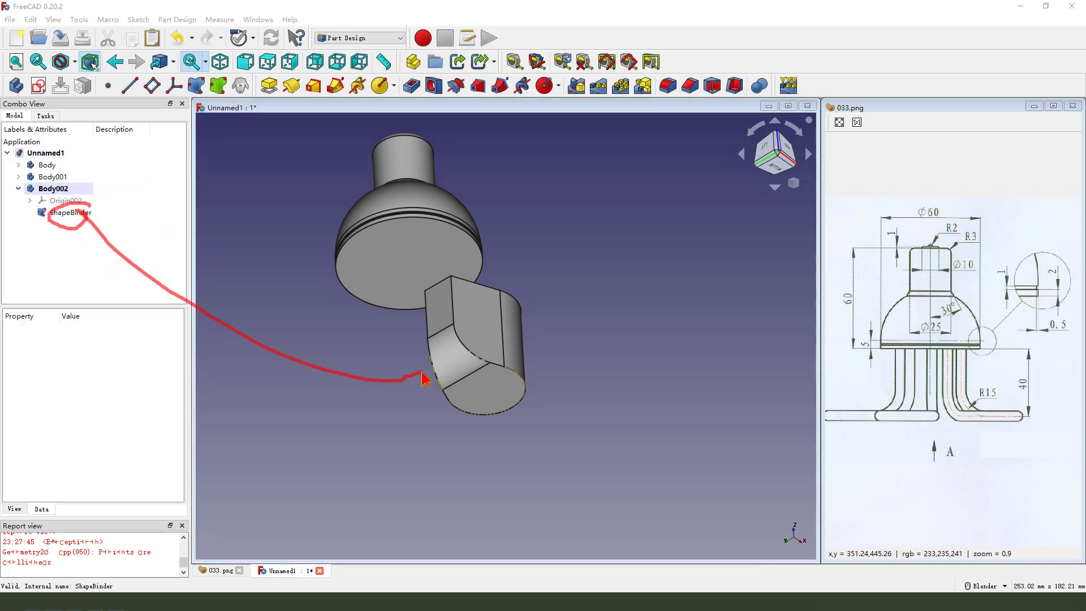
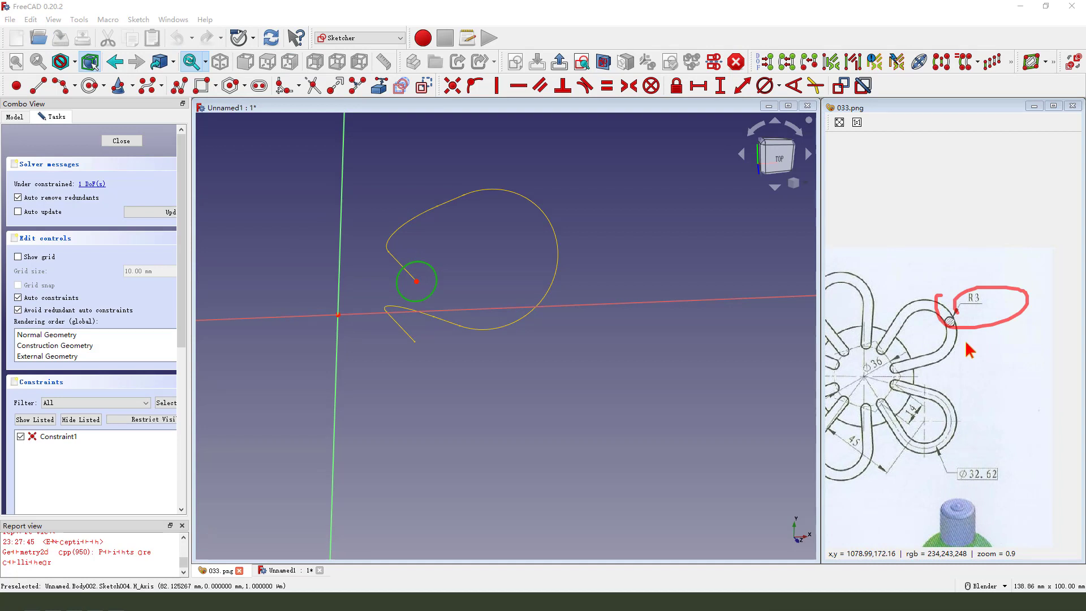
Constrain the wire's profile circle to a 3 mm radius and leave the sketch.
key(Escape)
mouse_move(882, 381)
middle_down()
mouse_move(944, 340)
mouse_move(932, 335)
middle_up()
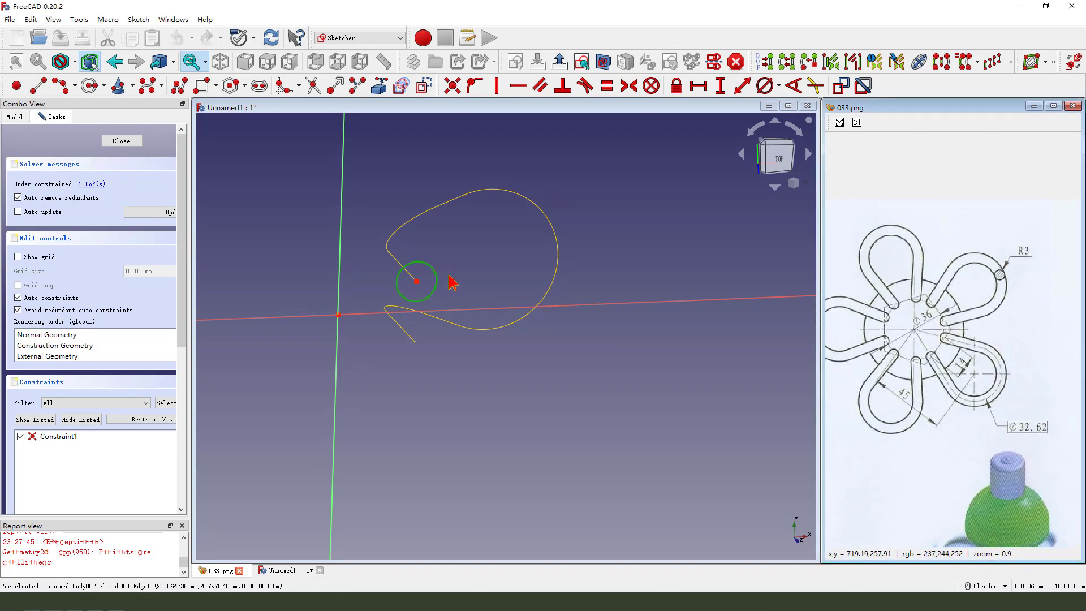
click(780, 86)
click(783, 105)
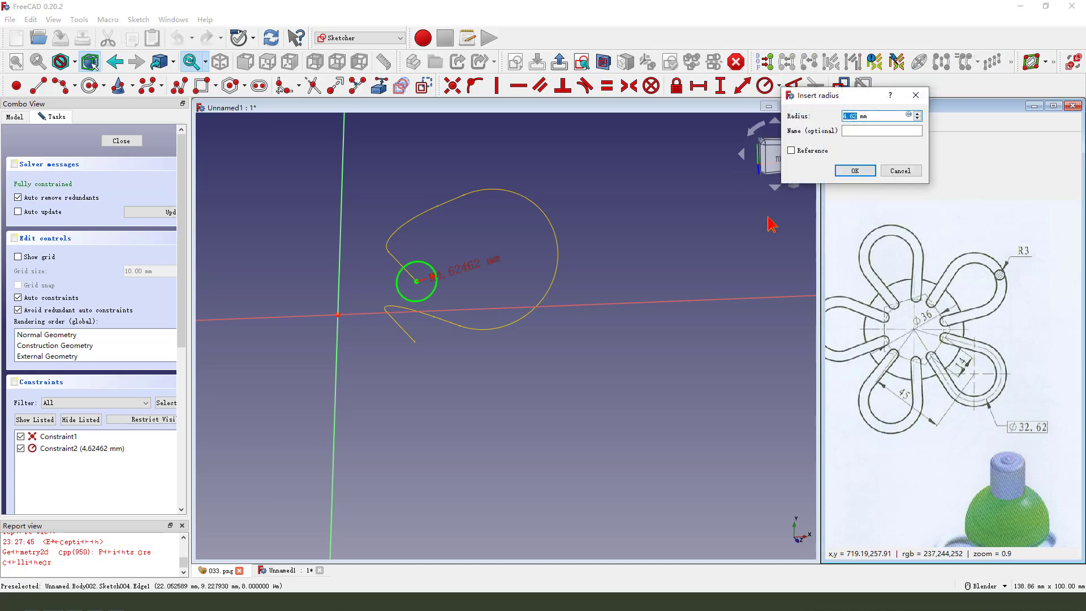
key(Return)
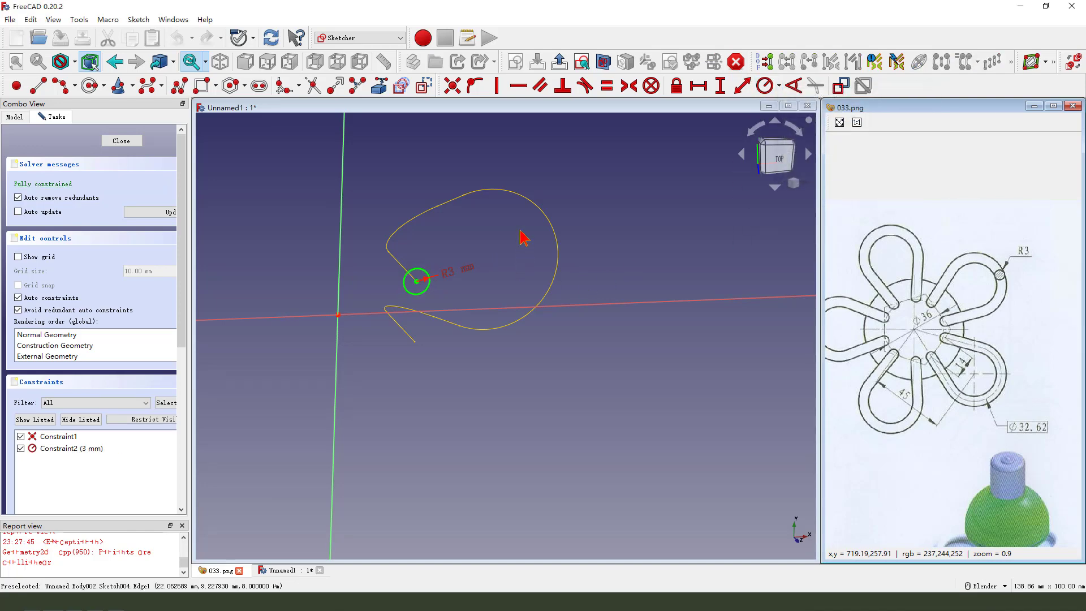
click(559, 61)
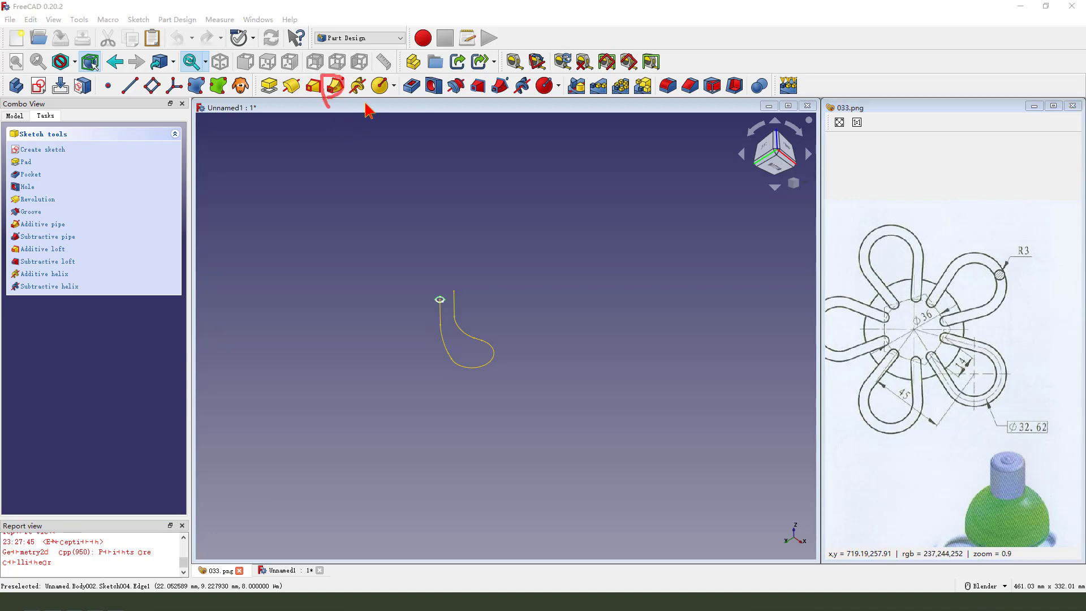
Create an additive pipe by sweeping the circle sketch along the whole shape binder path.
click(335, 85)
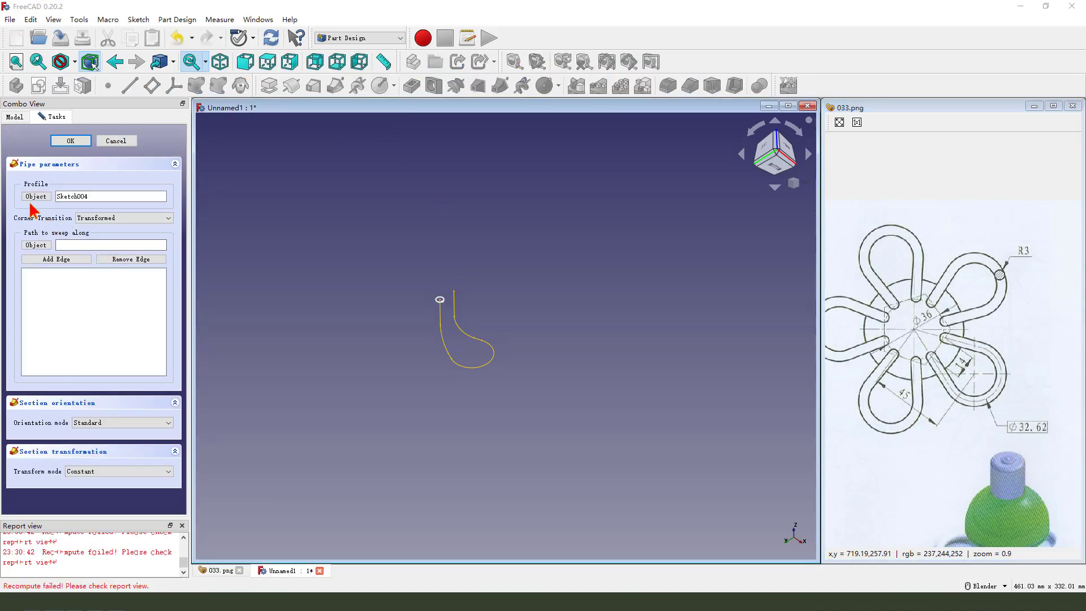
mouse_move(23, 198)
mouse_down()
mouse_move(99, 205)
mouse_move(415, 291)
mouse_up()
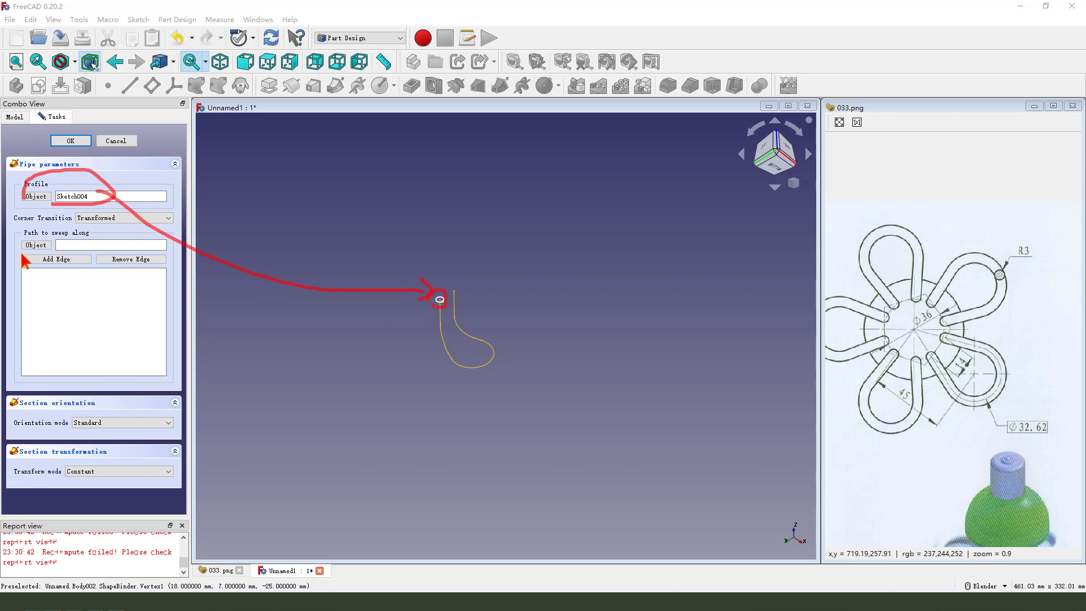
mouse_move(86, 259)
mouse_down()
mouse_move(252, 358)
mouse_move(454, 372)
mouse_up()
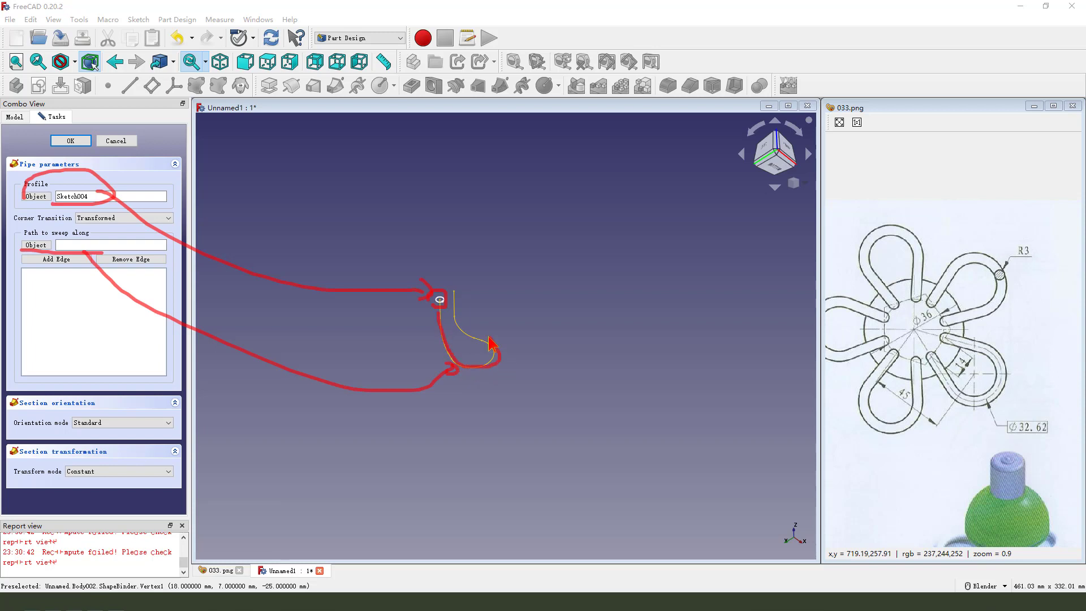
key(Escape)
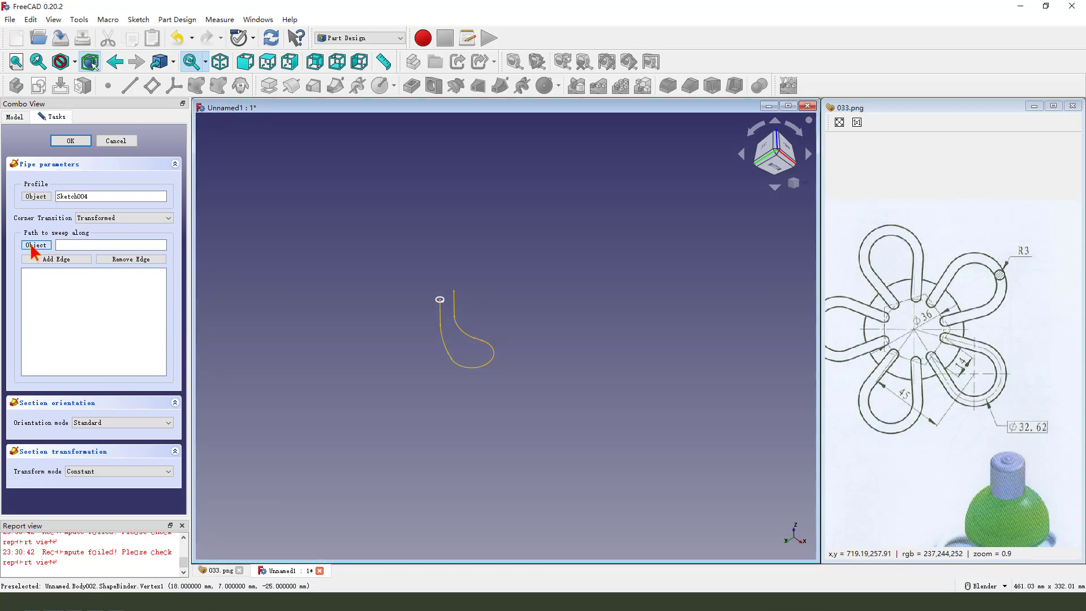
click(443, 323)
scroll(464, 345, up, 3)
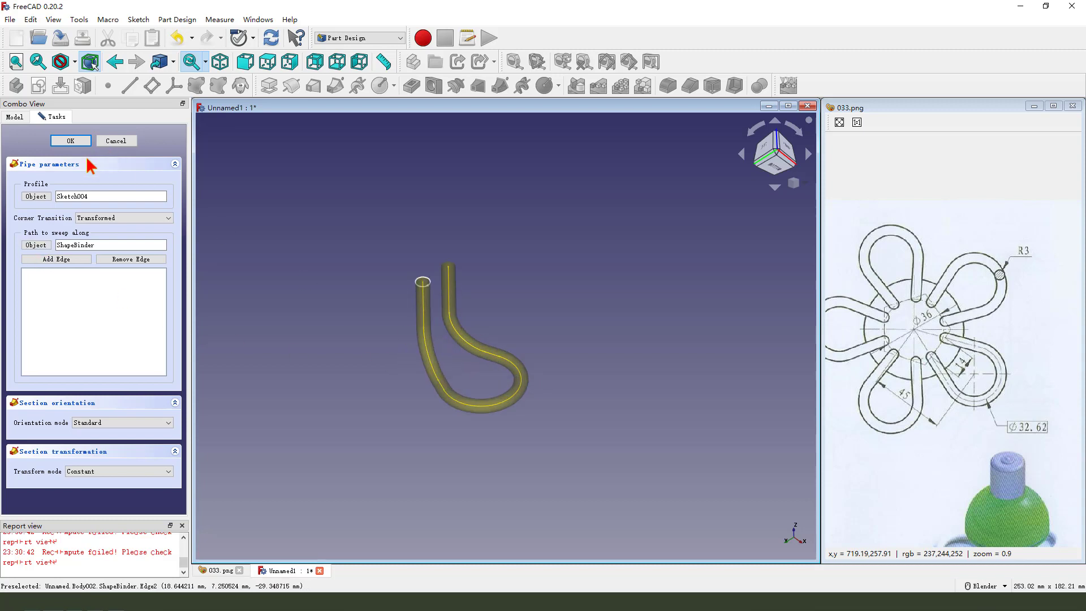
click(78, 142)
mouse_move(480, 337)
middle_down()
mouse_move(453, 371)
mouse_move(463, 340)
mouse_move(482, 353)
middle_up()
Show the domed body together with the wire loop and check the loop's position from its underside.
click(15, 116)
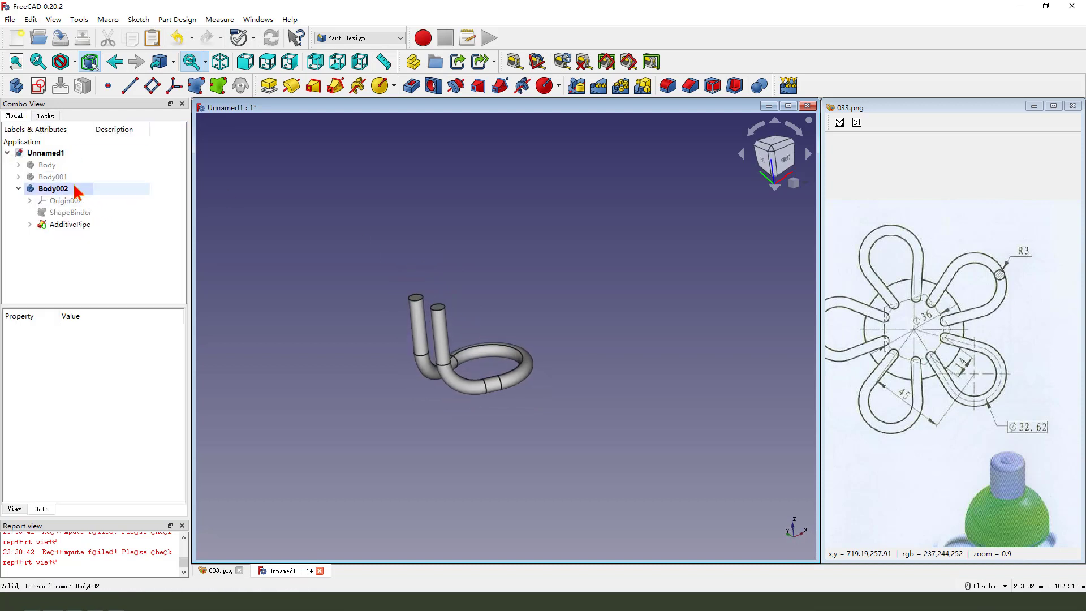
click(57, 165)
key(space)
scroll(532, 397, down, 2)
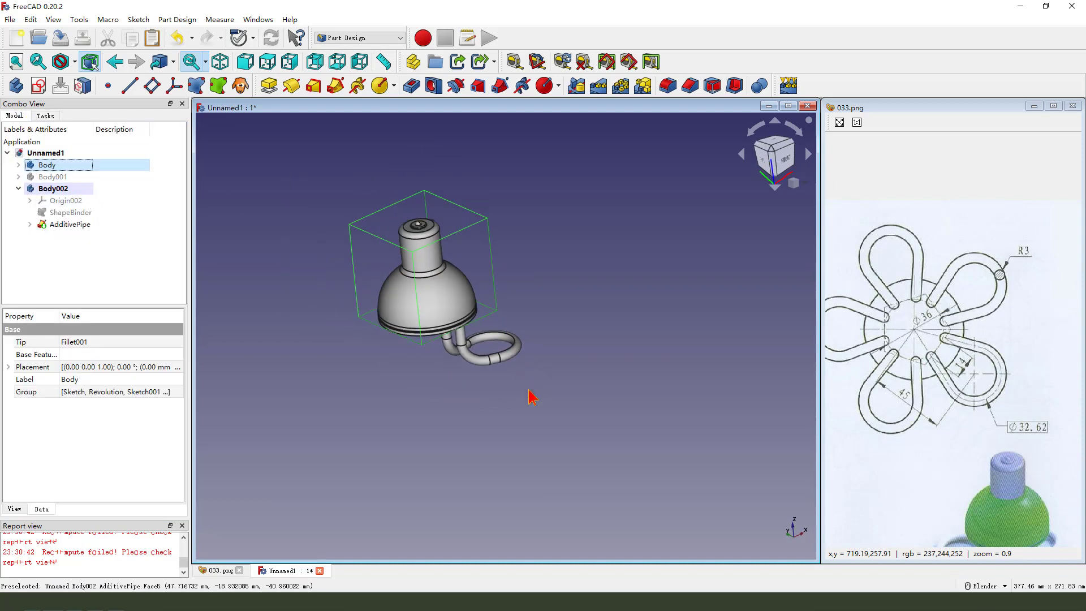
middle_drag(532, 397, 503, 175)
middle_drag(534, 323, 529, 297)
click(504, 231)
scroll(501, 231, up, 2)
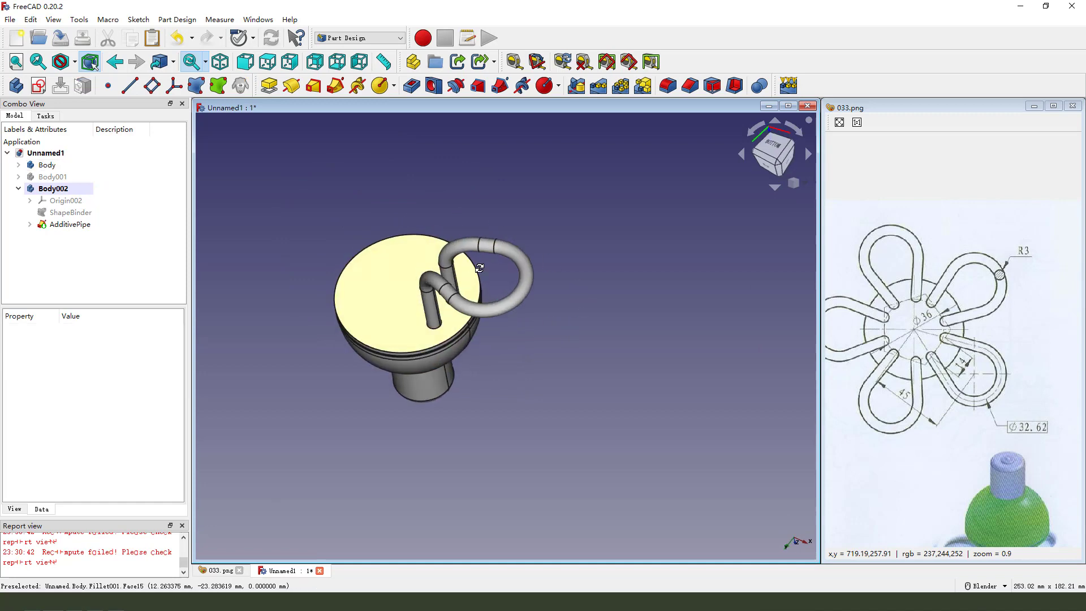
middle_drag(478, 269, 475, 265)
click(19, 189)
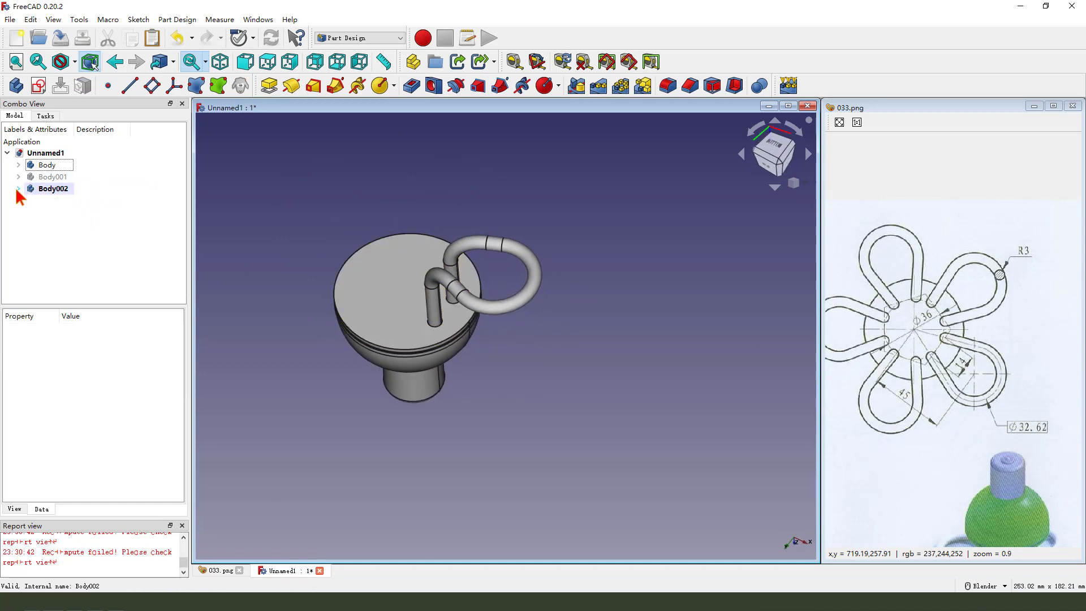
Switch to the Draft workbench and turn off the grid.
click(356, 37)
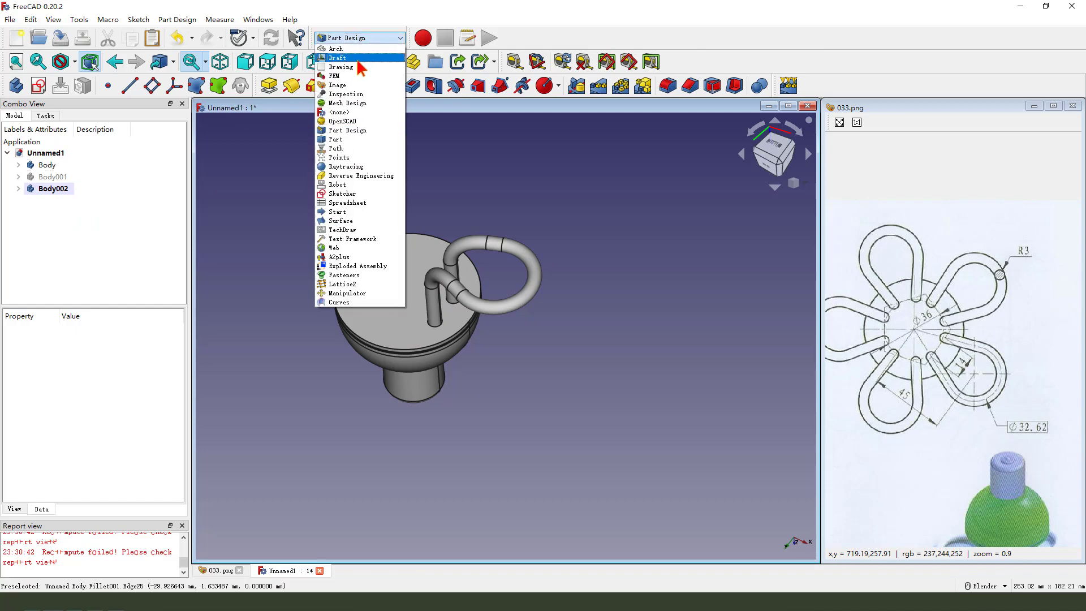
click(363, 58)
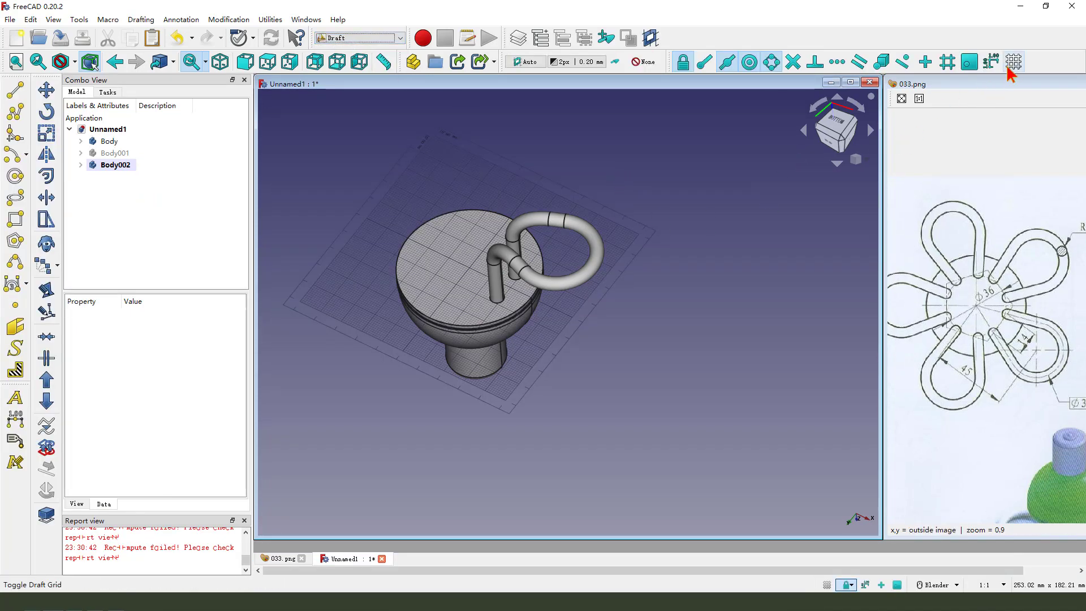
click(1013, 62)
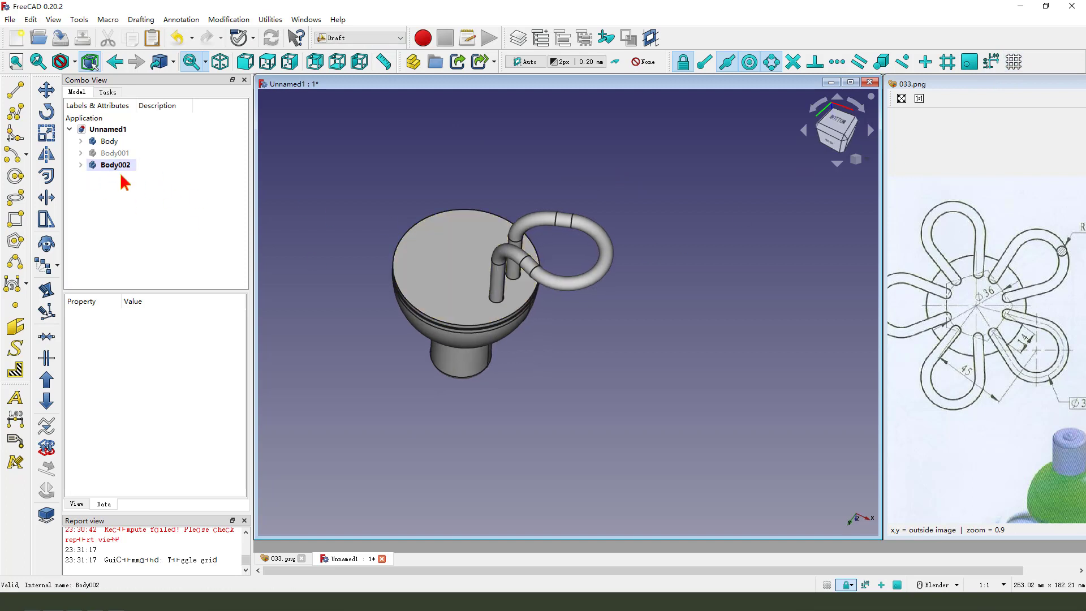
Create a polar array of the additive pipe with 5 elements over 360°, centred on the origin (0, 0, 0).
click(81, 164)
click(136, 202)
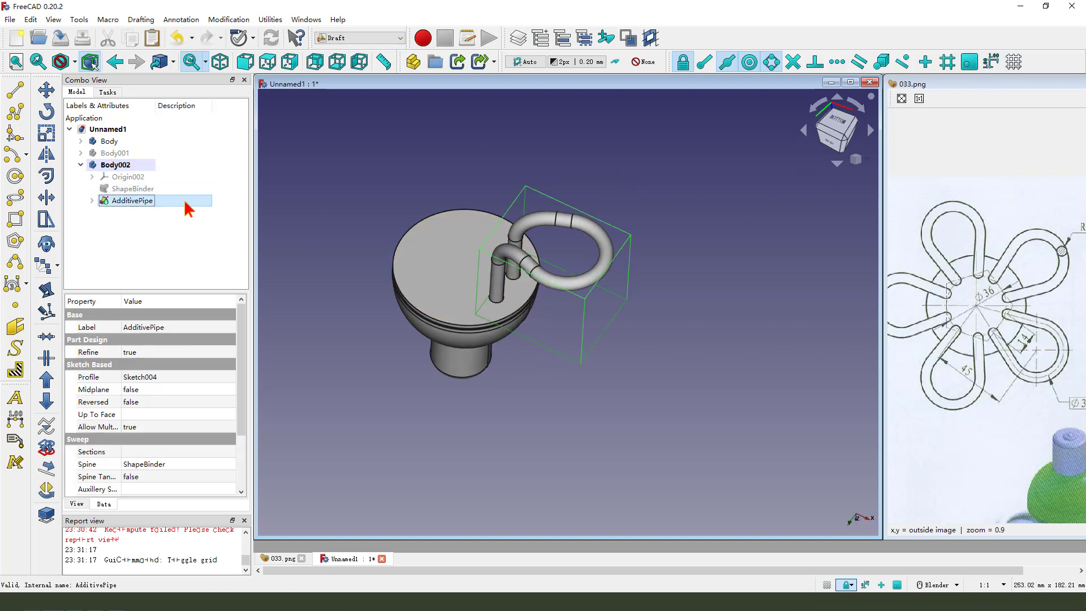
click(58, 265)
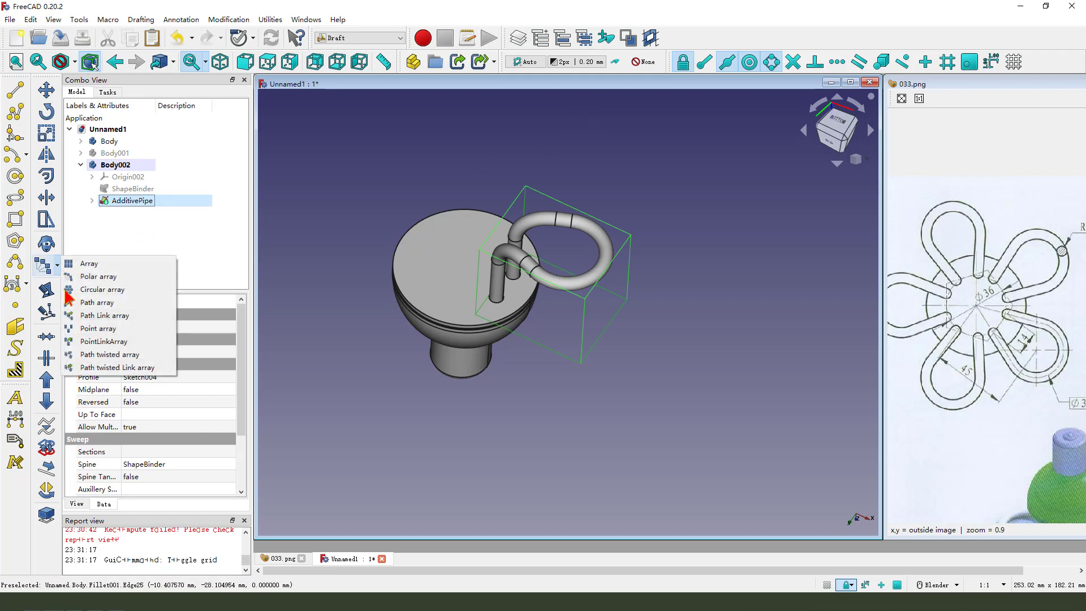
click(92, 278)
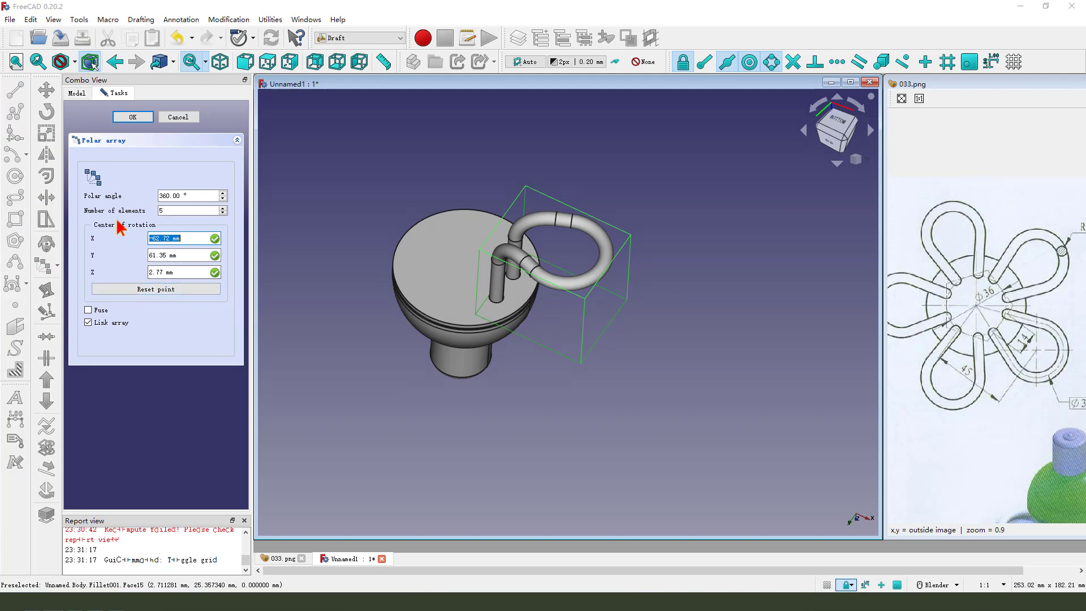
drag(87, 230, 126, 232)
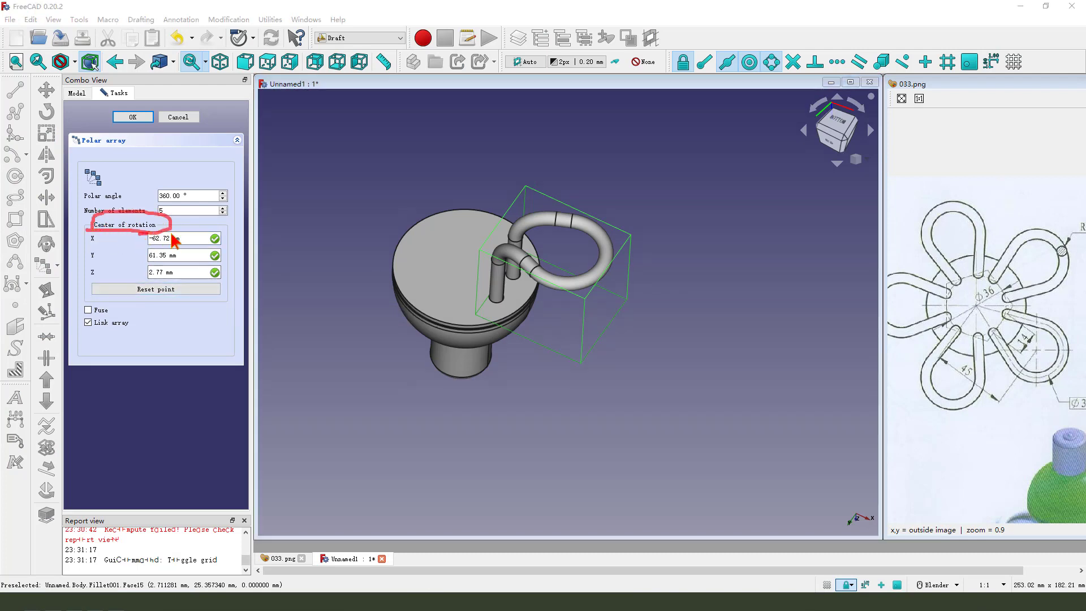
drag(301, 277, 444, 370)
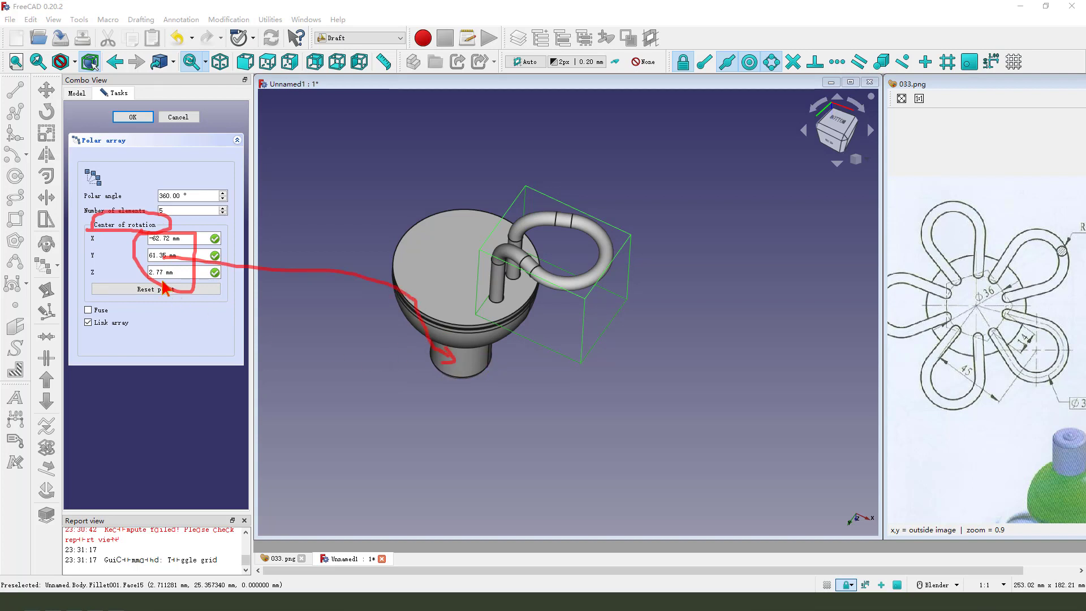
key(Escape)
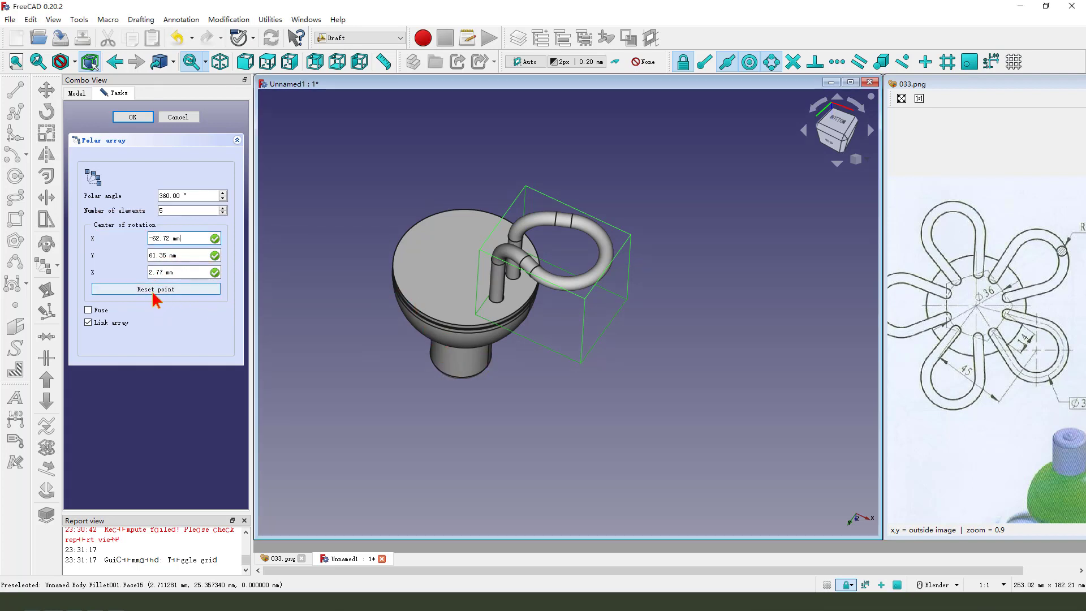
click(156, 289)
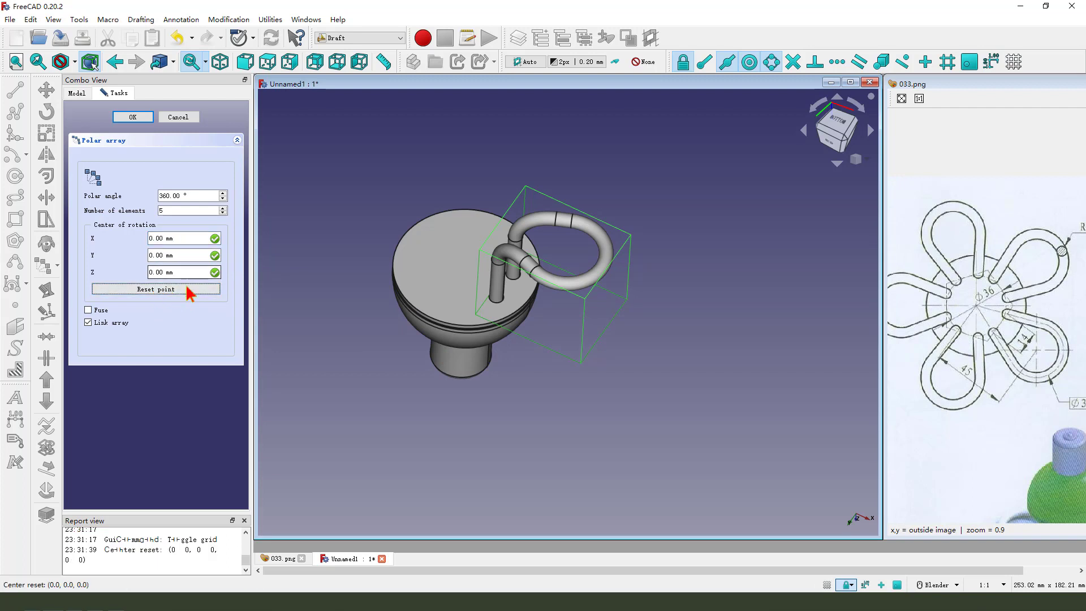
drag(148, 233, 137, 257)
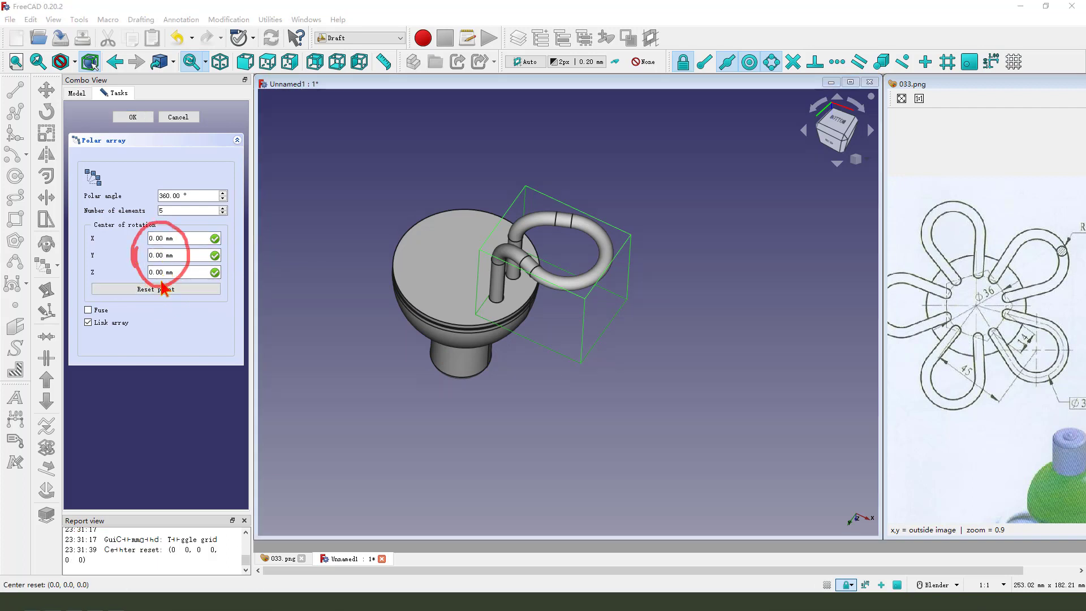
key(Escape)
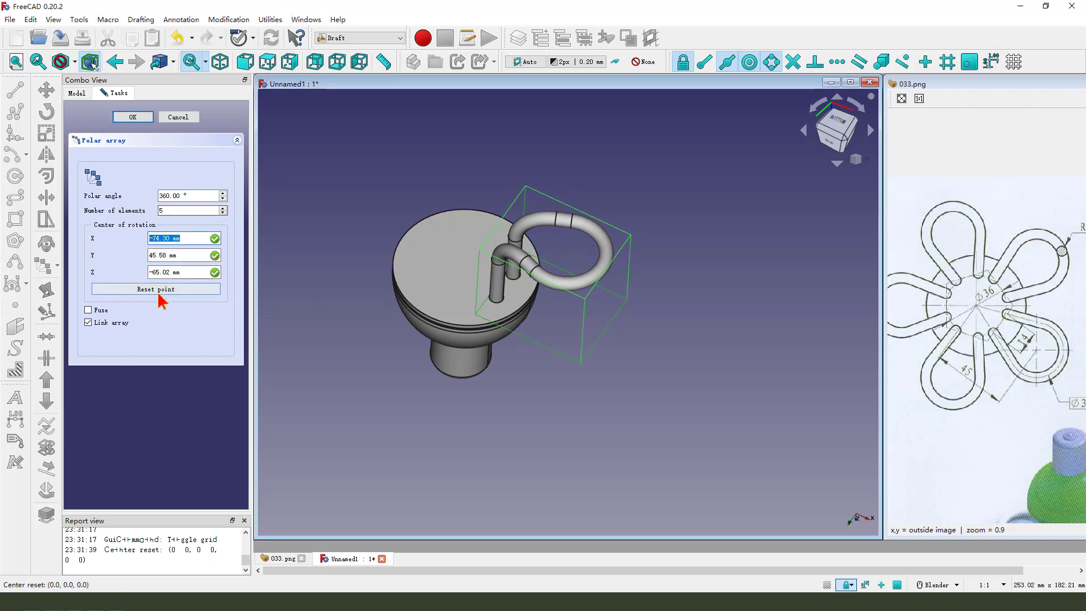
click(155, 289)
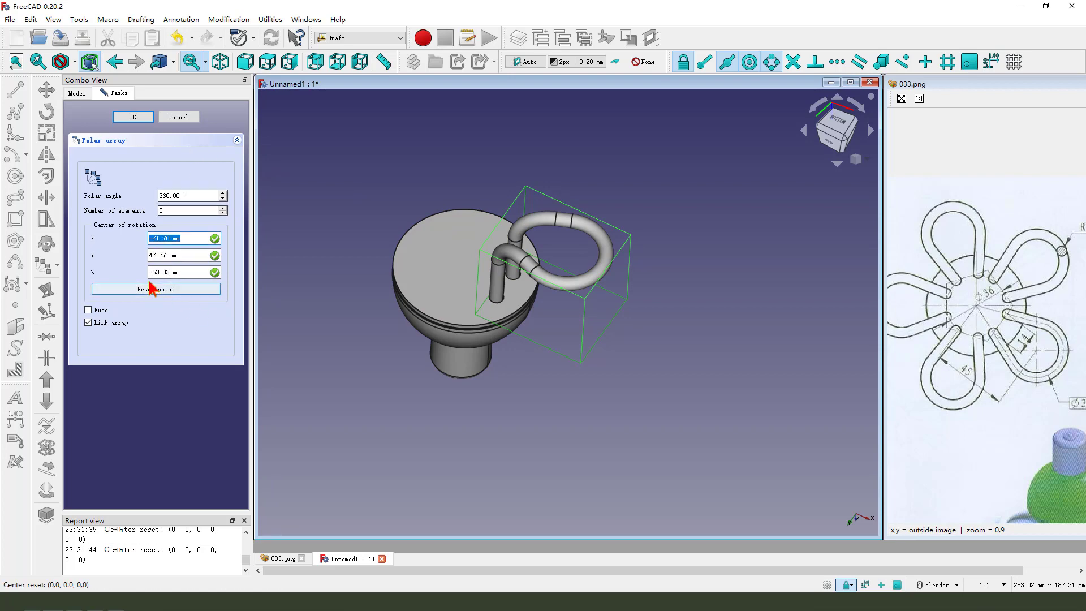
click(144, 290)
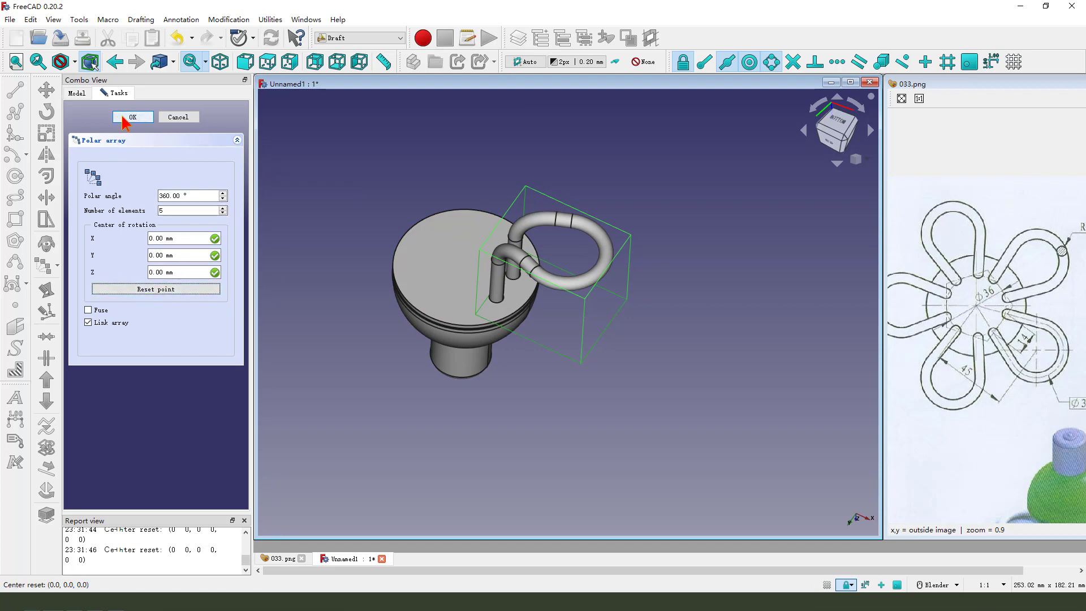
click(132, 117)
middle_drag(497, 279, 533, 336)
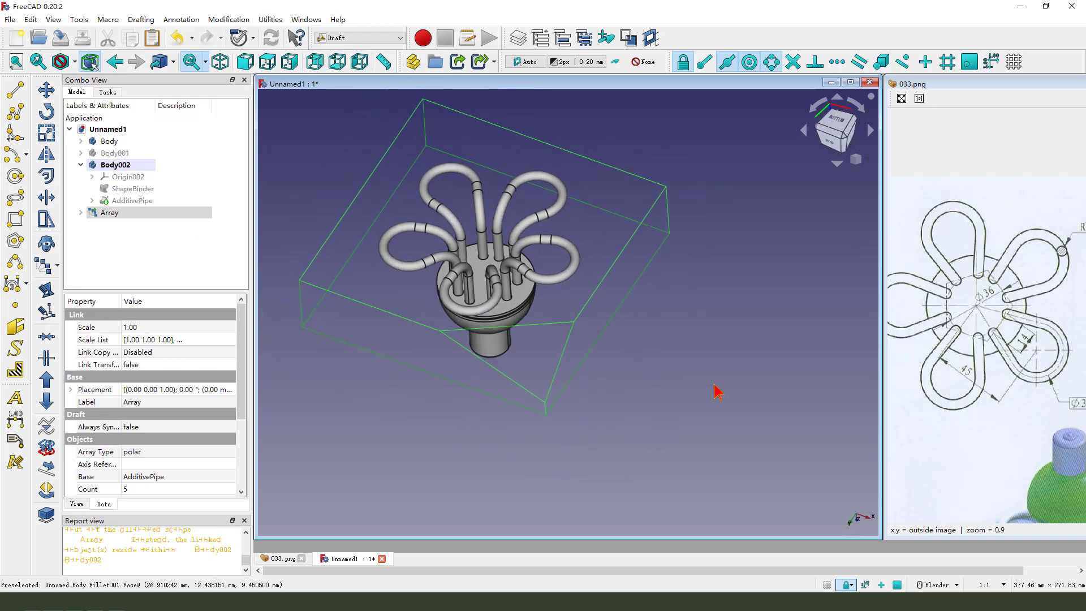
scroll(419, 337, down, 2)
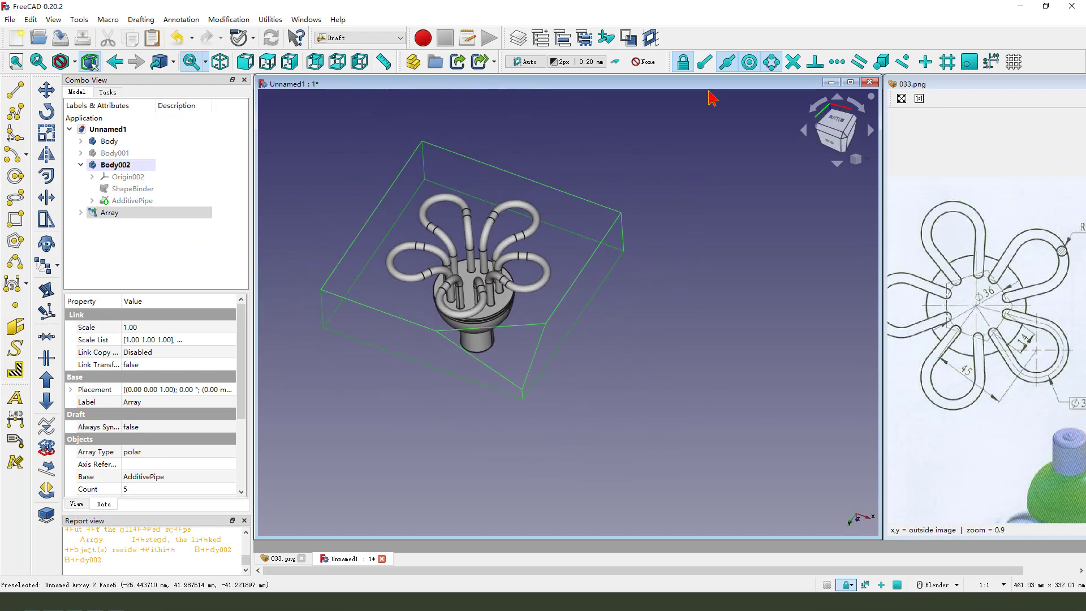
Switch to the Part workbench and fuse the domed body and the wire loop array with a union.
click(362, 41)
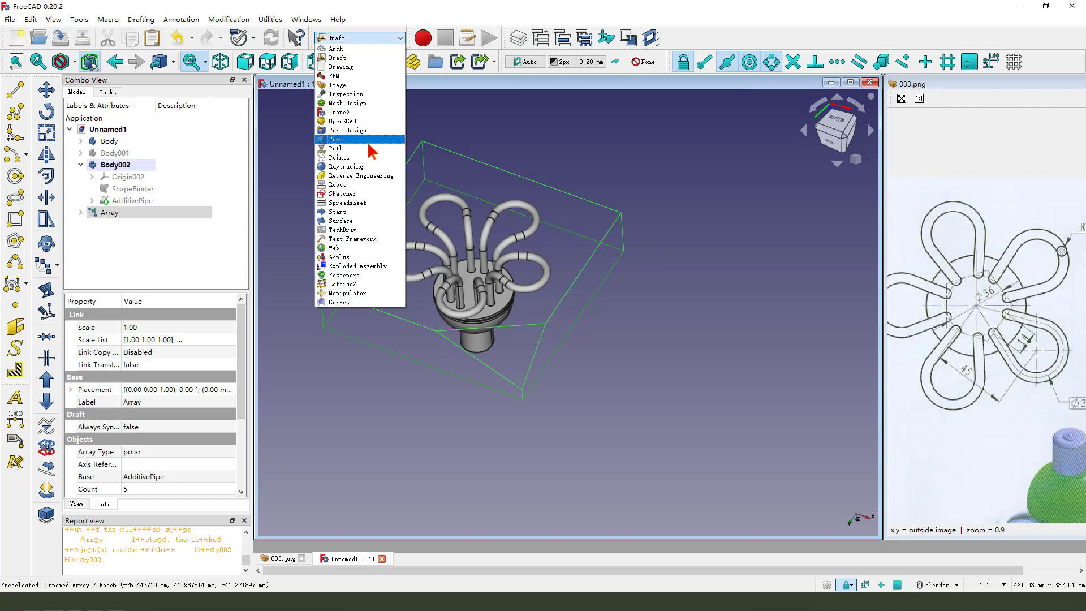
click(361, 141)
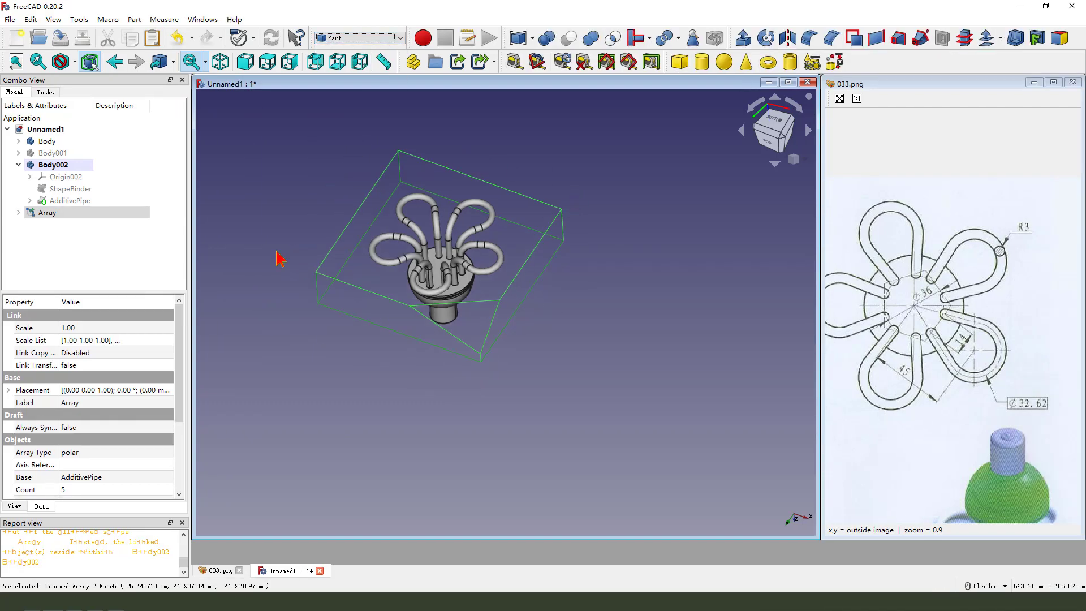
click(232, 181)
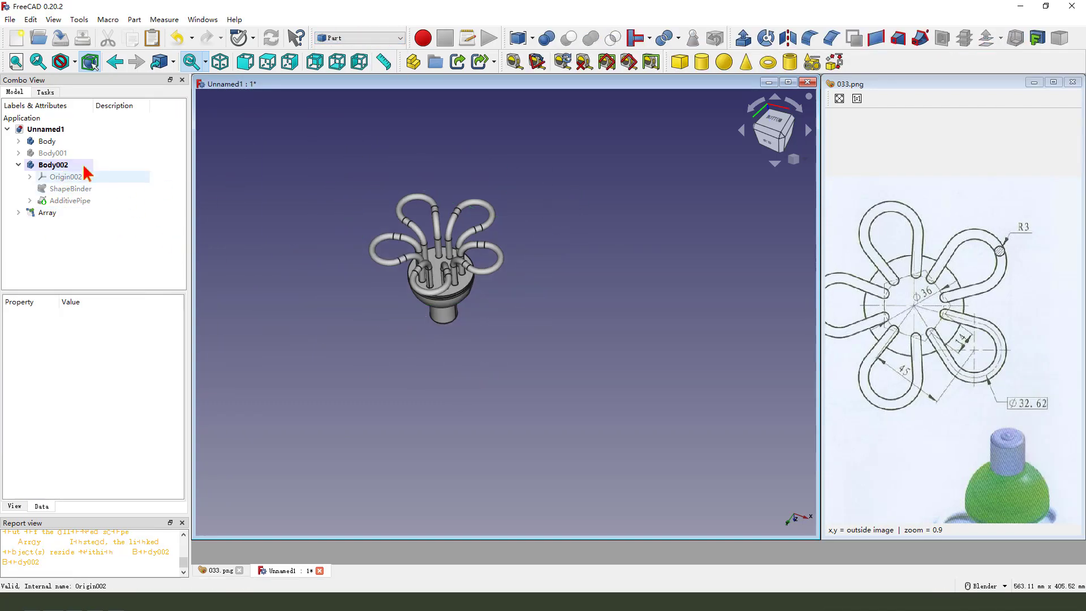
click(50, 142)
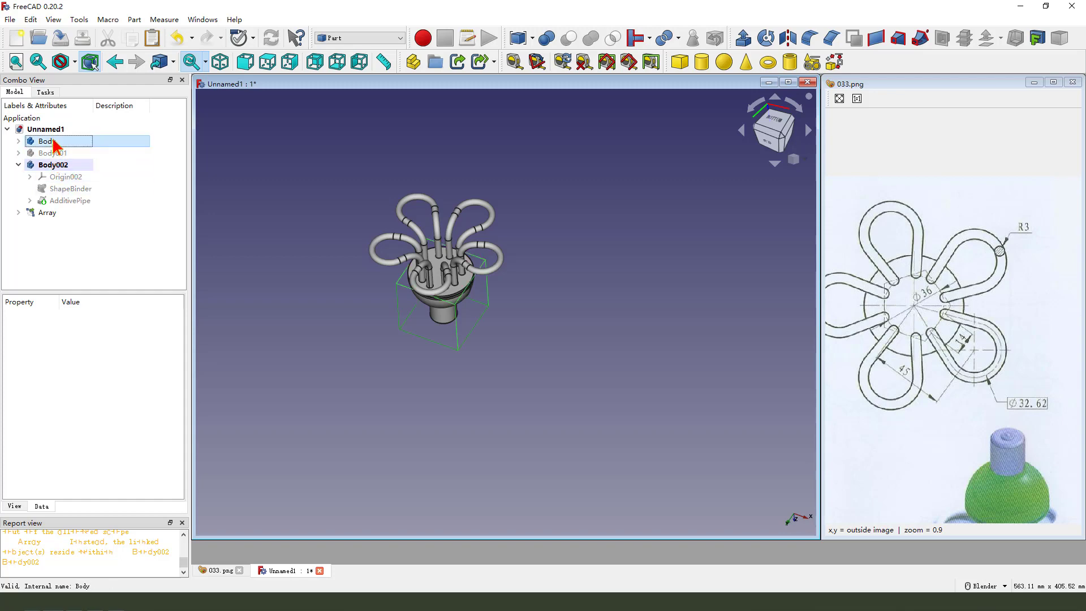
ctrl+click(56, 215)
middle_drag(388, 240, 509, 291)
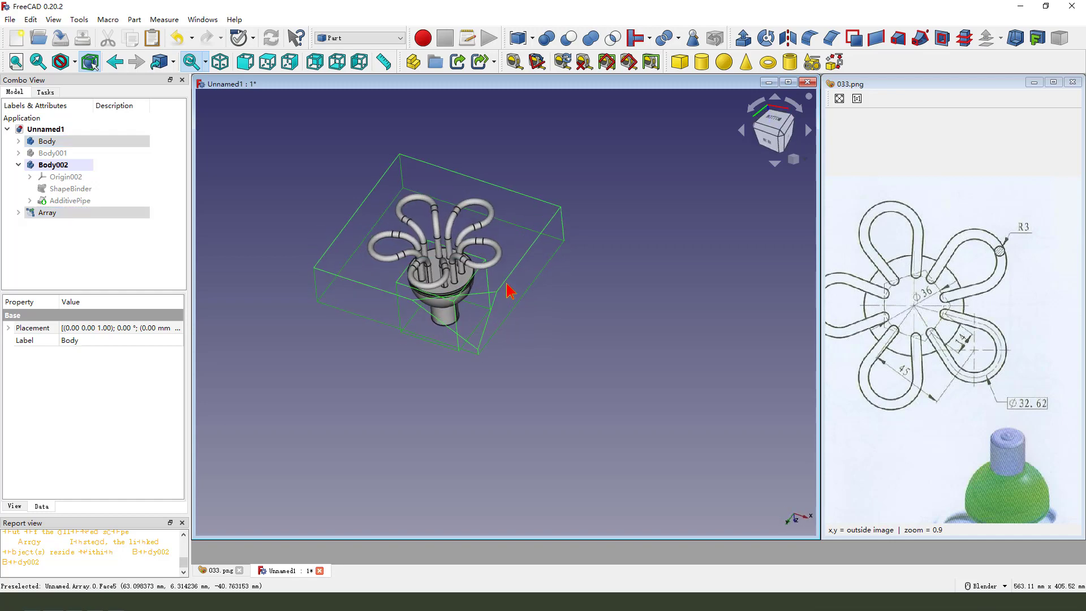
click(589, 40)
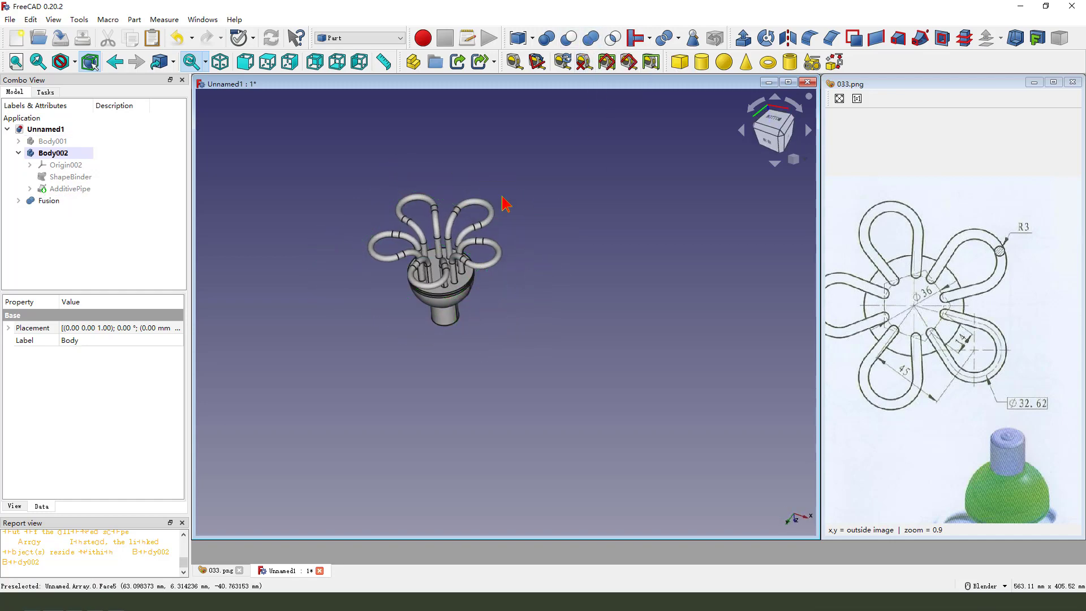
Set the shape color of the fused dome and wire loops to green #00aa00.
click(60, 203)
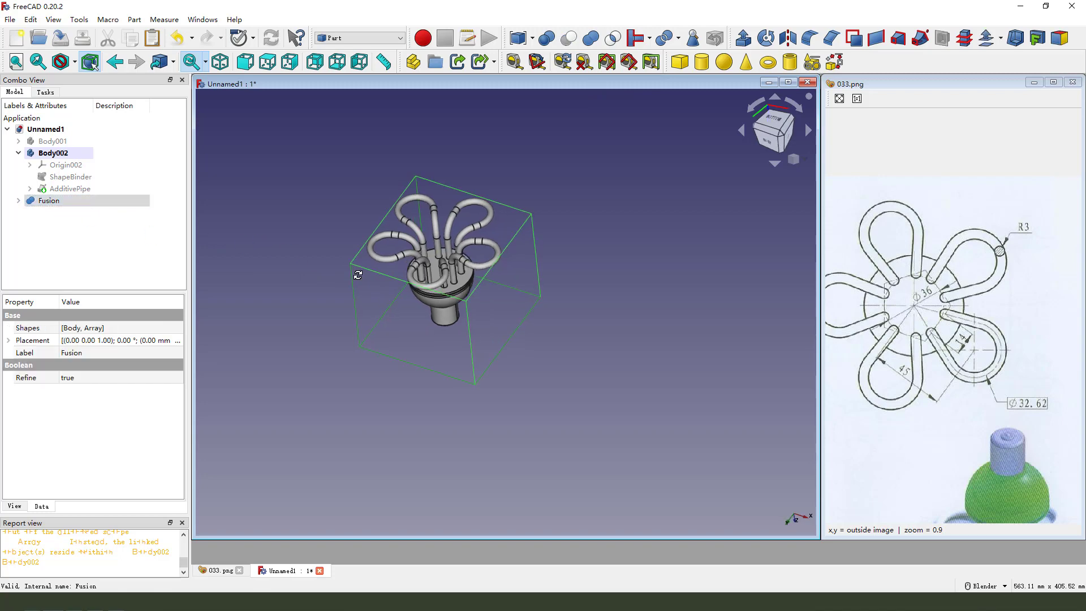
right_click(62, 200)
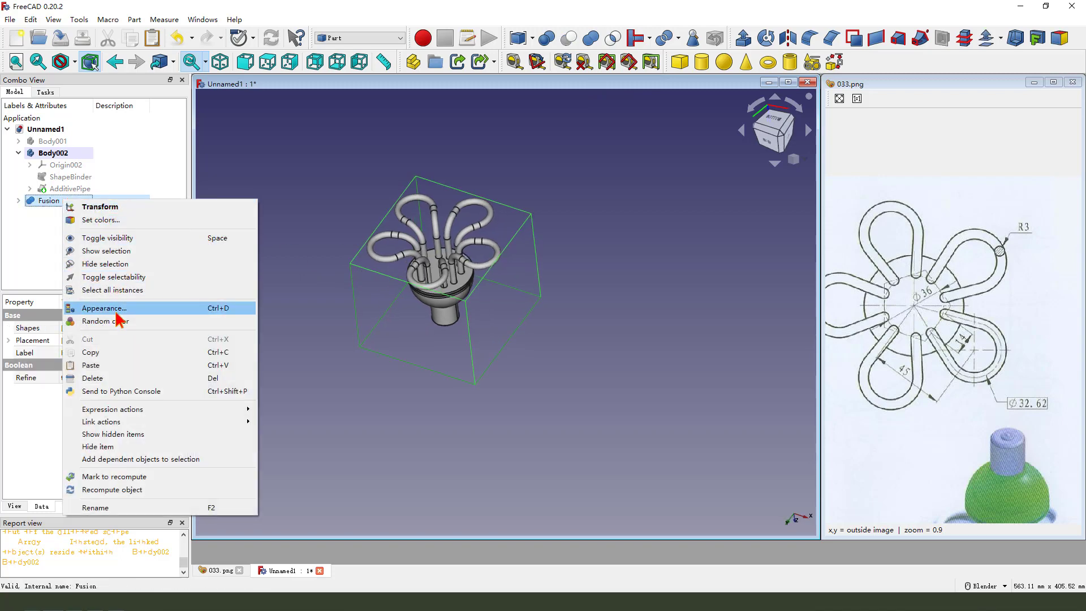
click(113, 312)
click(130, 217)
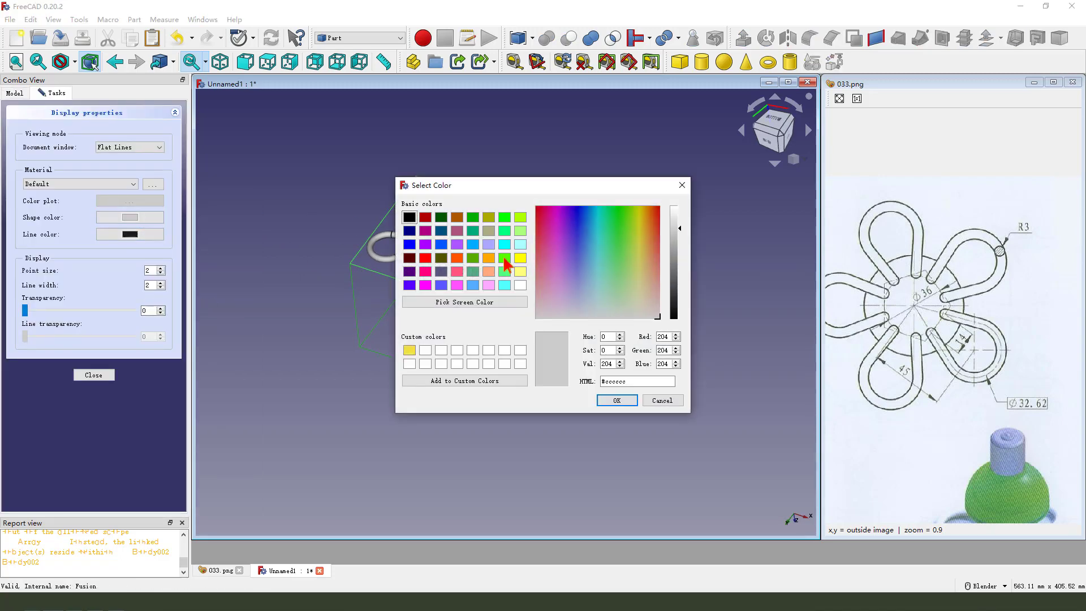
click(505, 258)
click(472, 217)
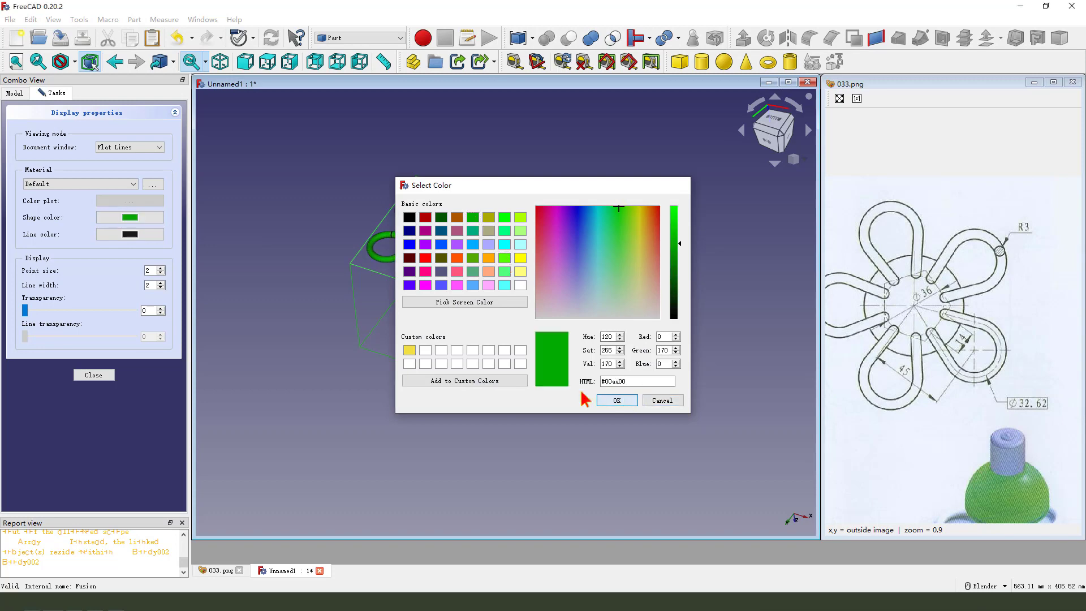
click(615, 400)
click(91, 376)
click(582, 371)
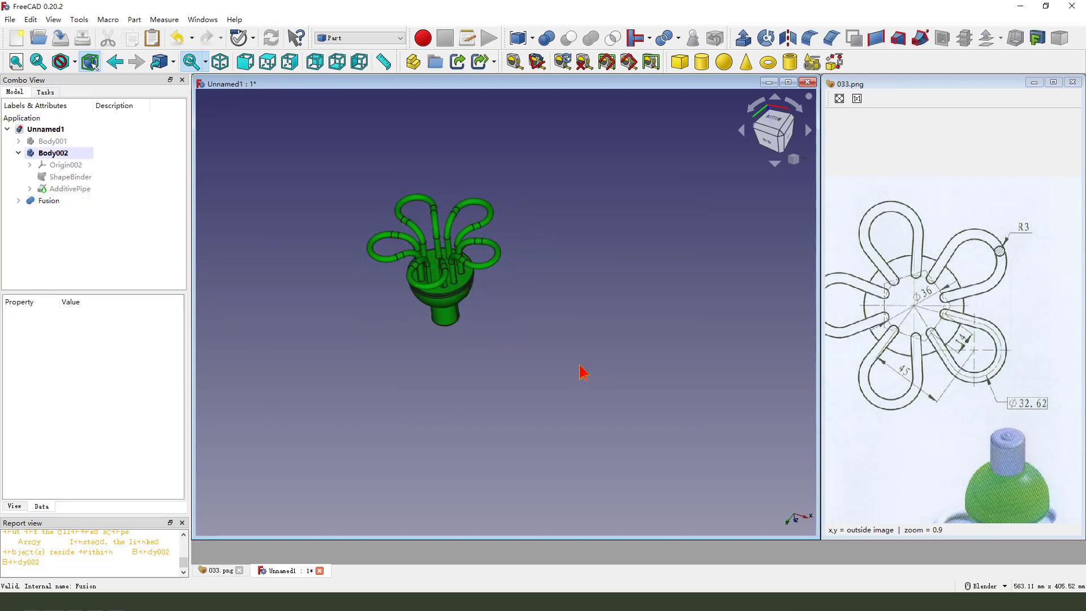
Examine the fused part in isometric view and compare its dome and wire loops with the front view in drawing 033.png.
key(0)
scroll(405, 331, up, 4)
scroll(417, 368, down, 1)
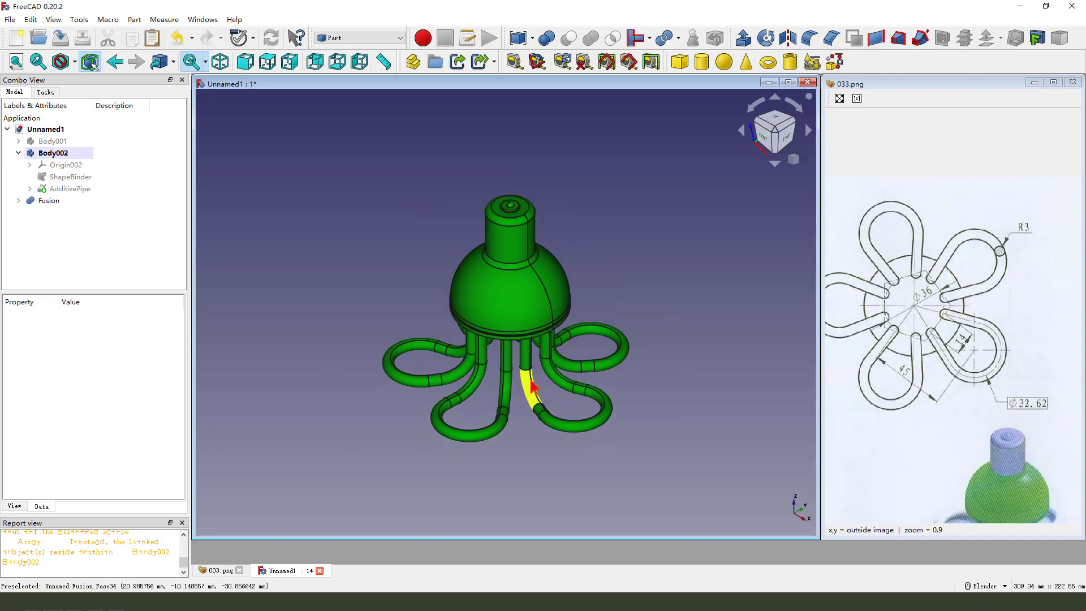
scroll(543, 379, up, 3)
middle_drag(502, 368, 417, 377)
scroll(417, 377, down, 2)
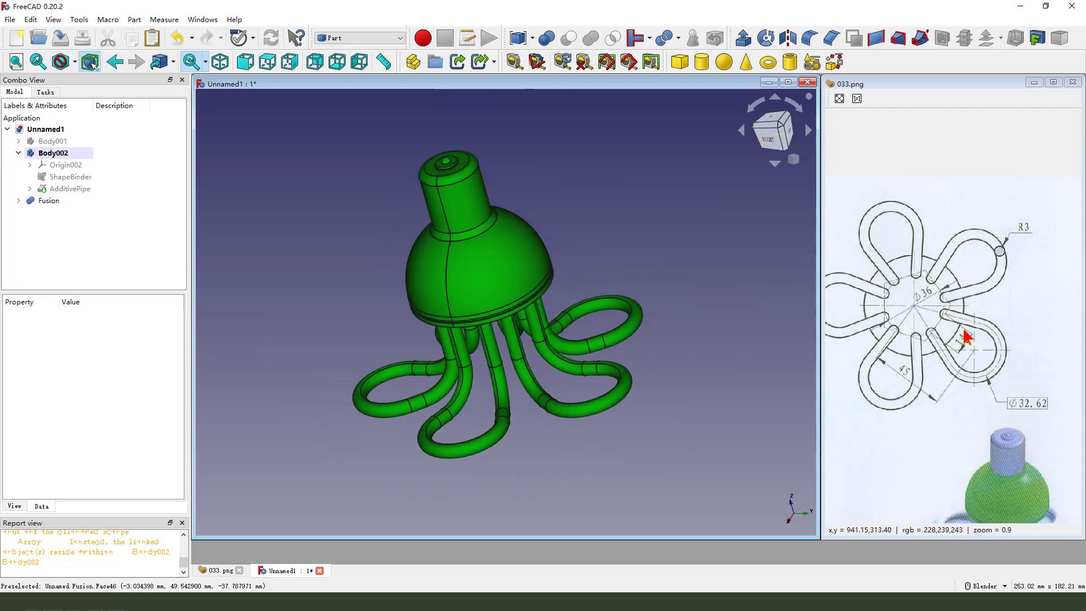
middle_drag(927, 323, 951, 283)
scroll(950, 287, down, 3)
scroll(936, 330, up, 2)
mouse_move(845, 333)
middle_down()
mouse_move(933, 326)
mouse_move(918, 320)
middle_up()
scroll(910, 318, up, 2)
scroll(905, 328, down, 3)
scroll(899, 316, up, 4)
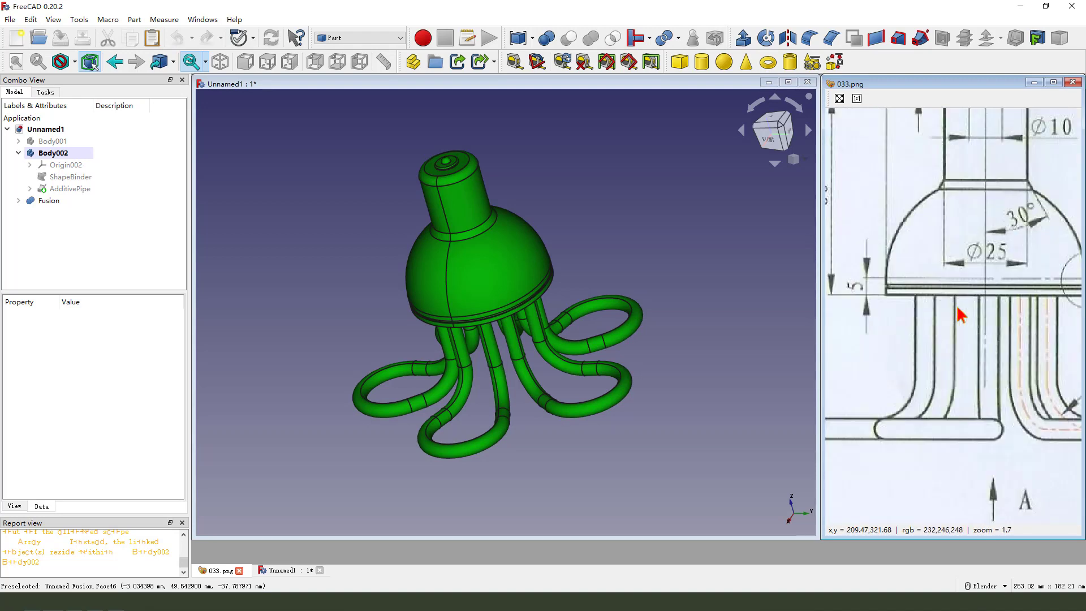
Maximize the 3D model window and inspect the finished part from another side.
click(788, 81)
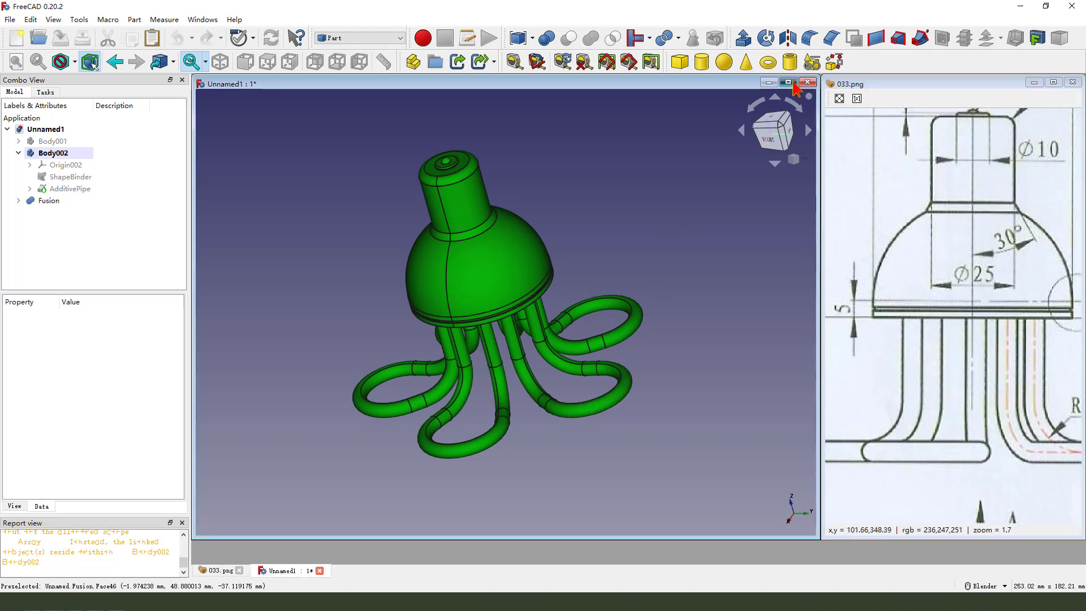
middle_drag(713, 281, 778, 295)
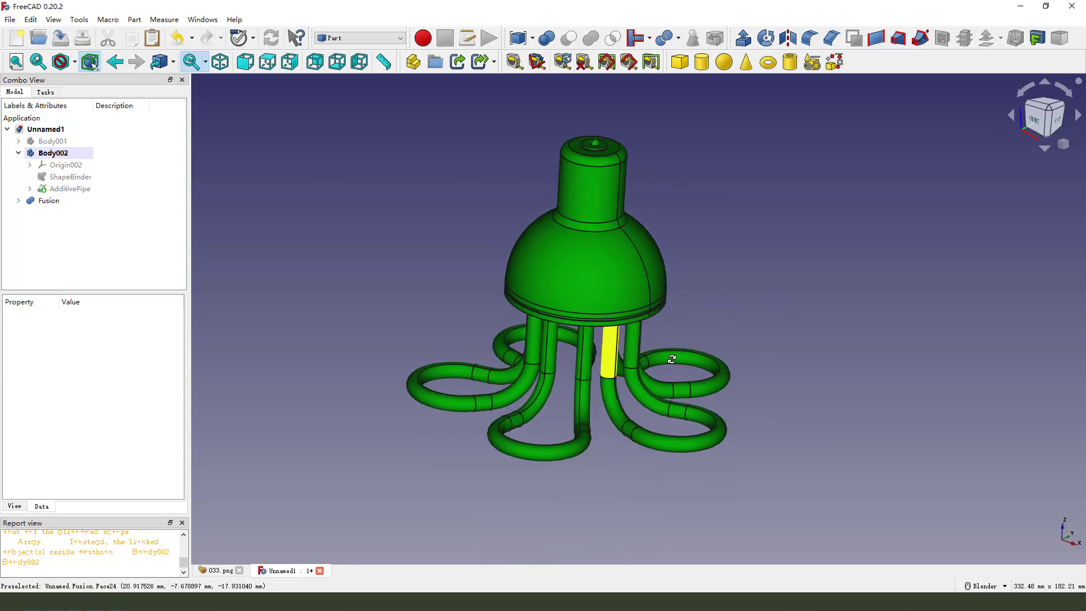